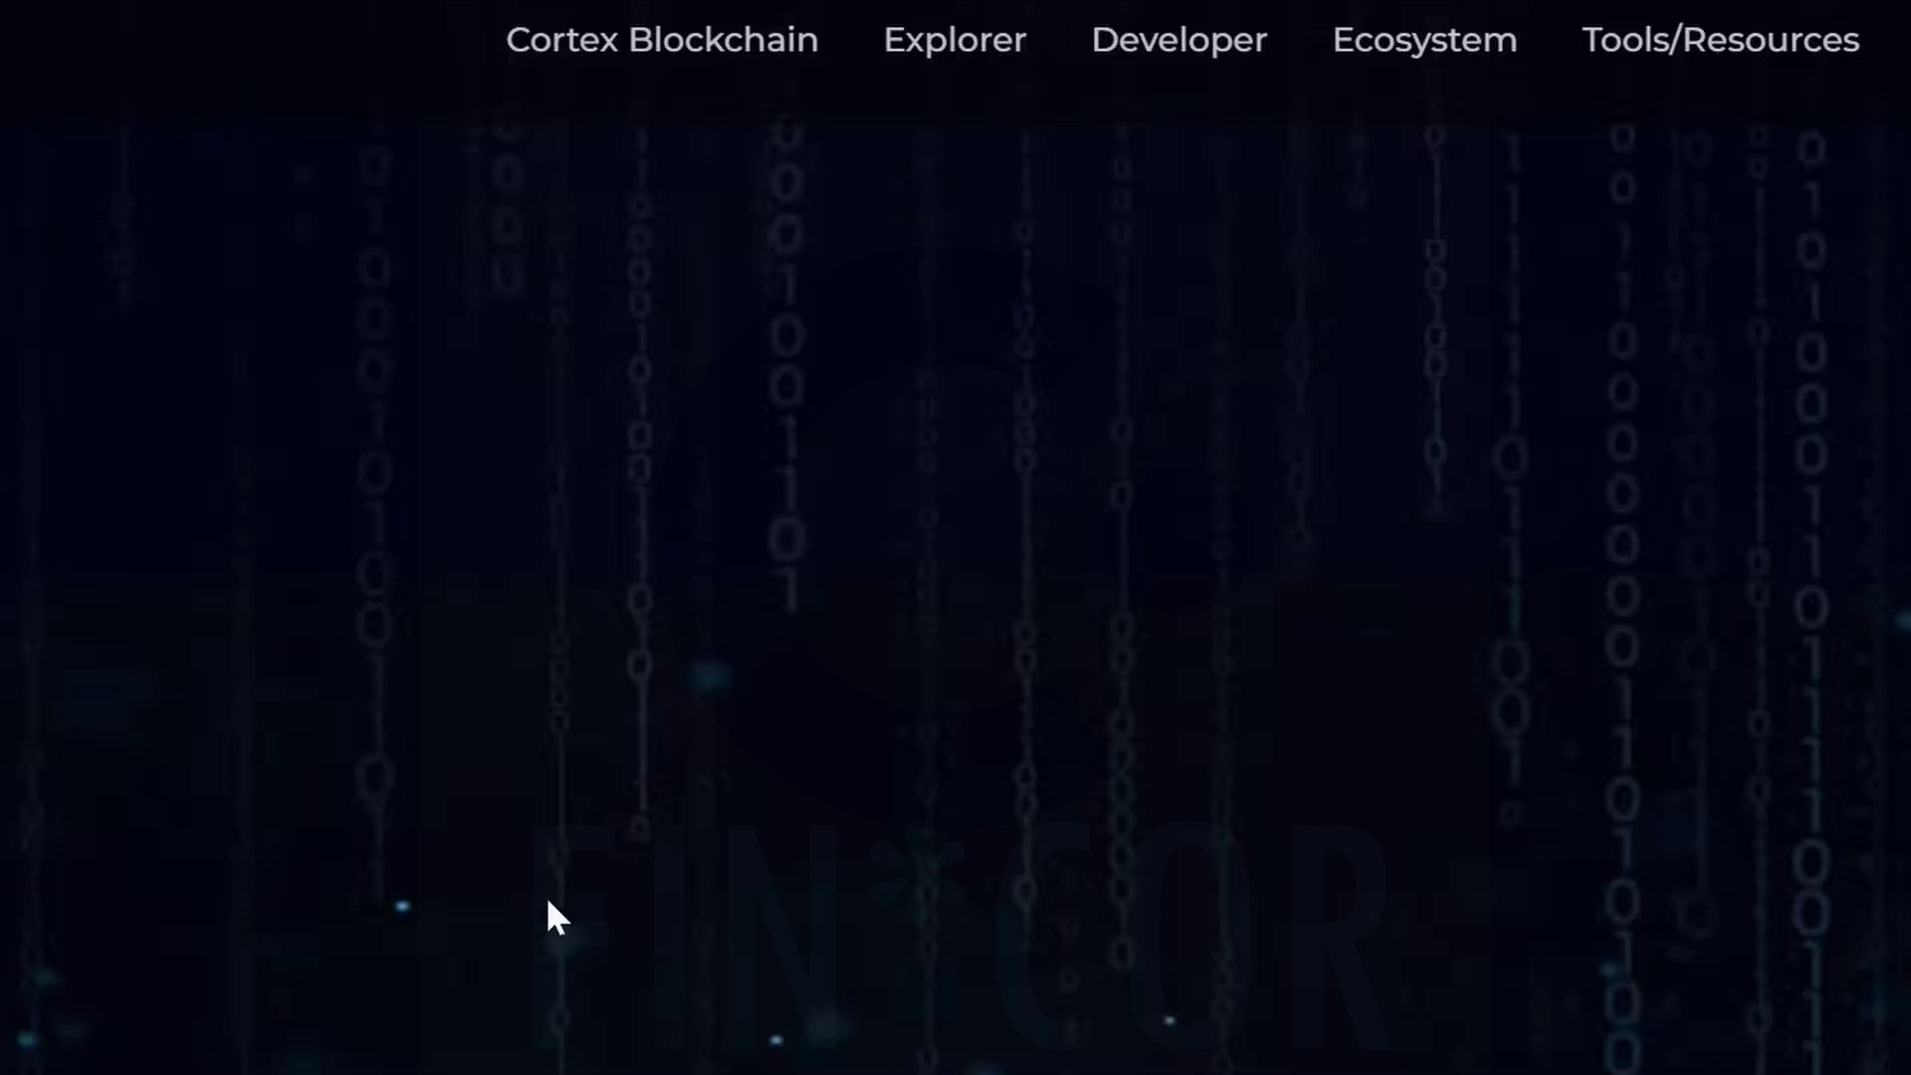
Go to the Cortex Wallet page from the cortexlabs.ai top navigation dropdown.
mouse_move(1718, 21)
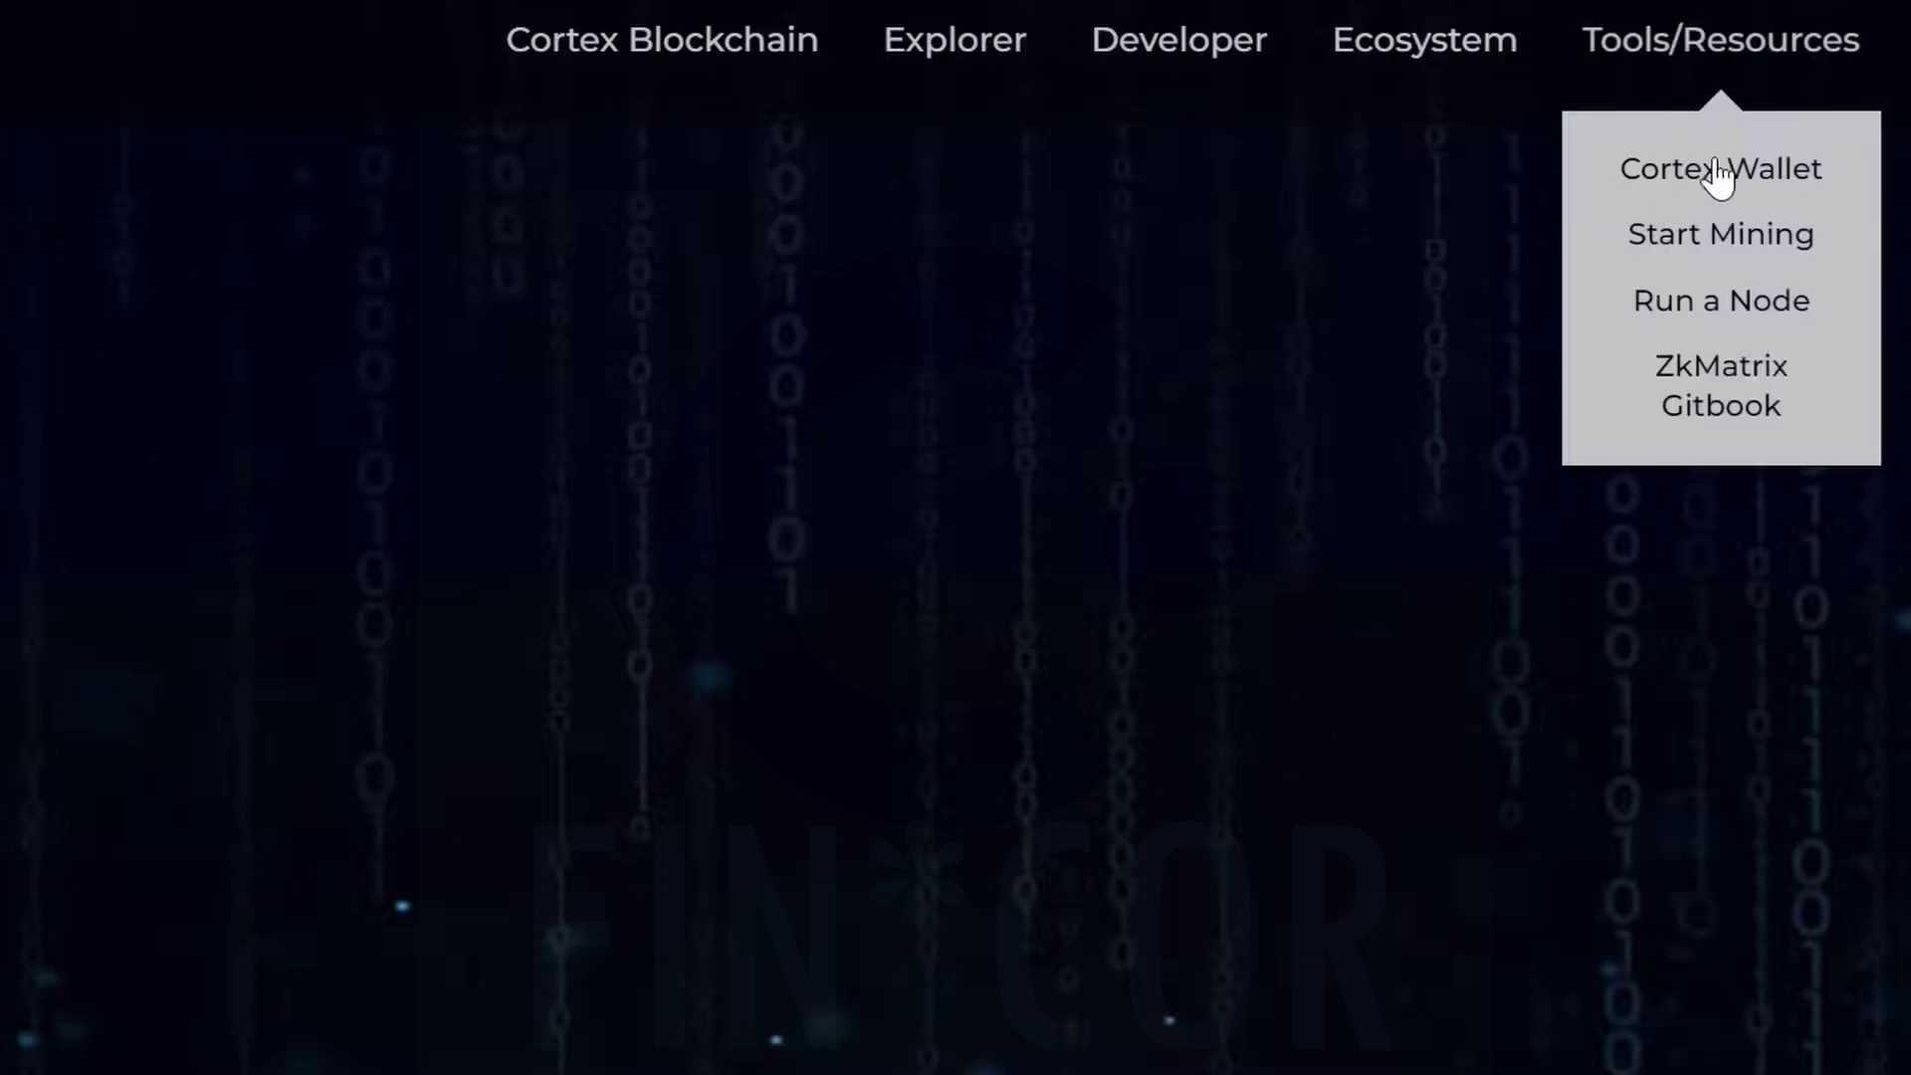
left_click(1676, 175)
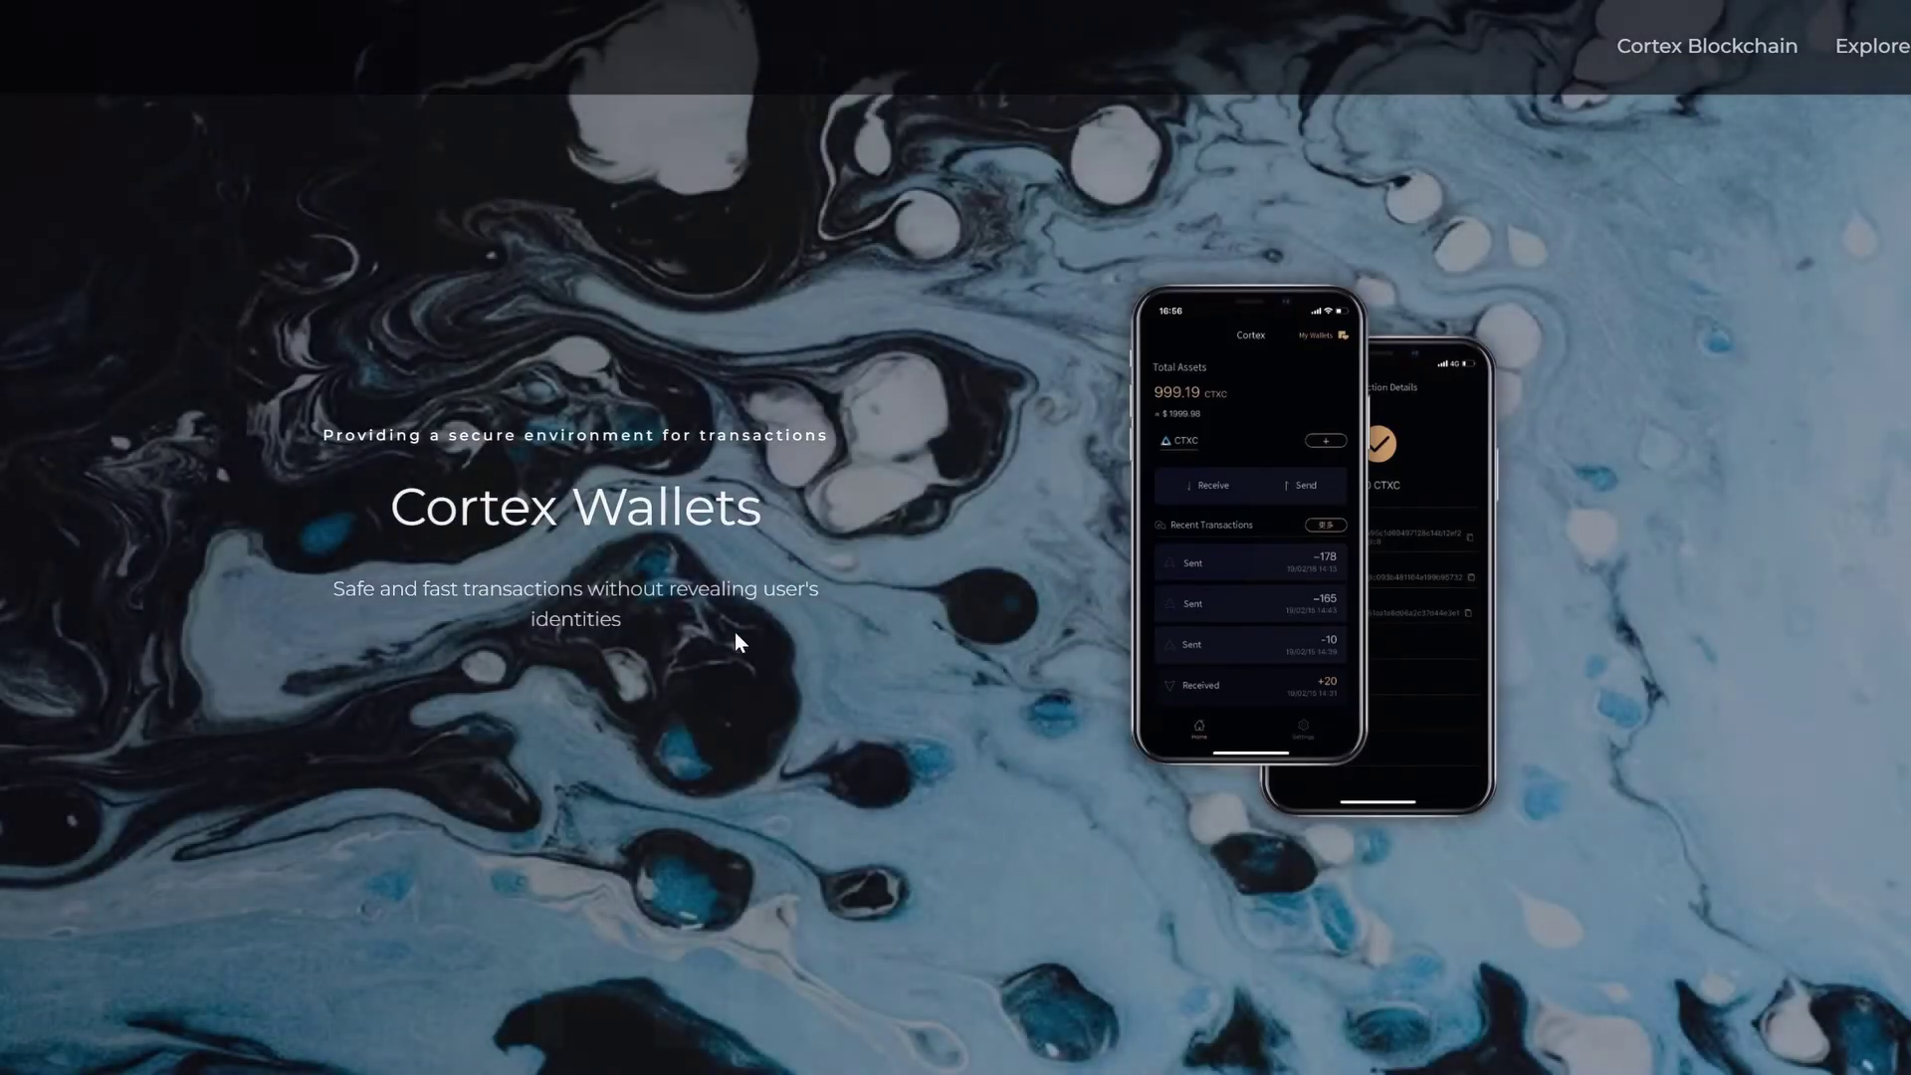
Scroll down to the 'Start using for free' section with the Download for Chrome button.
scroll(614, 1067, "down", 8)
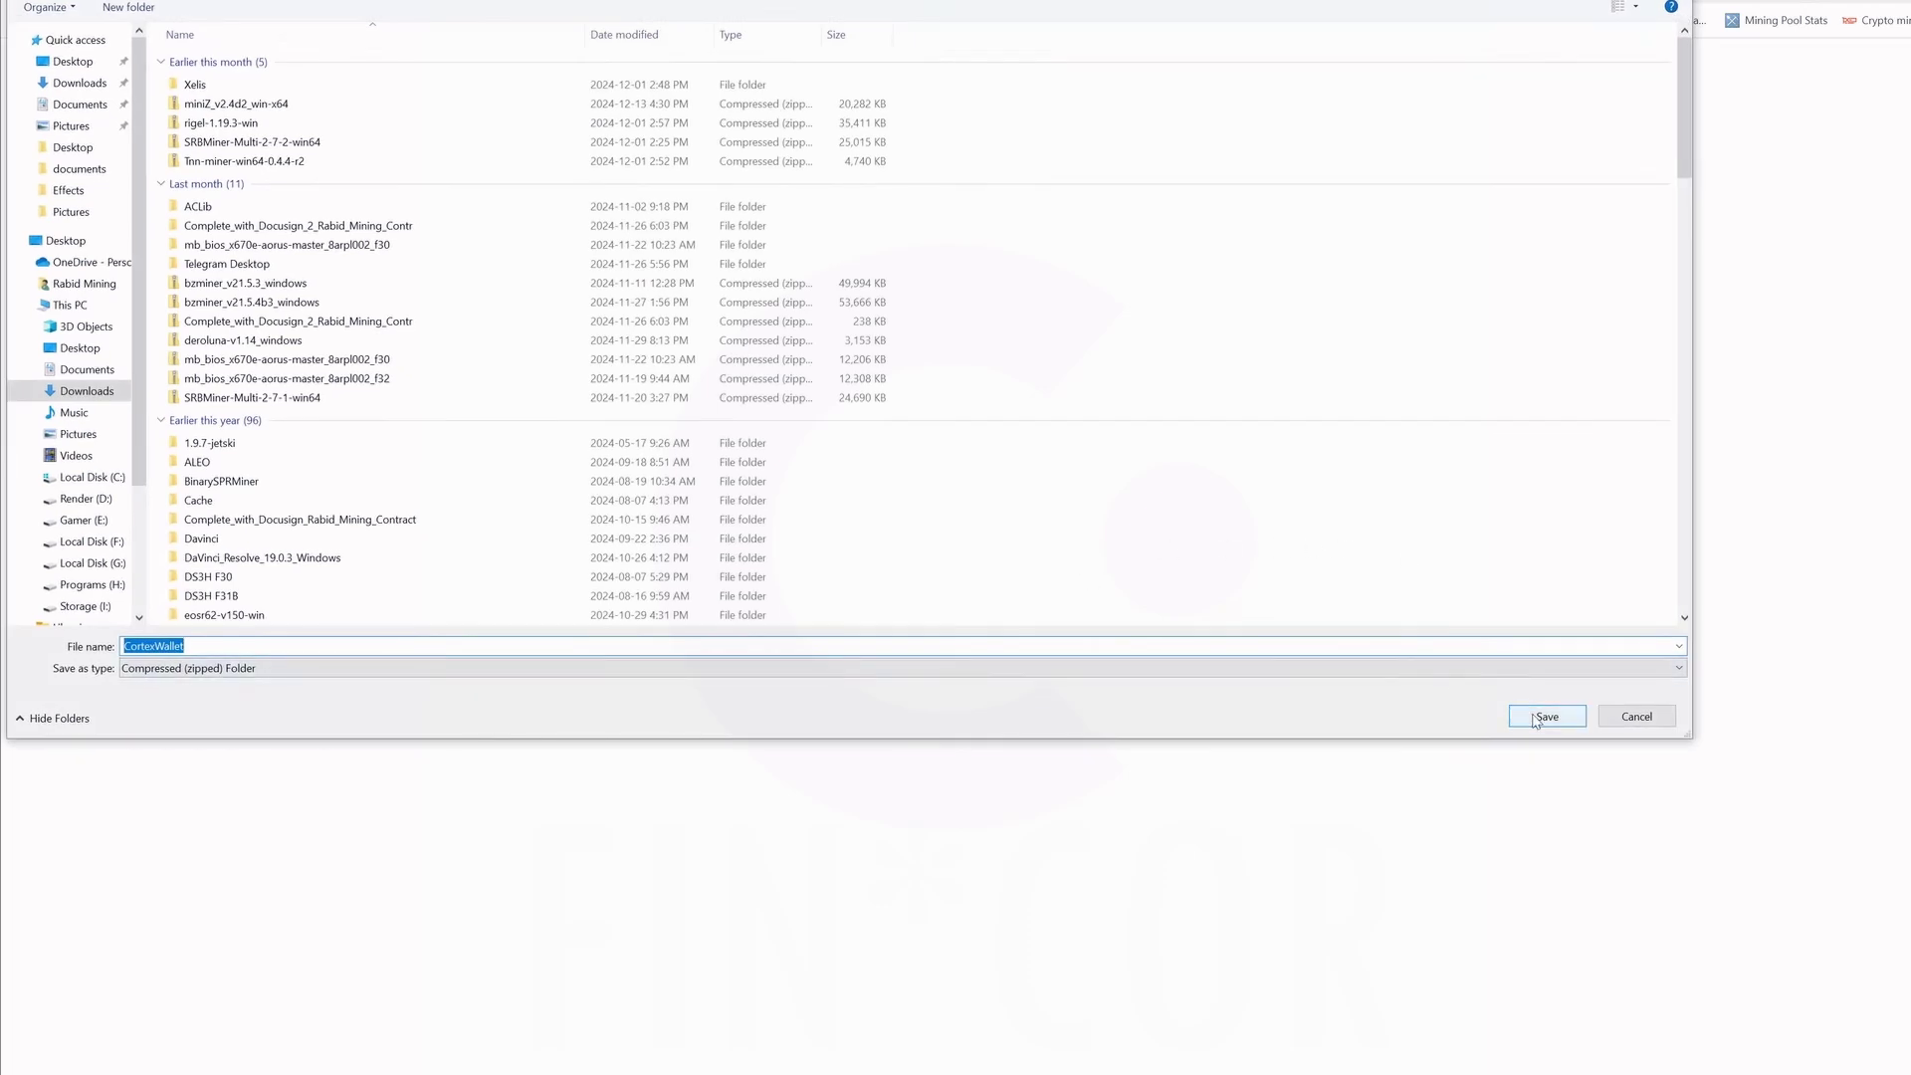
Save CortexWallet.zip to Downloads, extract it, and open the CortexWallet1.1.0 folder.
left_click(82, 85)
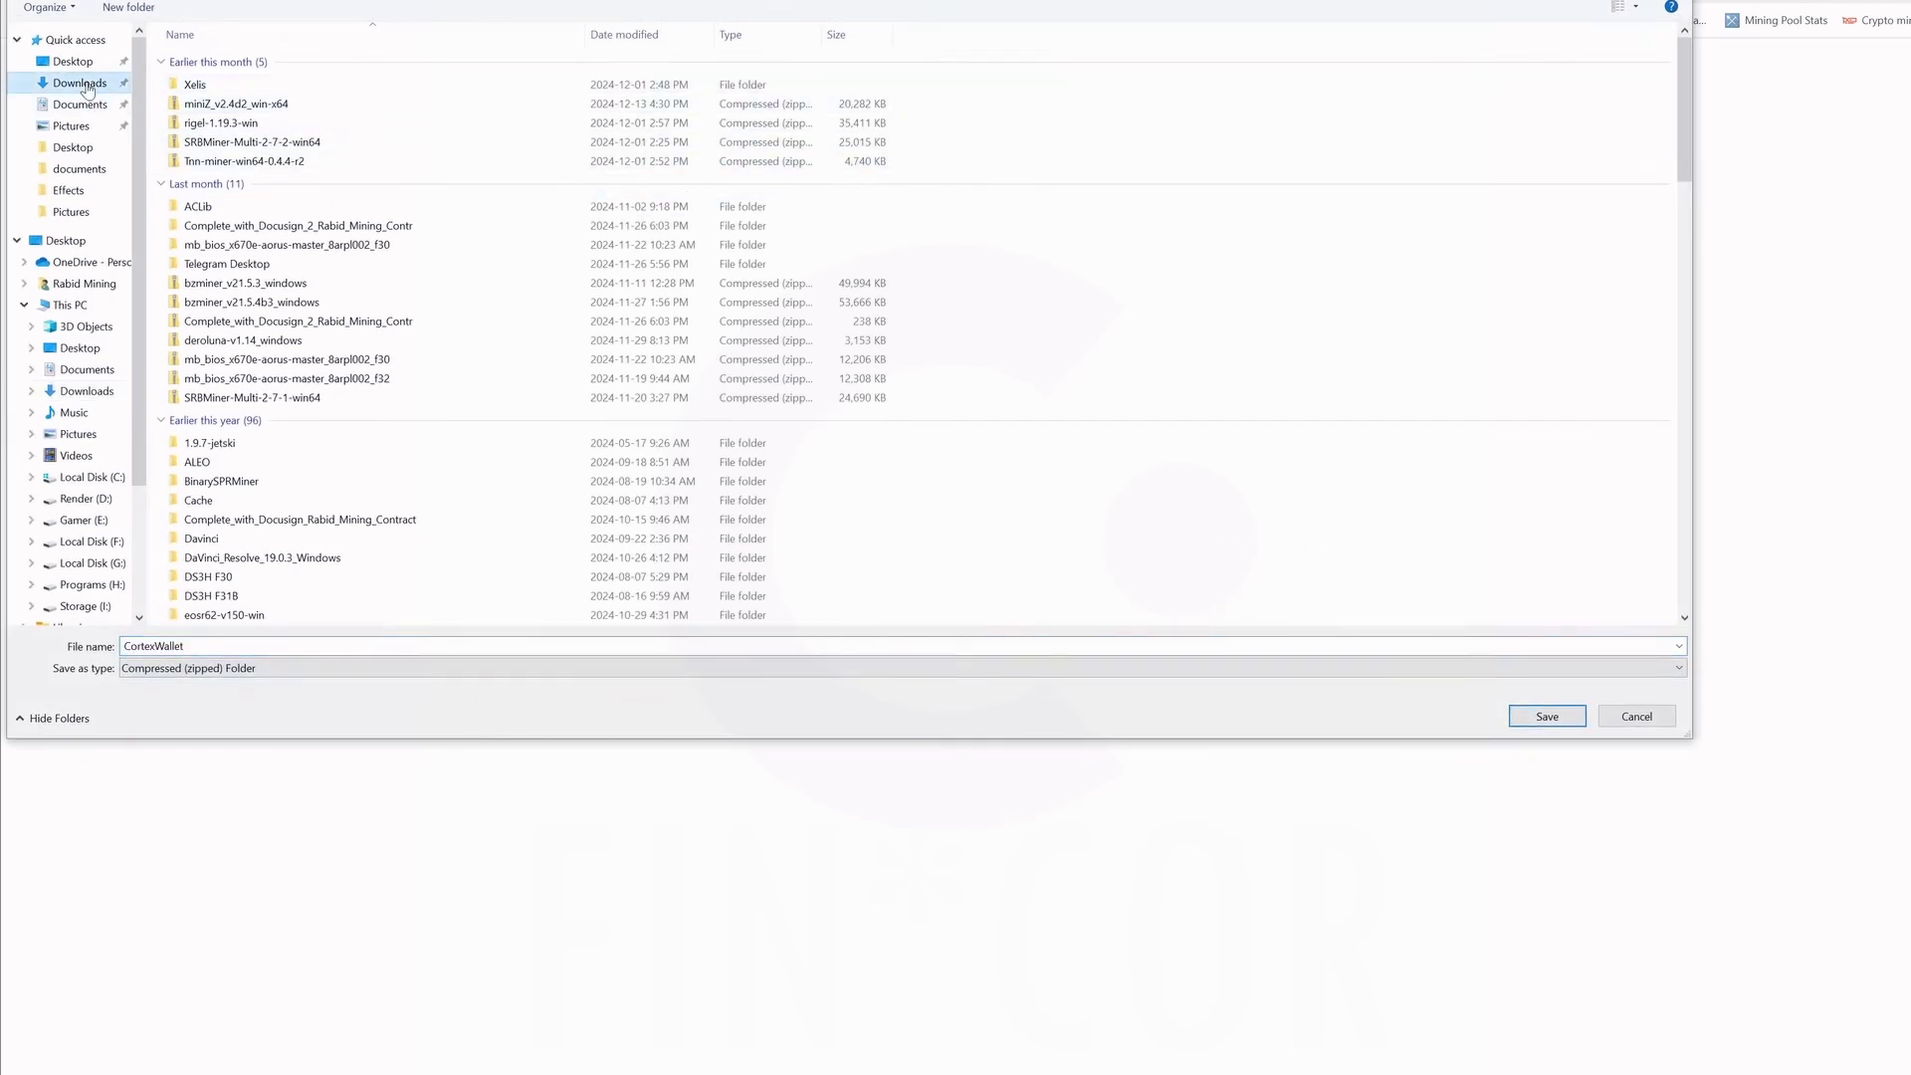
left_click(1556, 717)
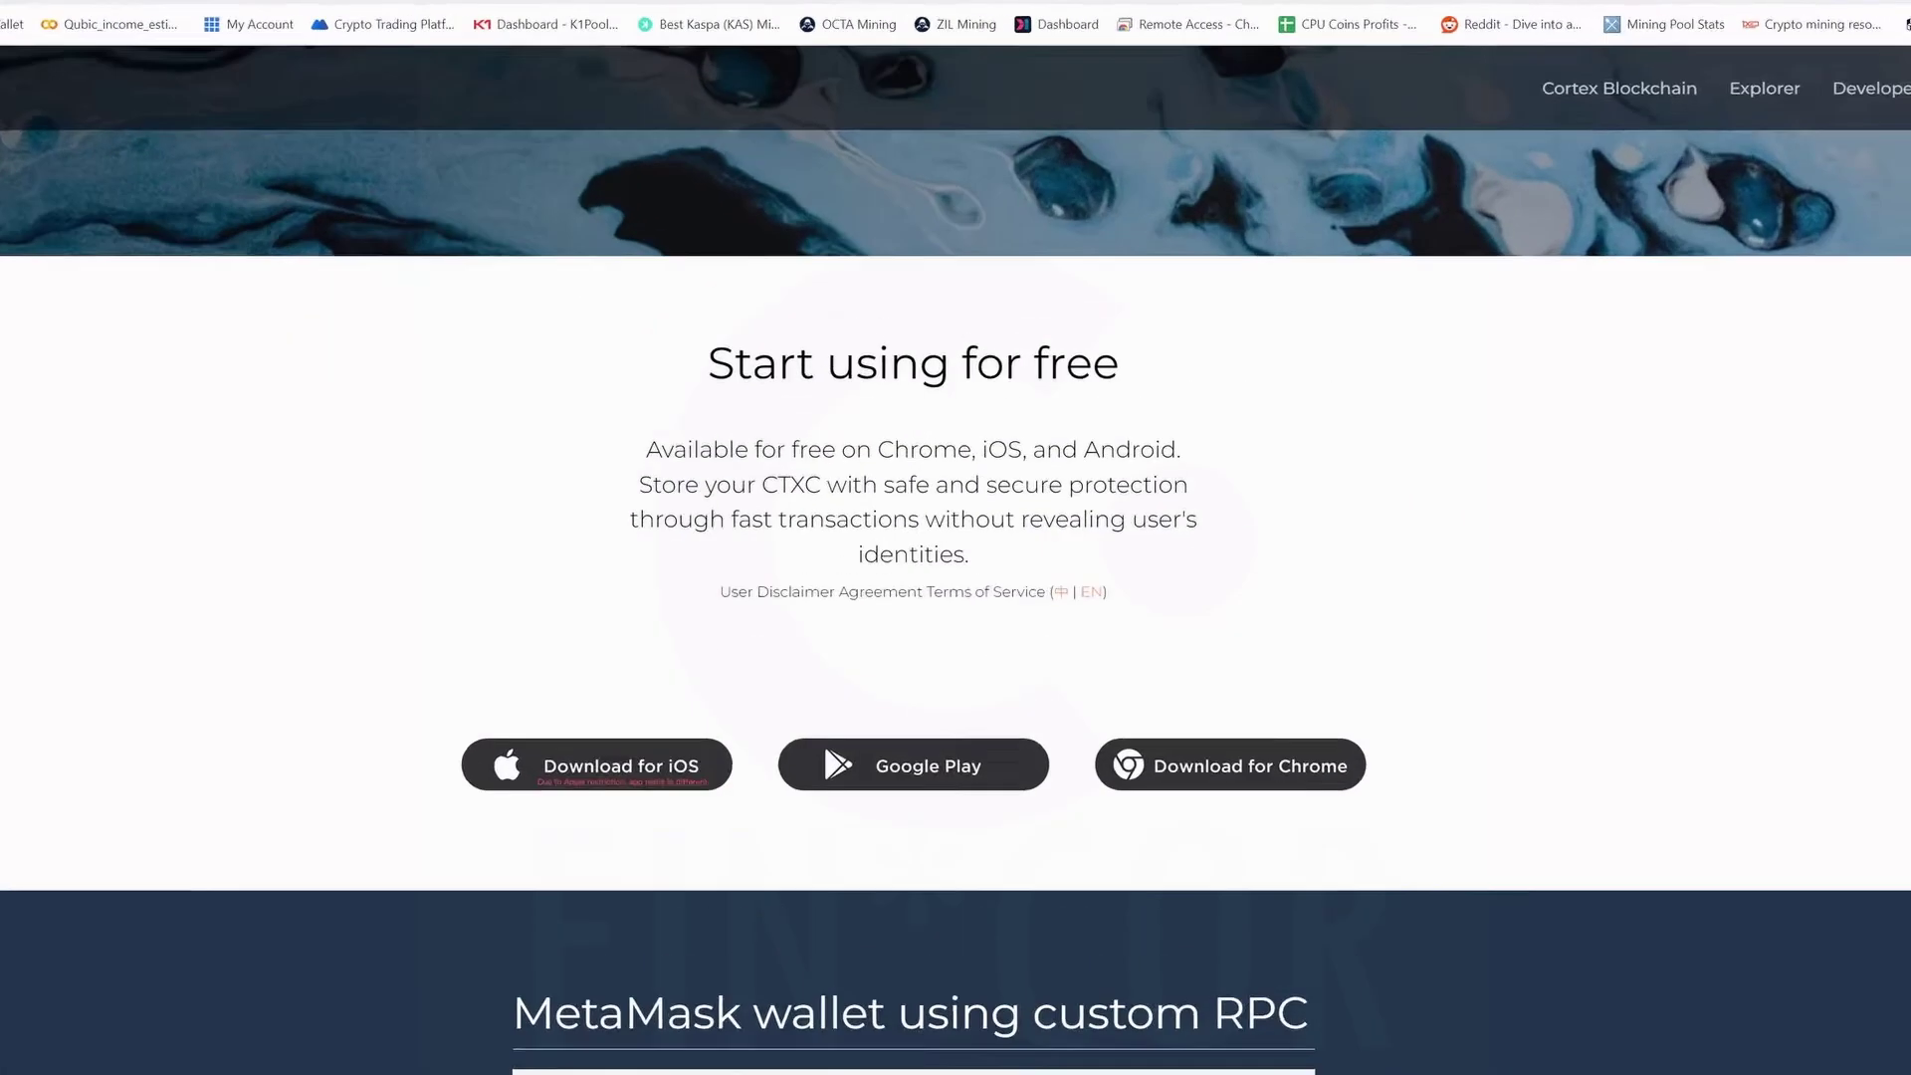
left_click(1484, 80)
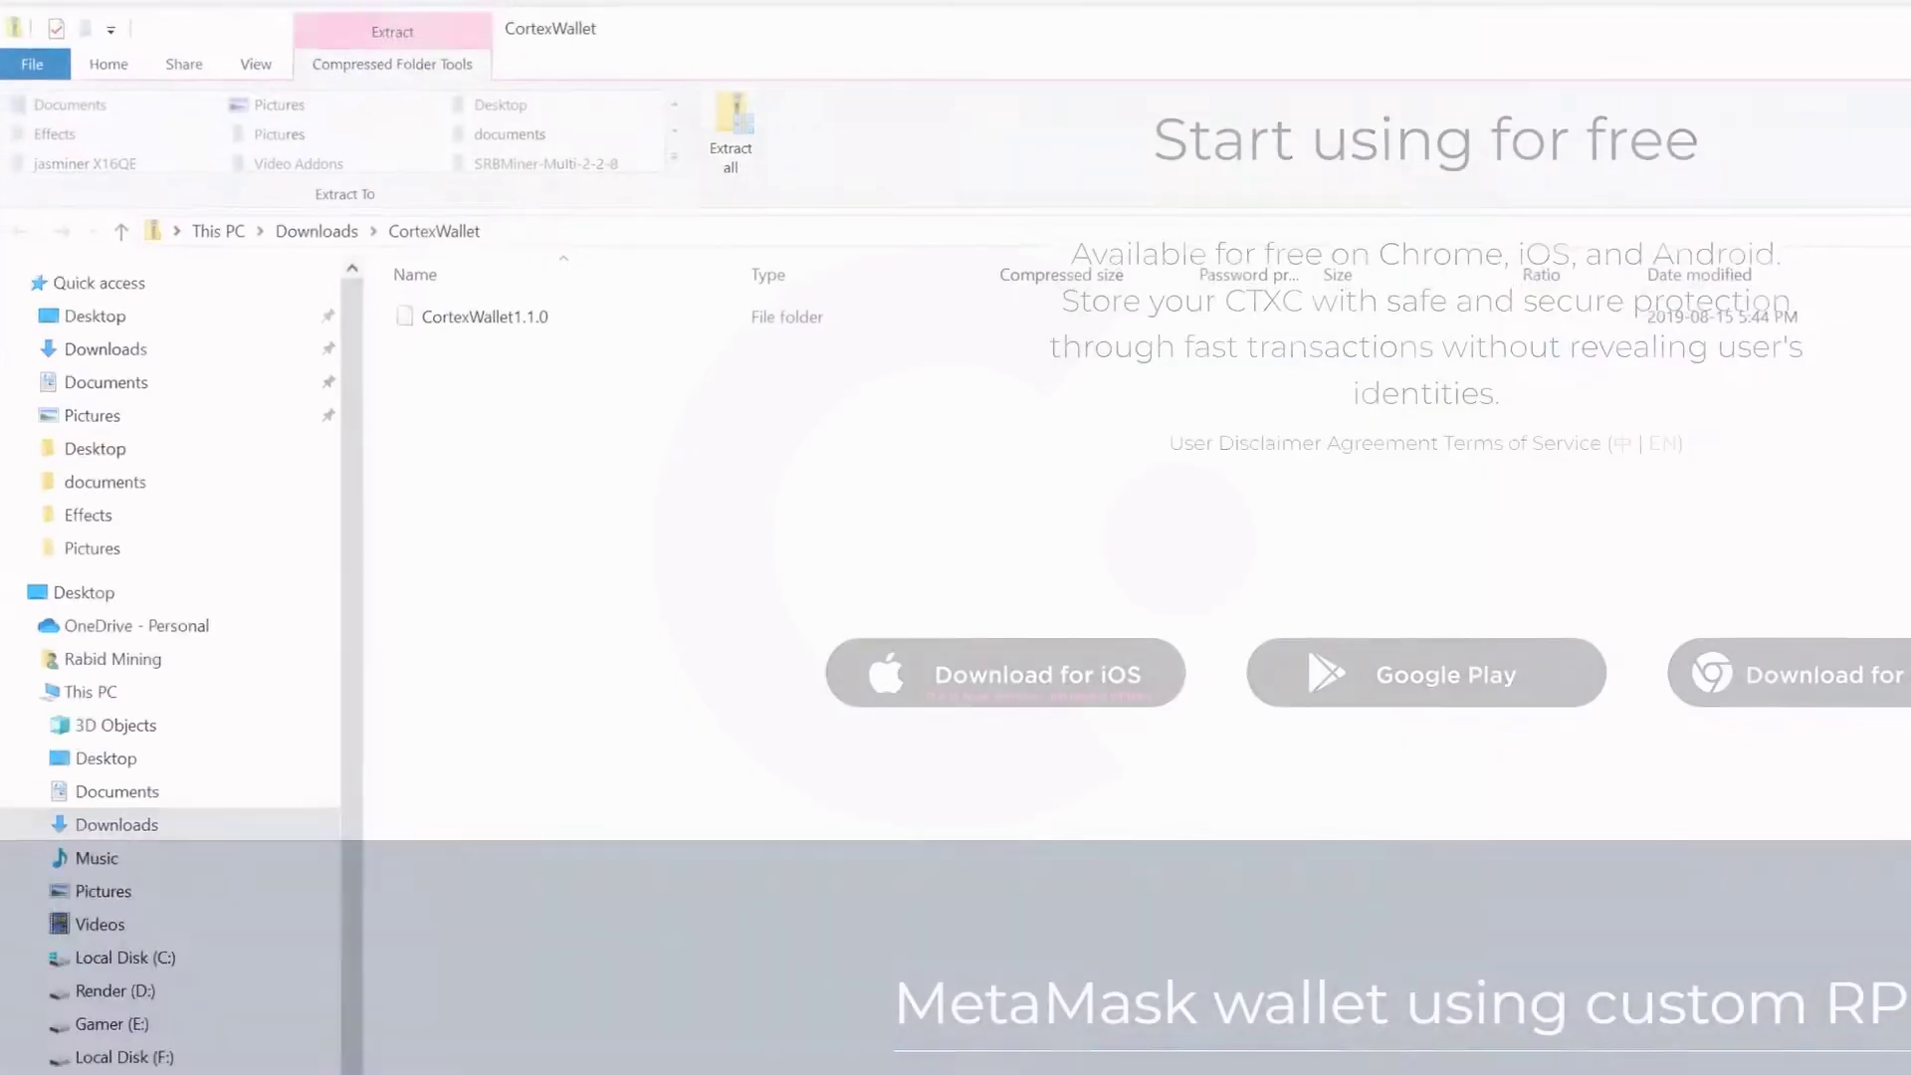
left_click(736, 149)
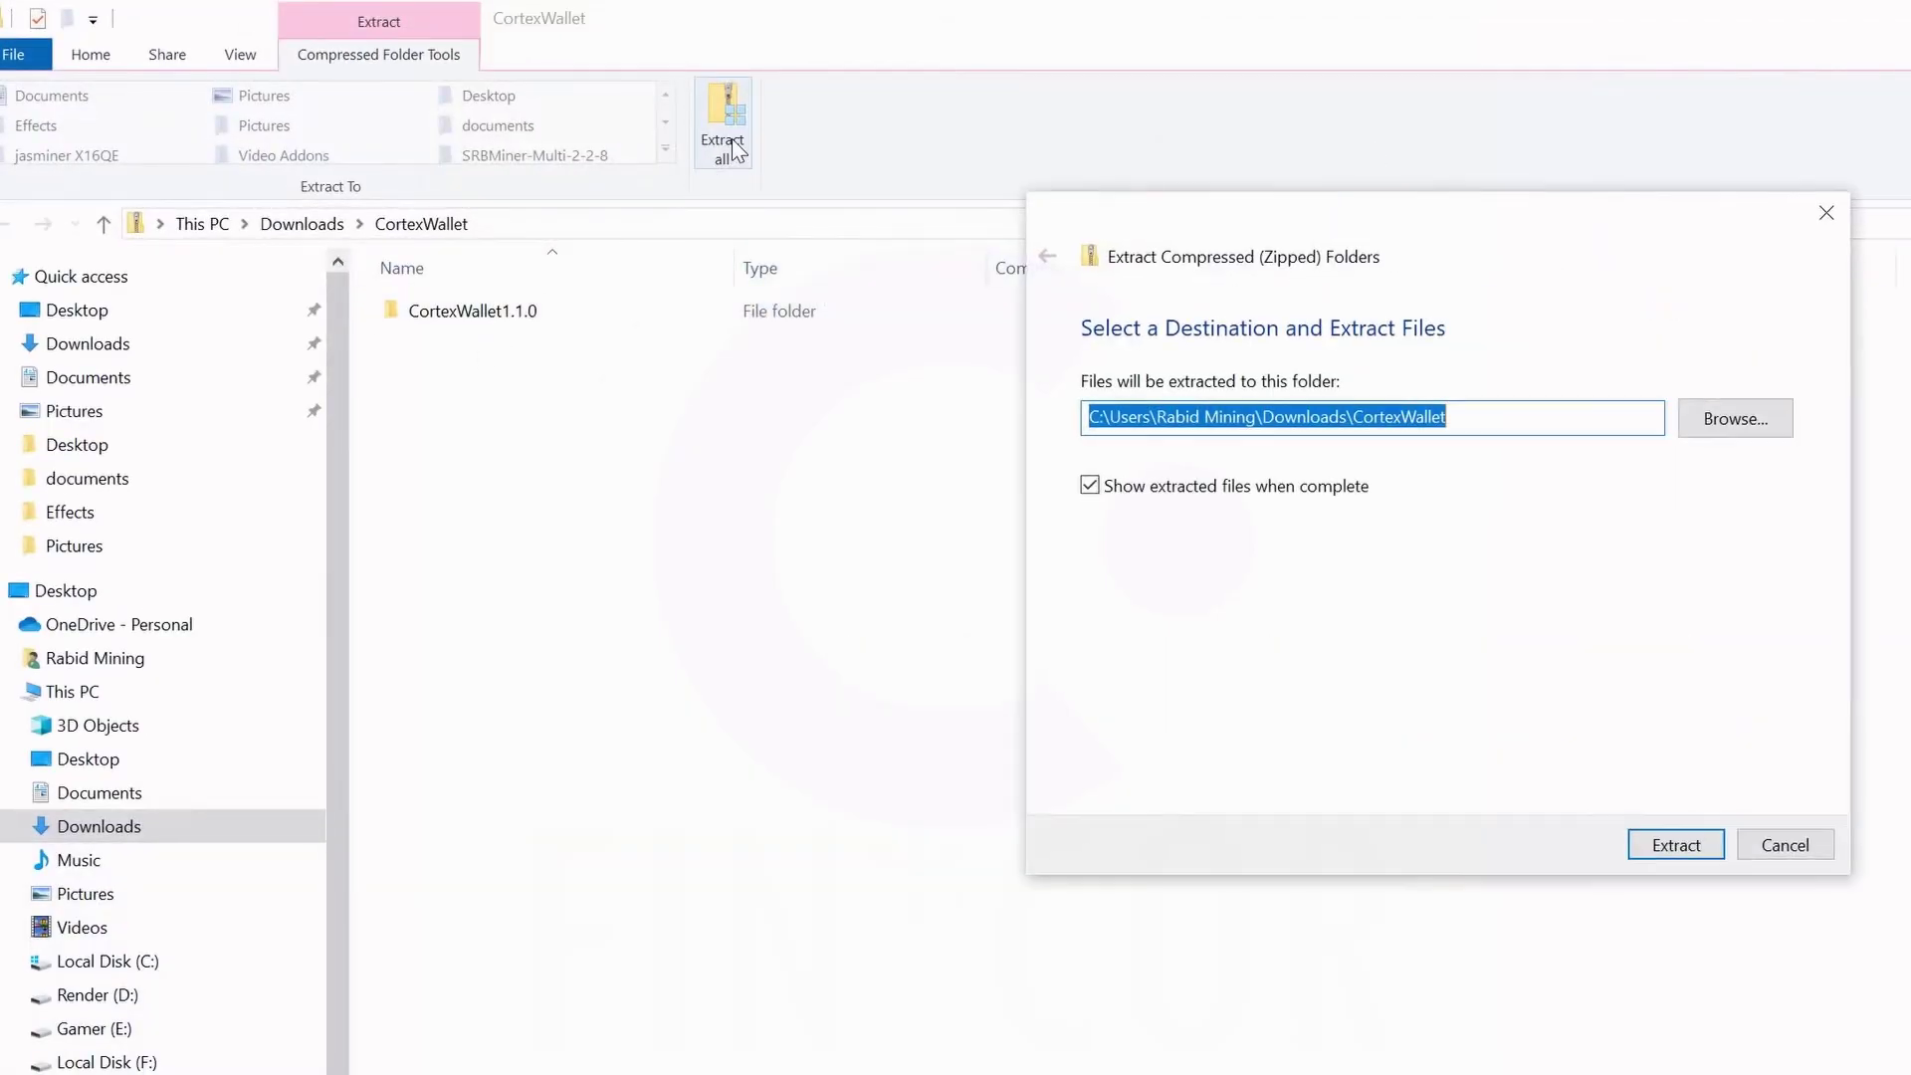
left_click(1676, 845)
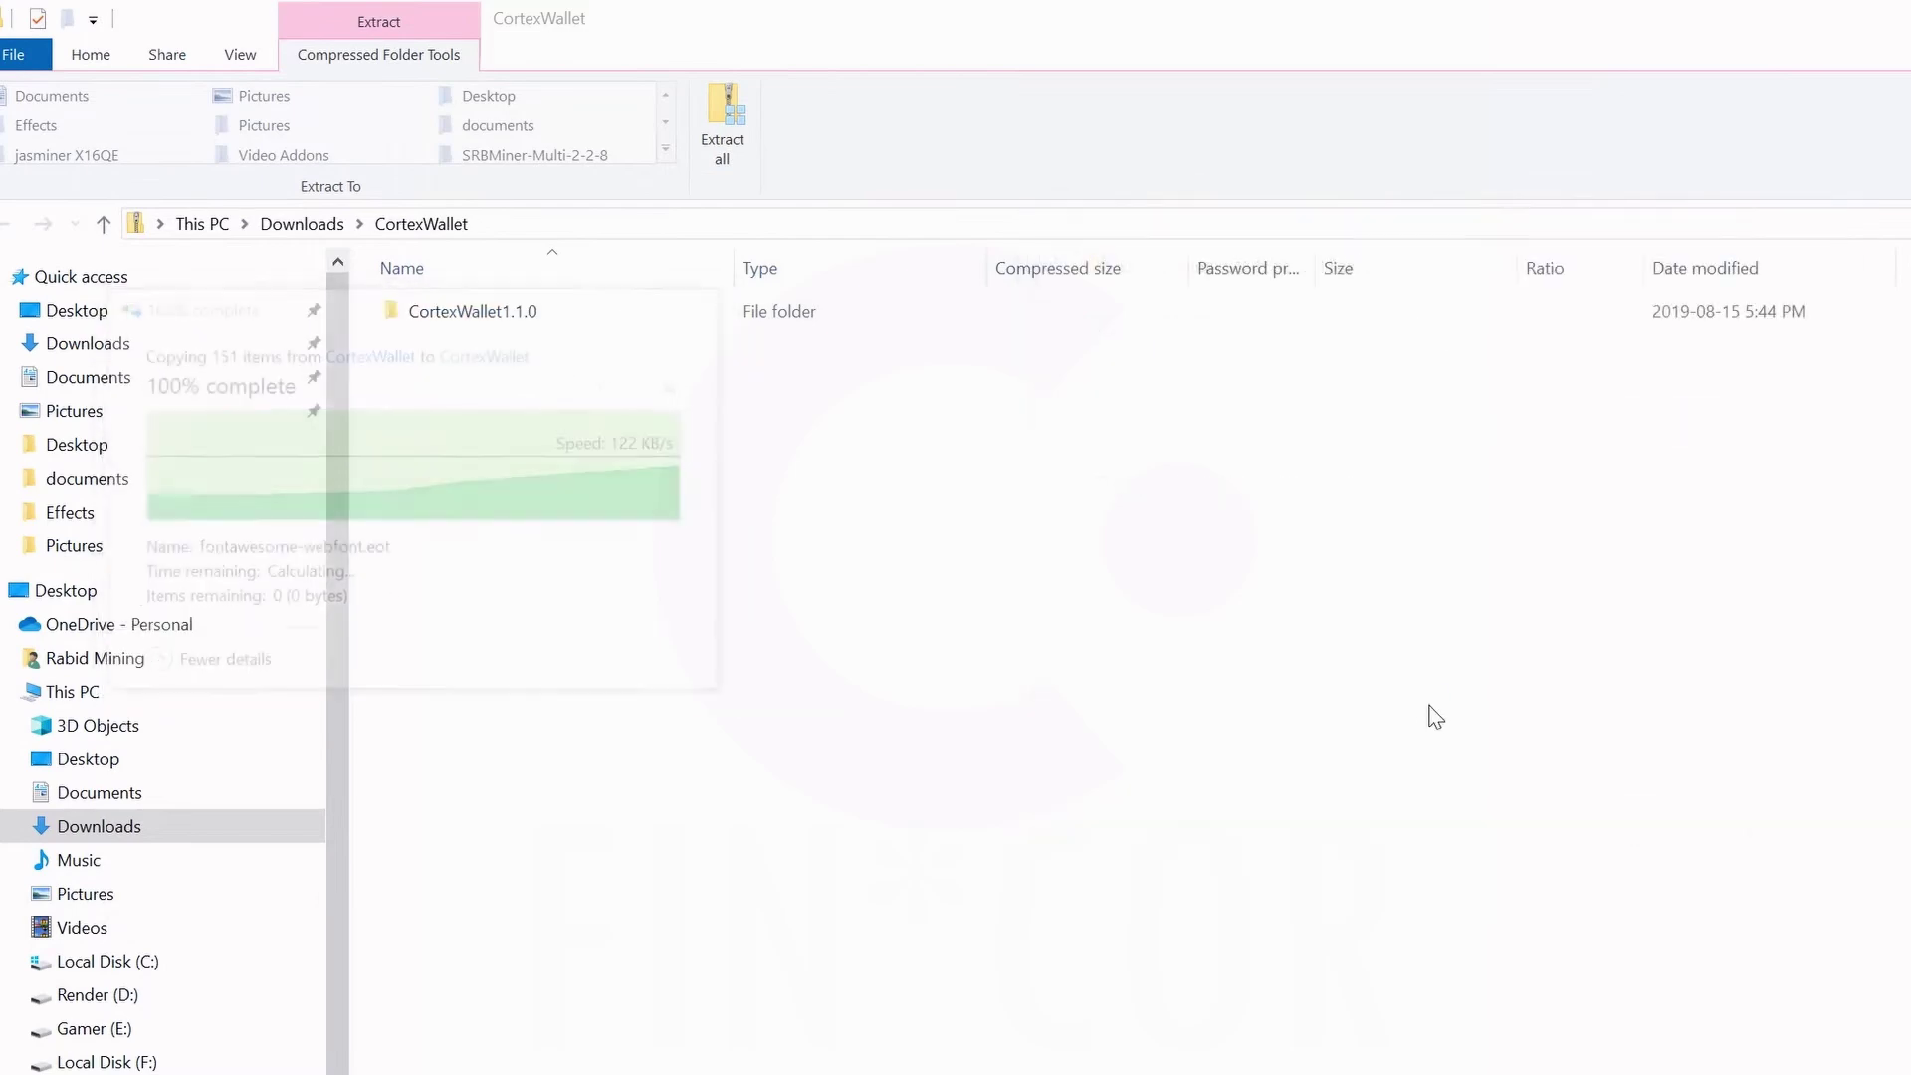
double_click(501, 356)
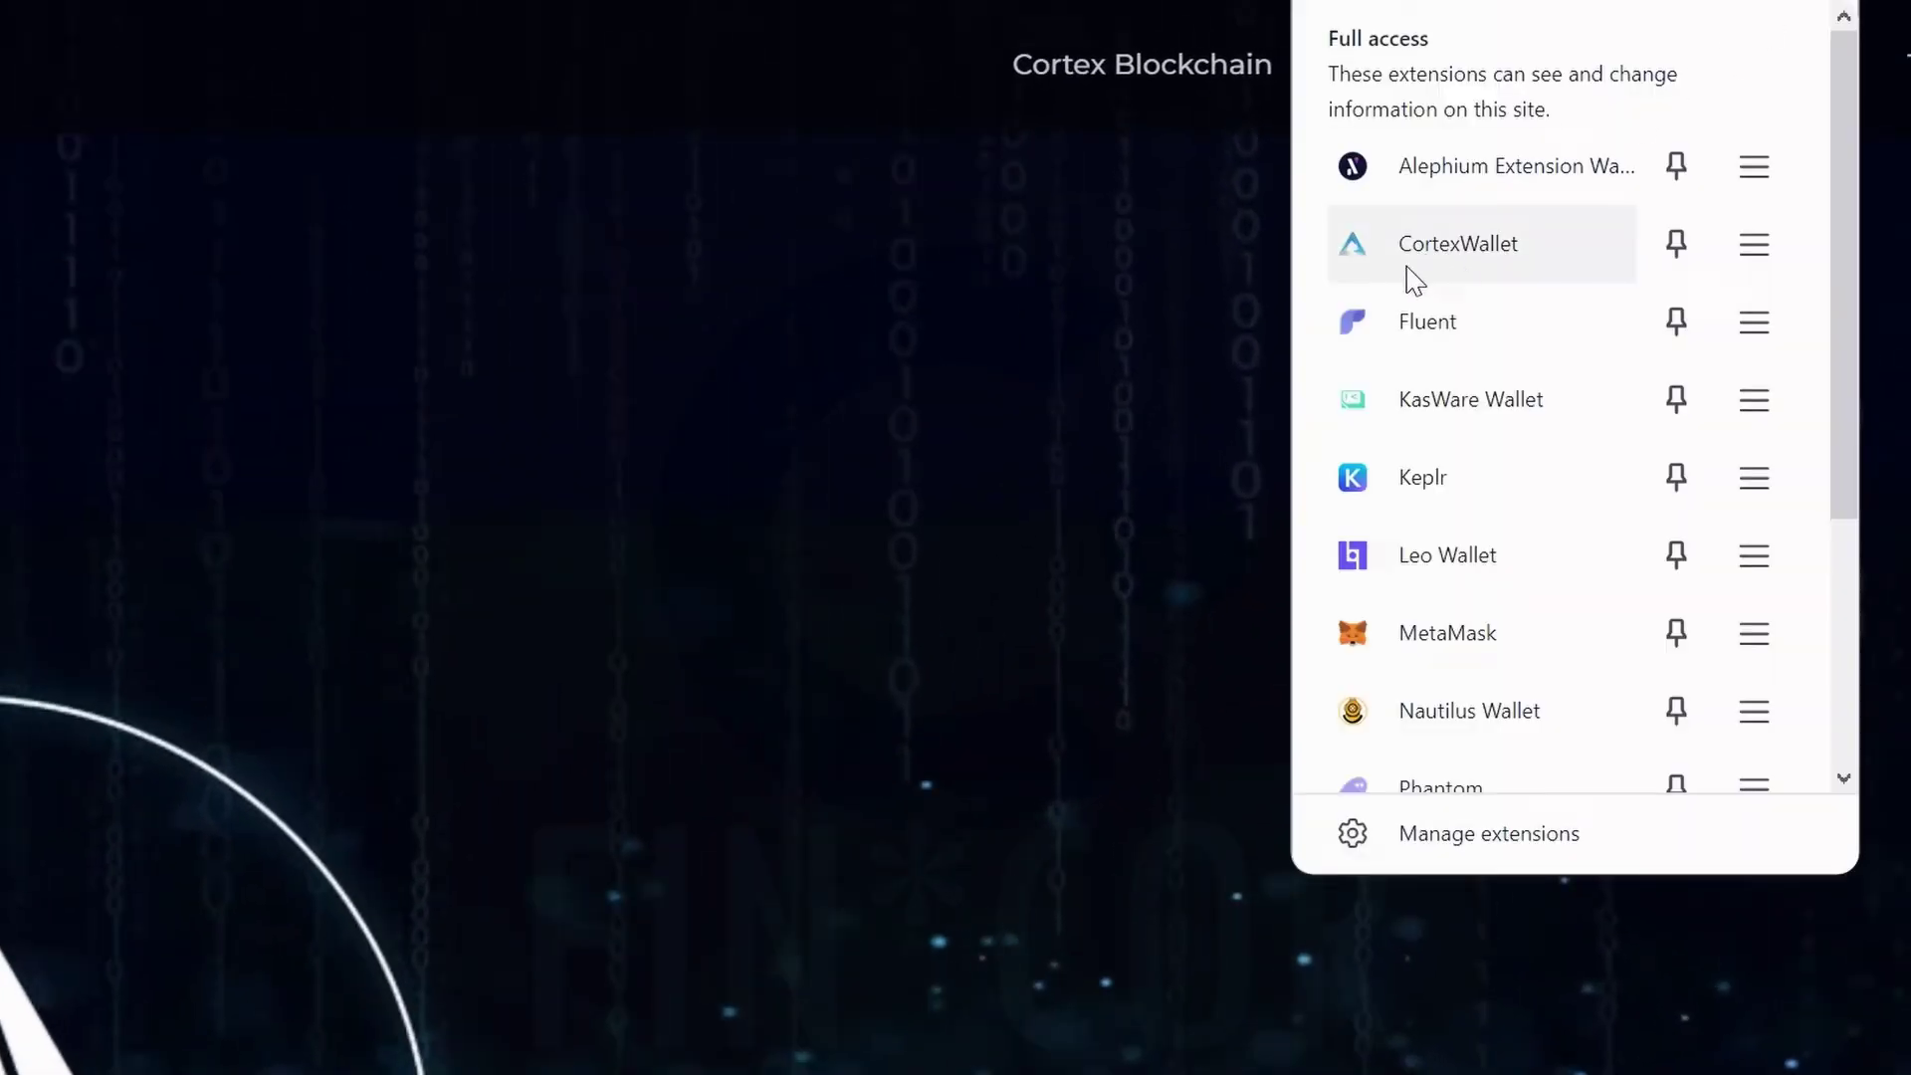
Remove the old CortexWallet extension from Brave and close the extensions list.
left_click(1754, 245)
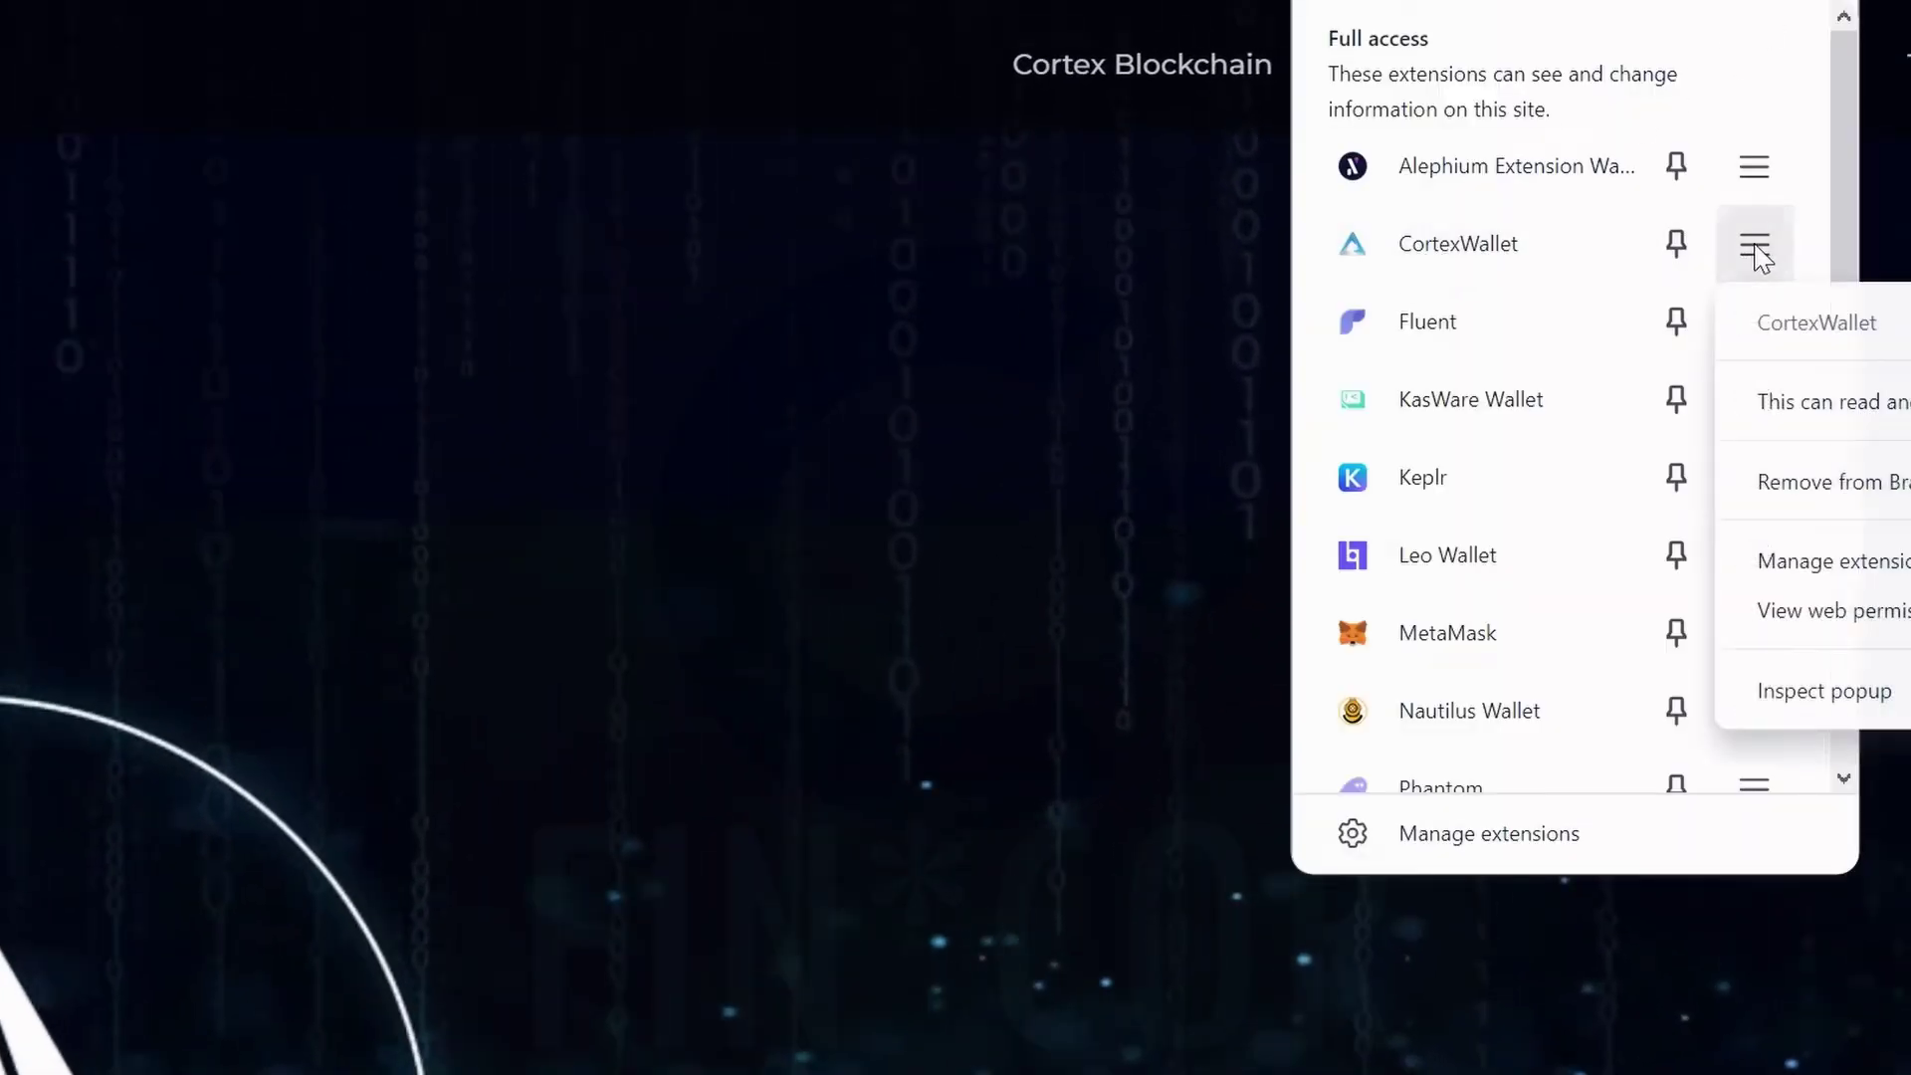
left_click(1804, 510)
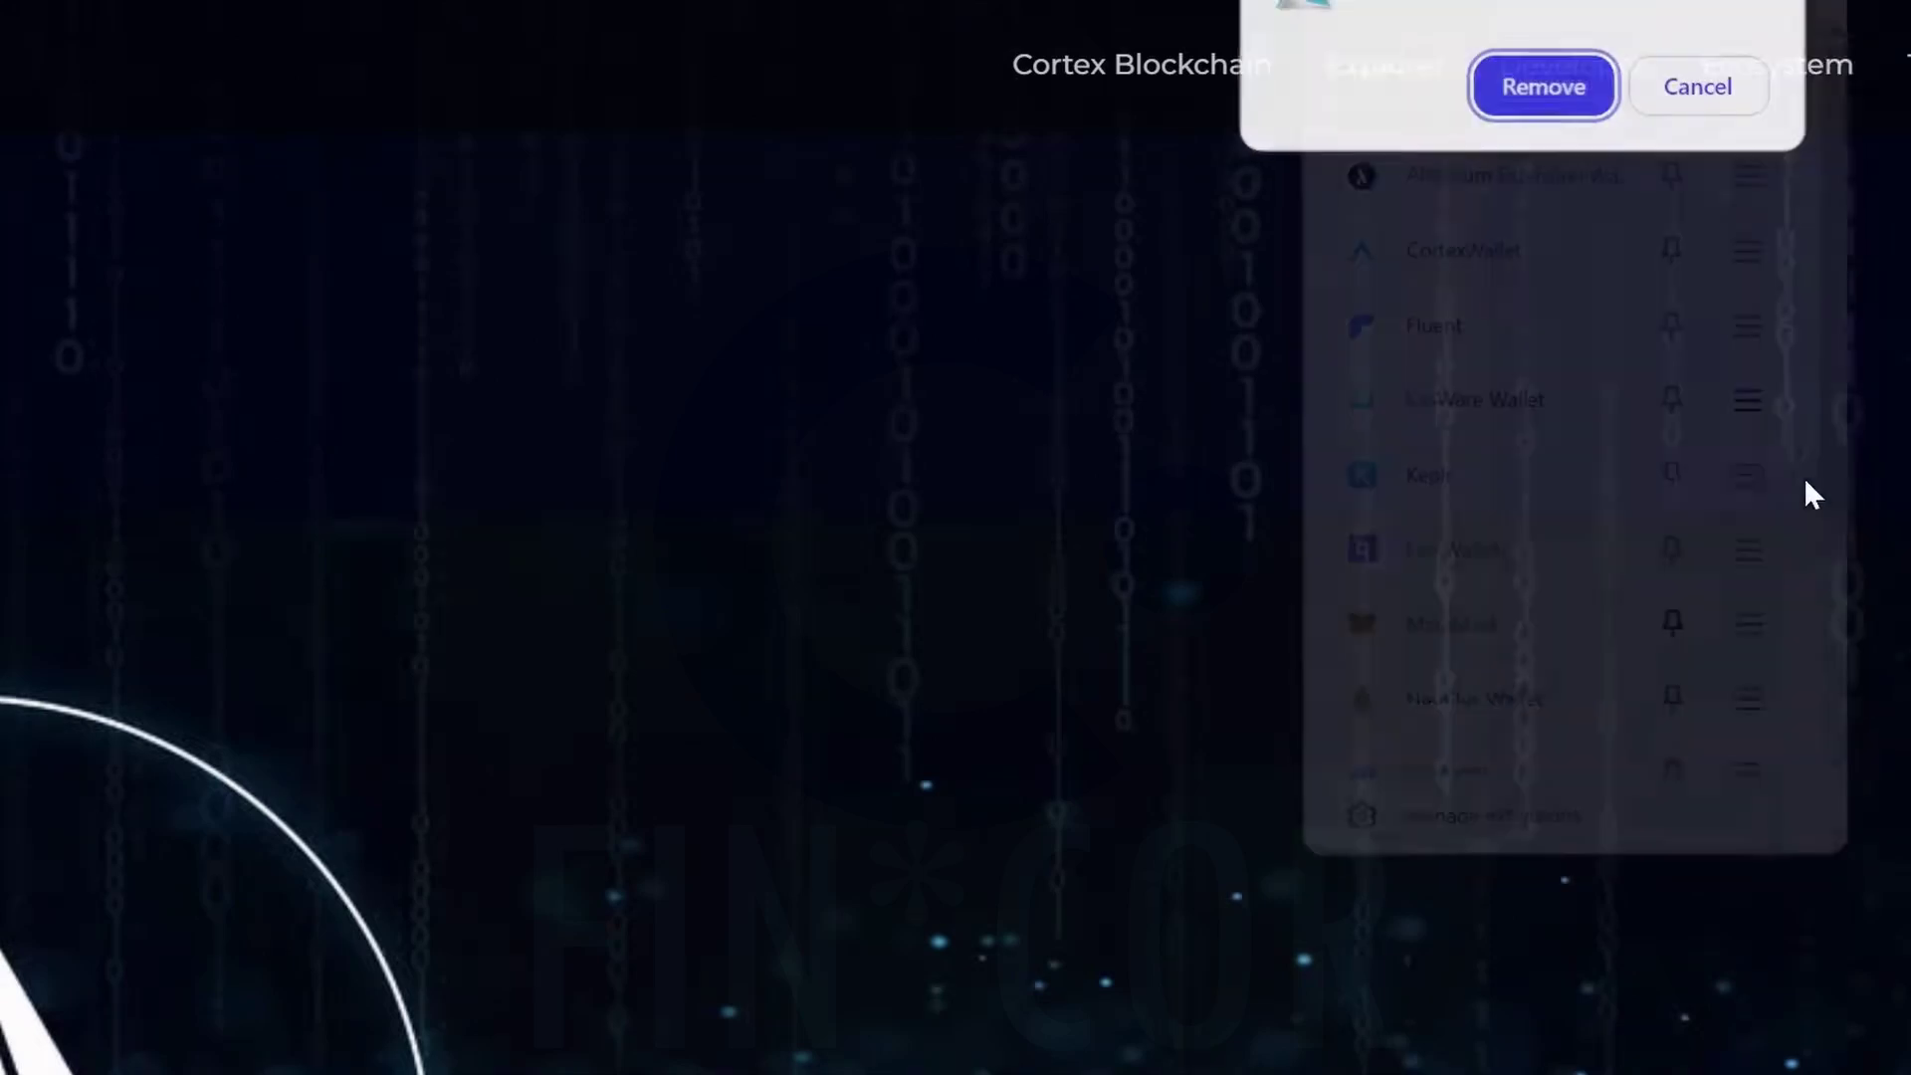
left_click(1558, 112)
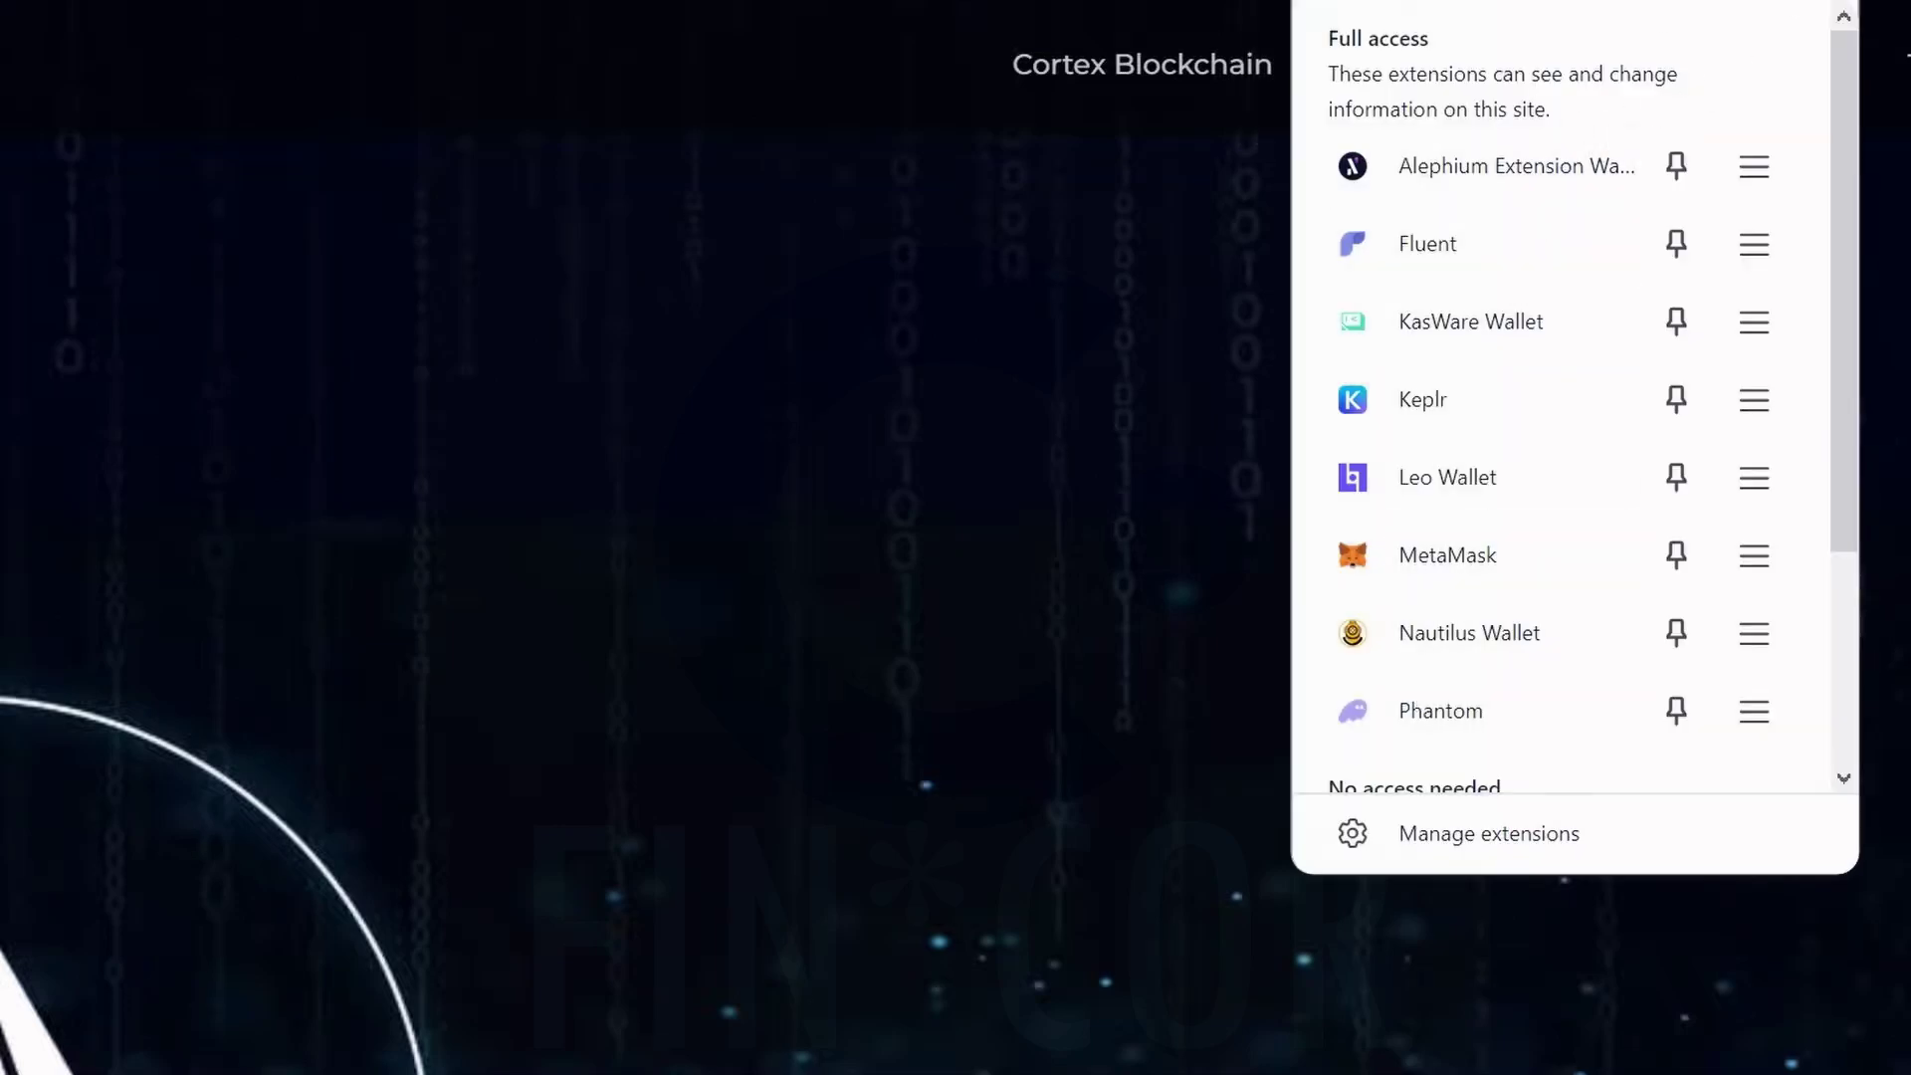
key("Escape")
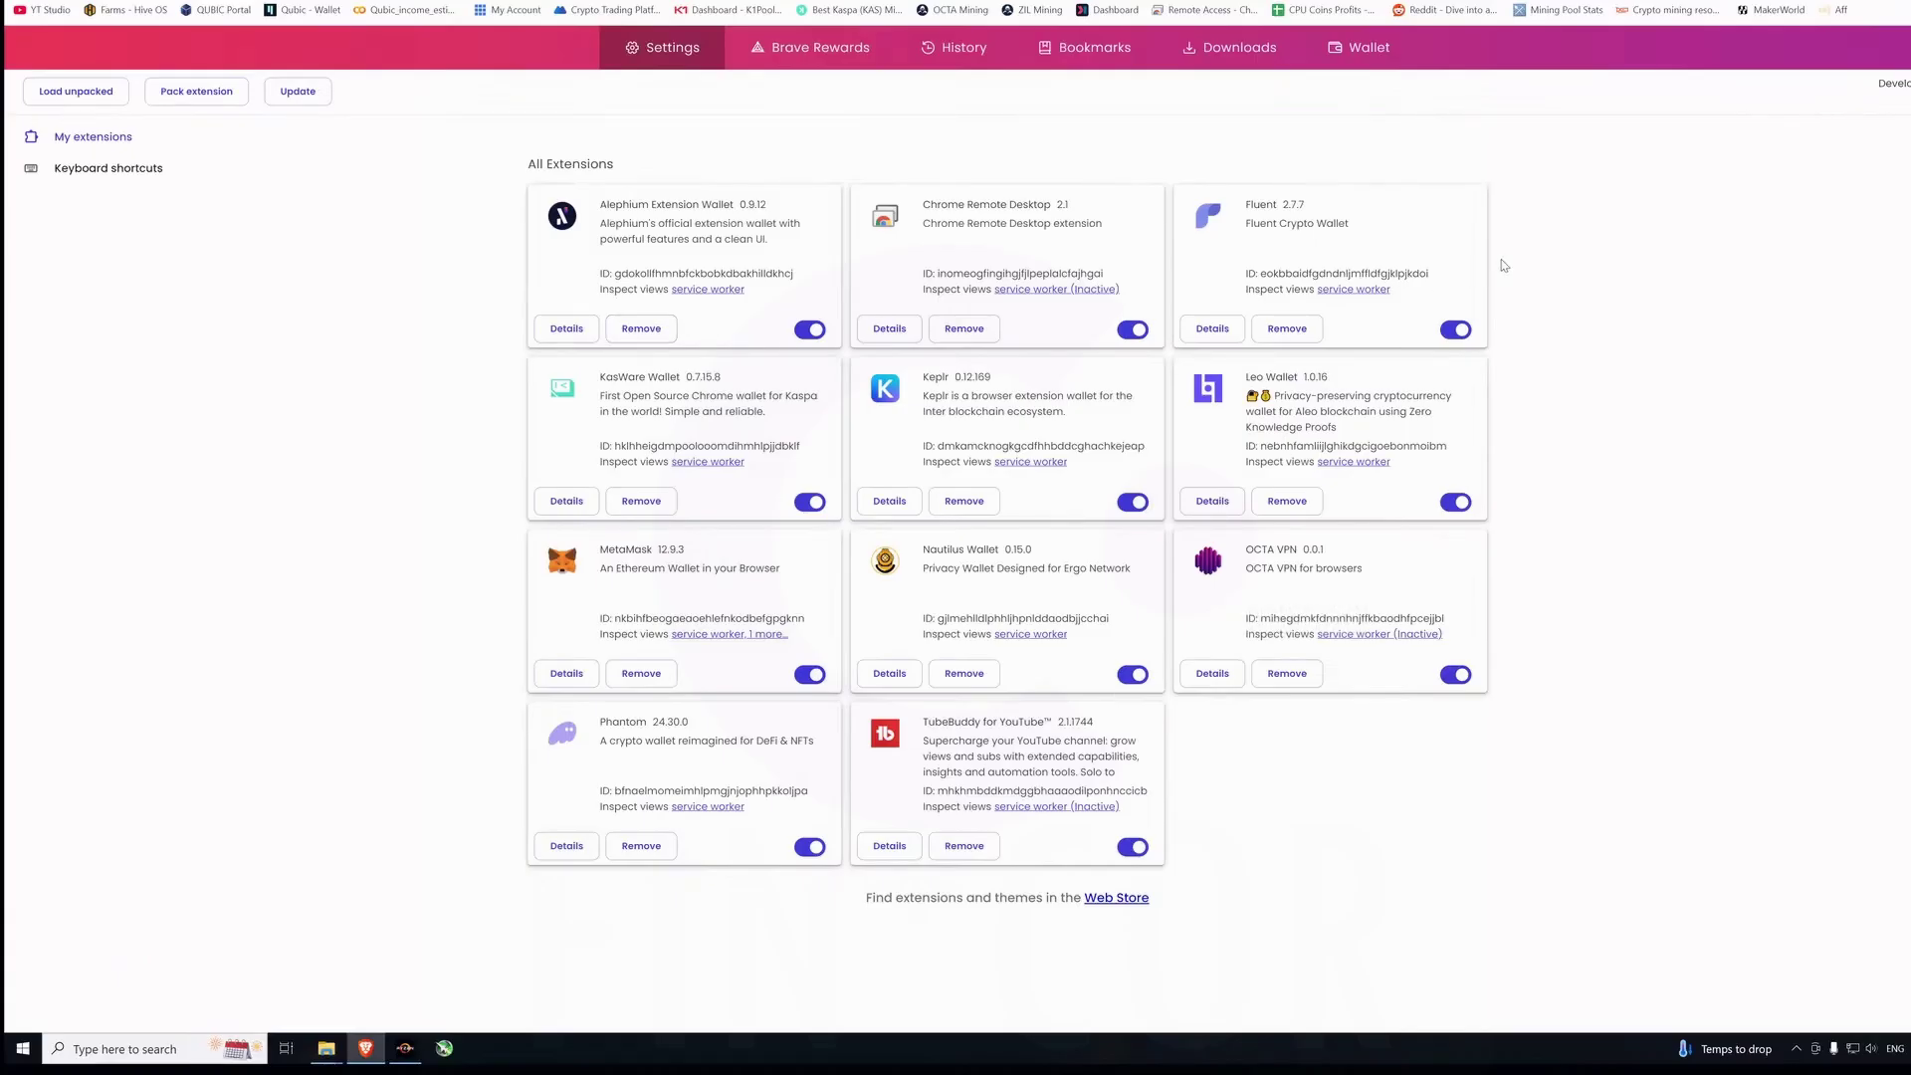
Enable Developer mode and load Downloads\CortexWallet\CortexWallet1.1.0 as an unpacked extension.
left_click(1831, 58)
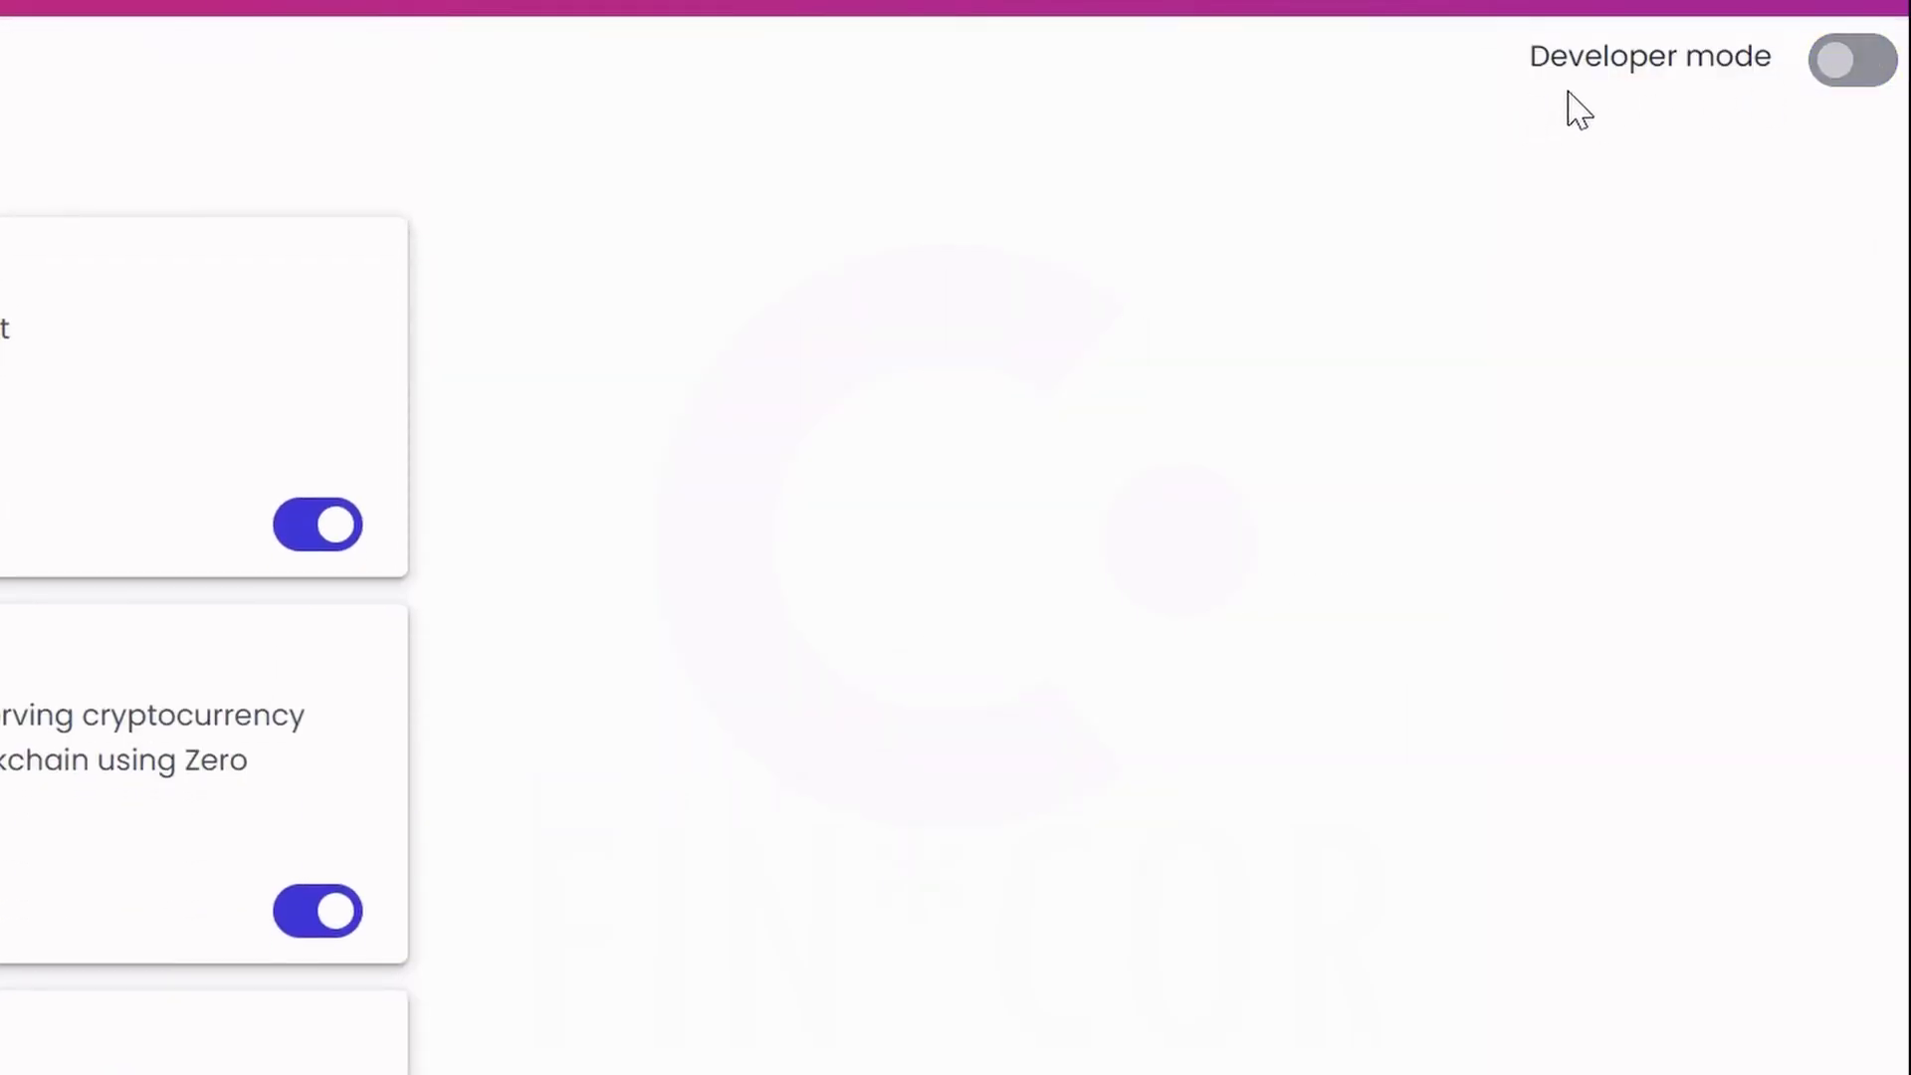
left_click(1839, 72)
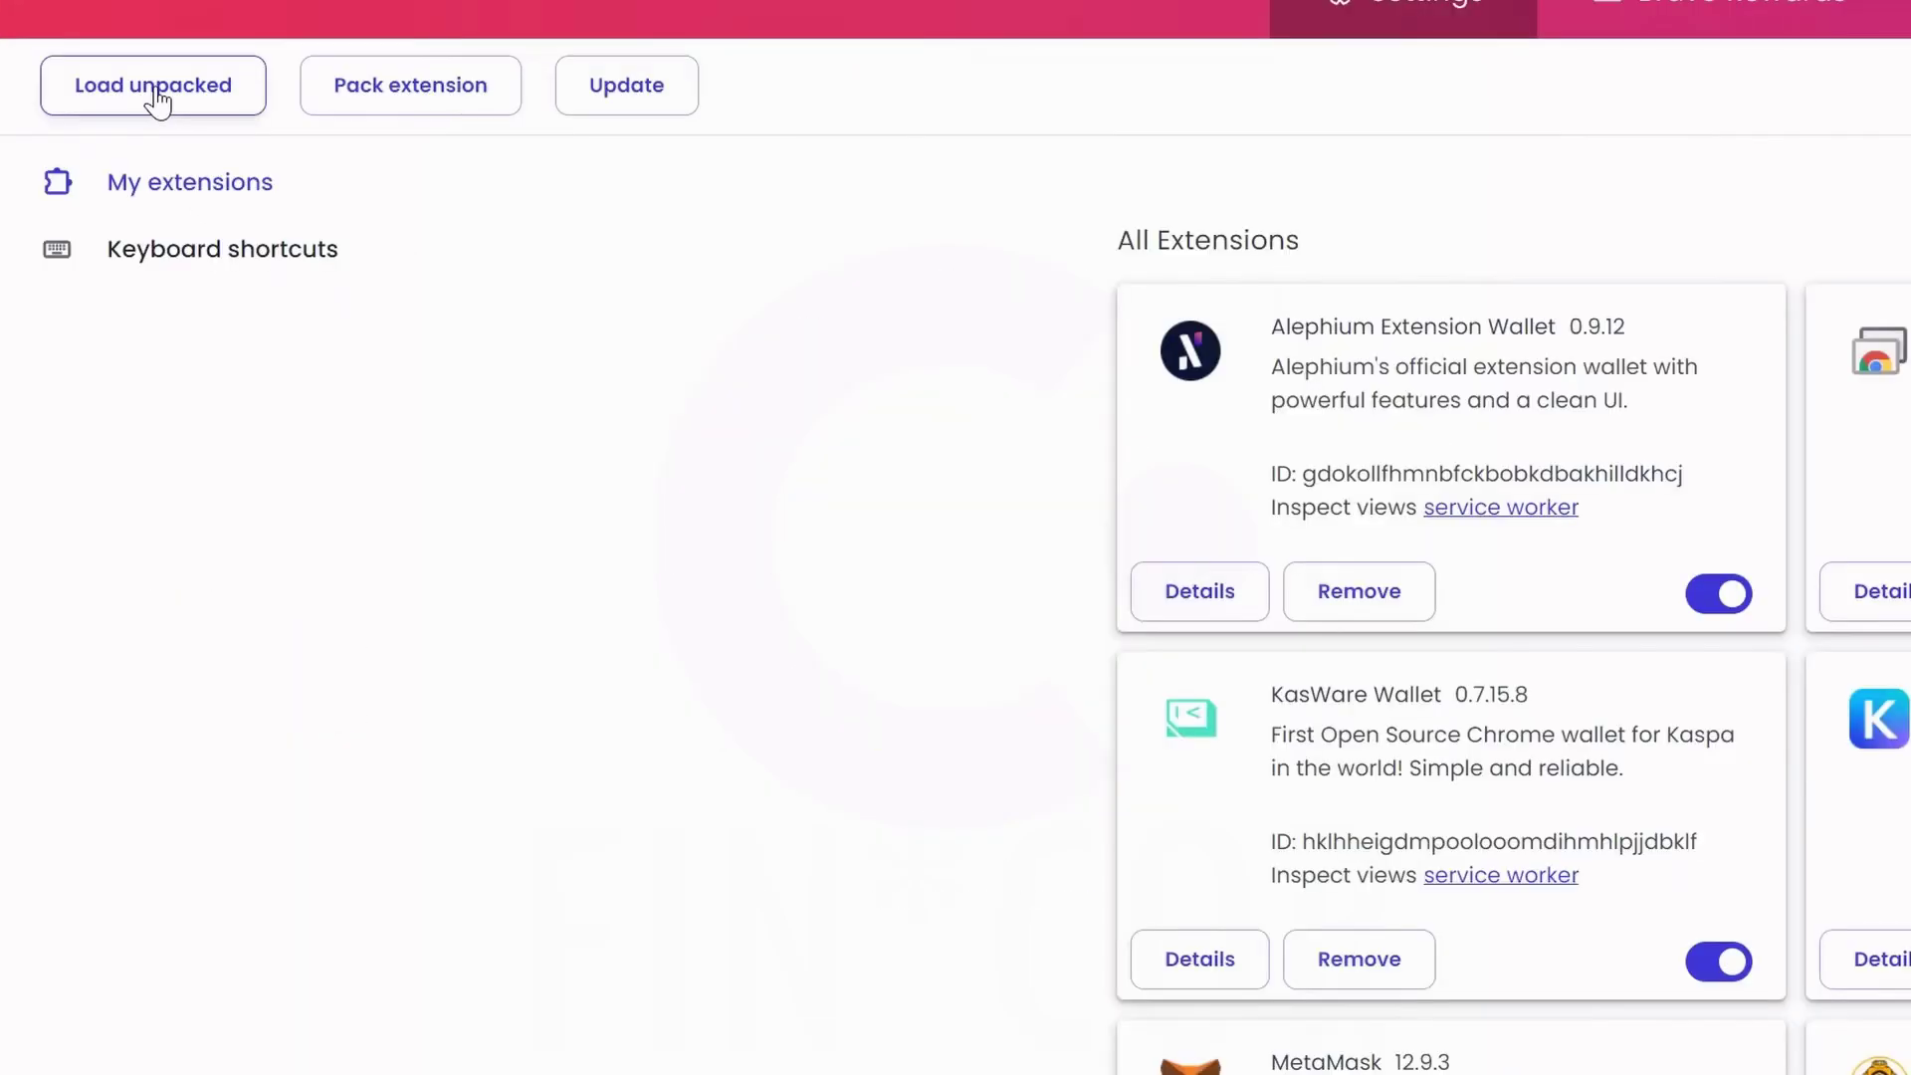
left_click(157, 102)
left_click(306, 45)
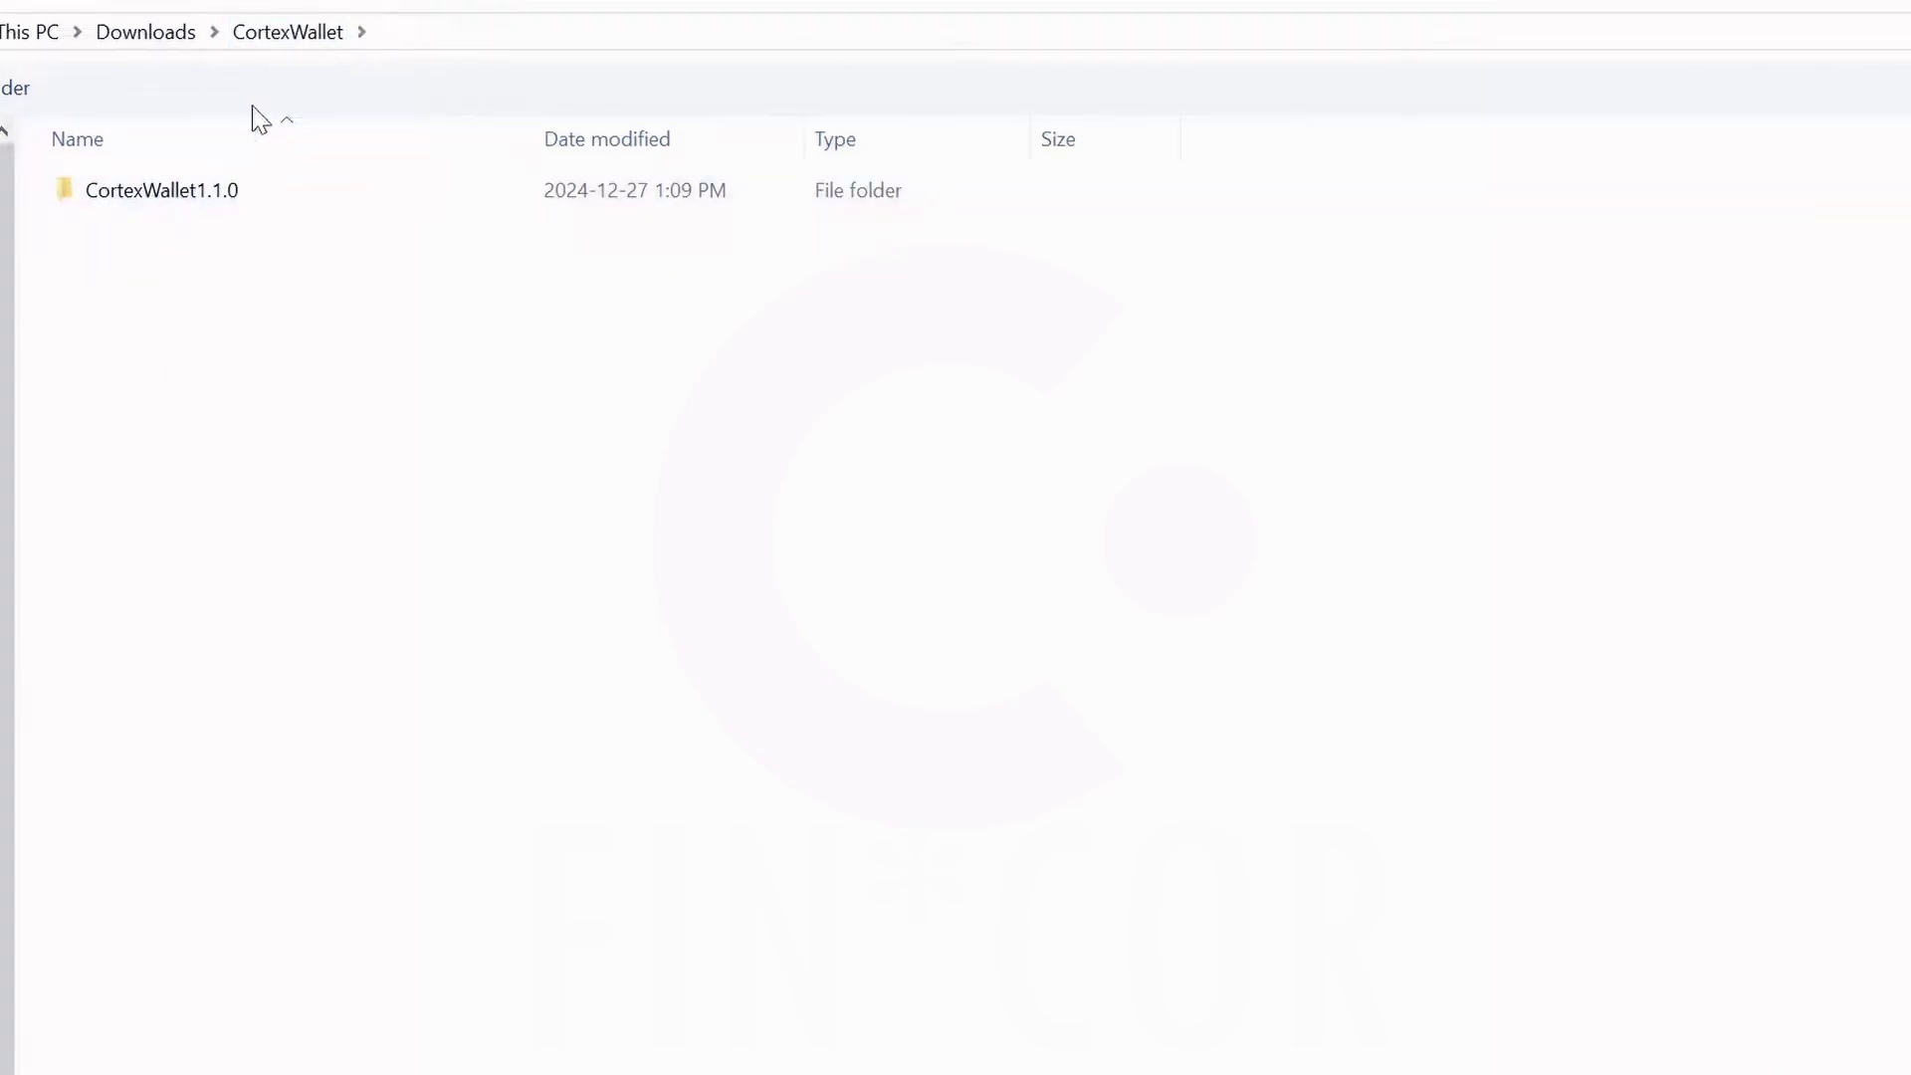
double_click(195, 193)
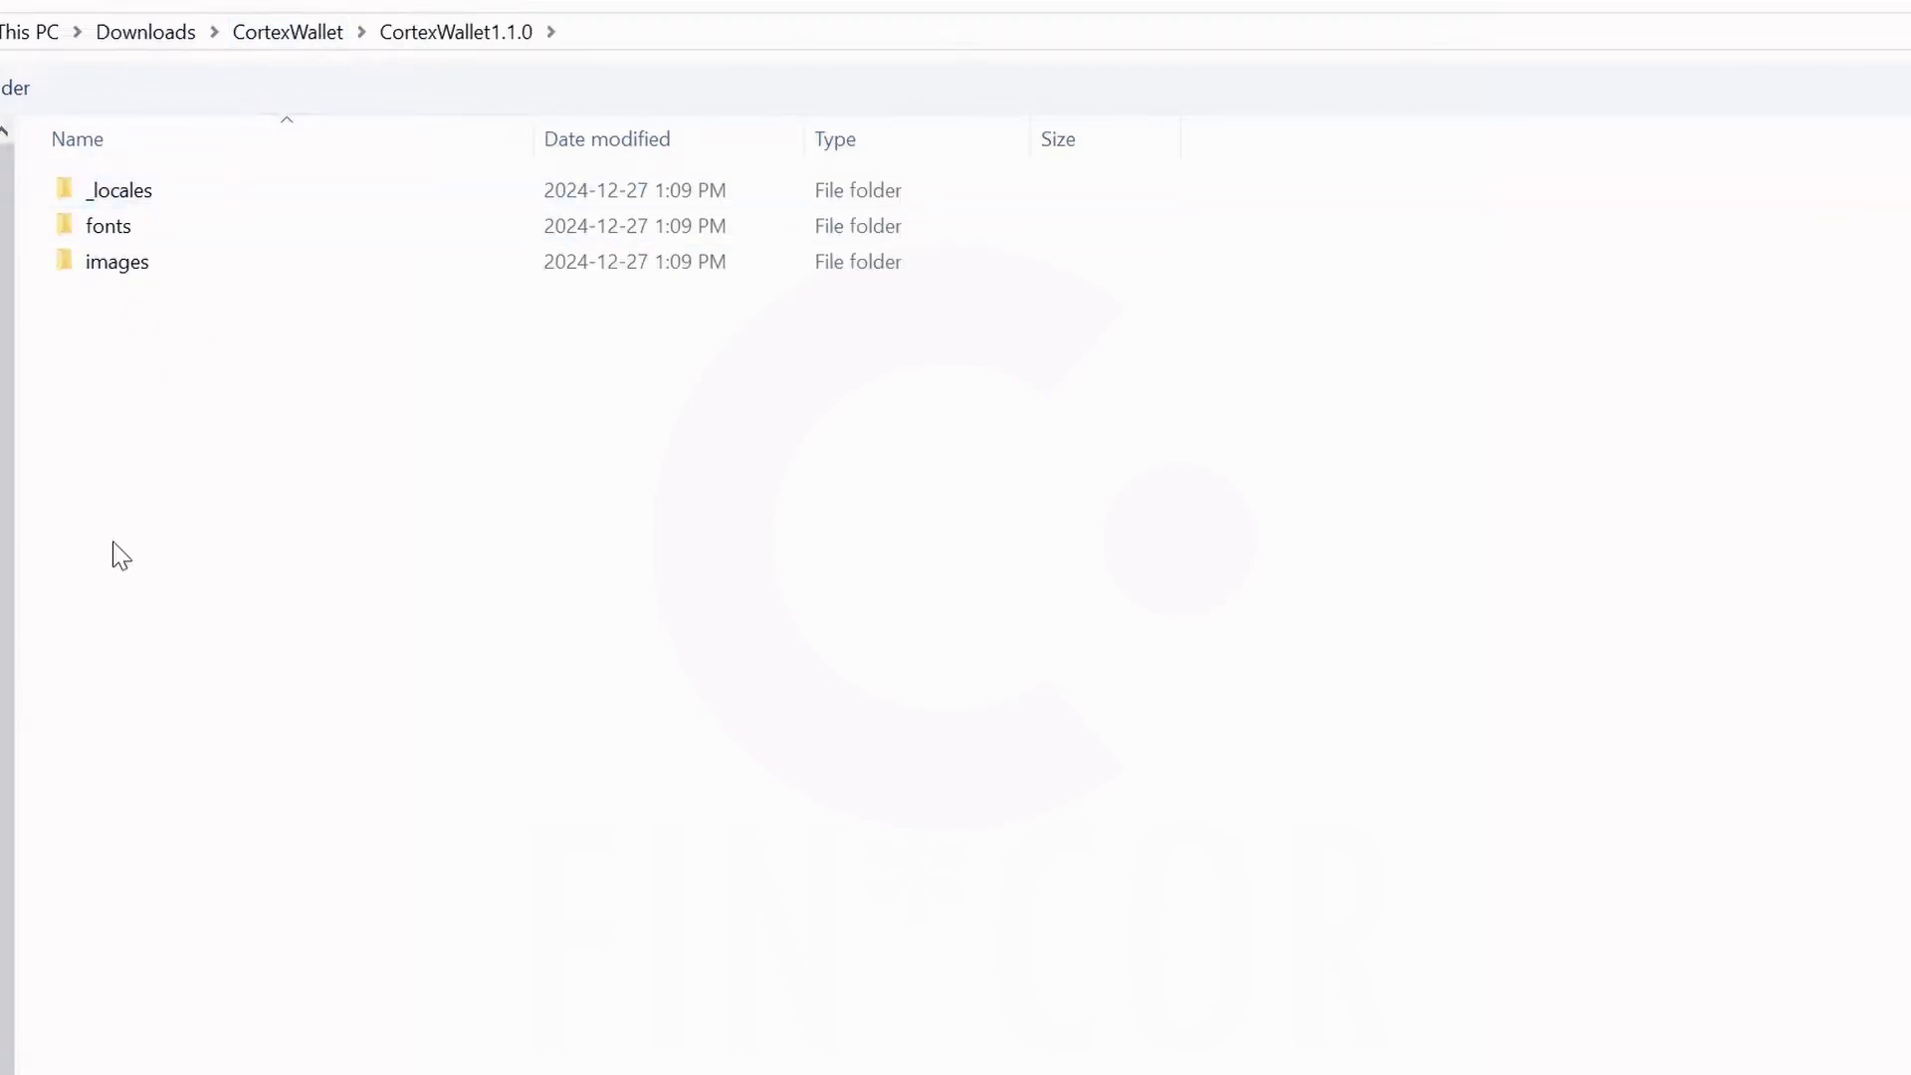
left_click(294, 36)
left_click(145, 200)
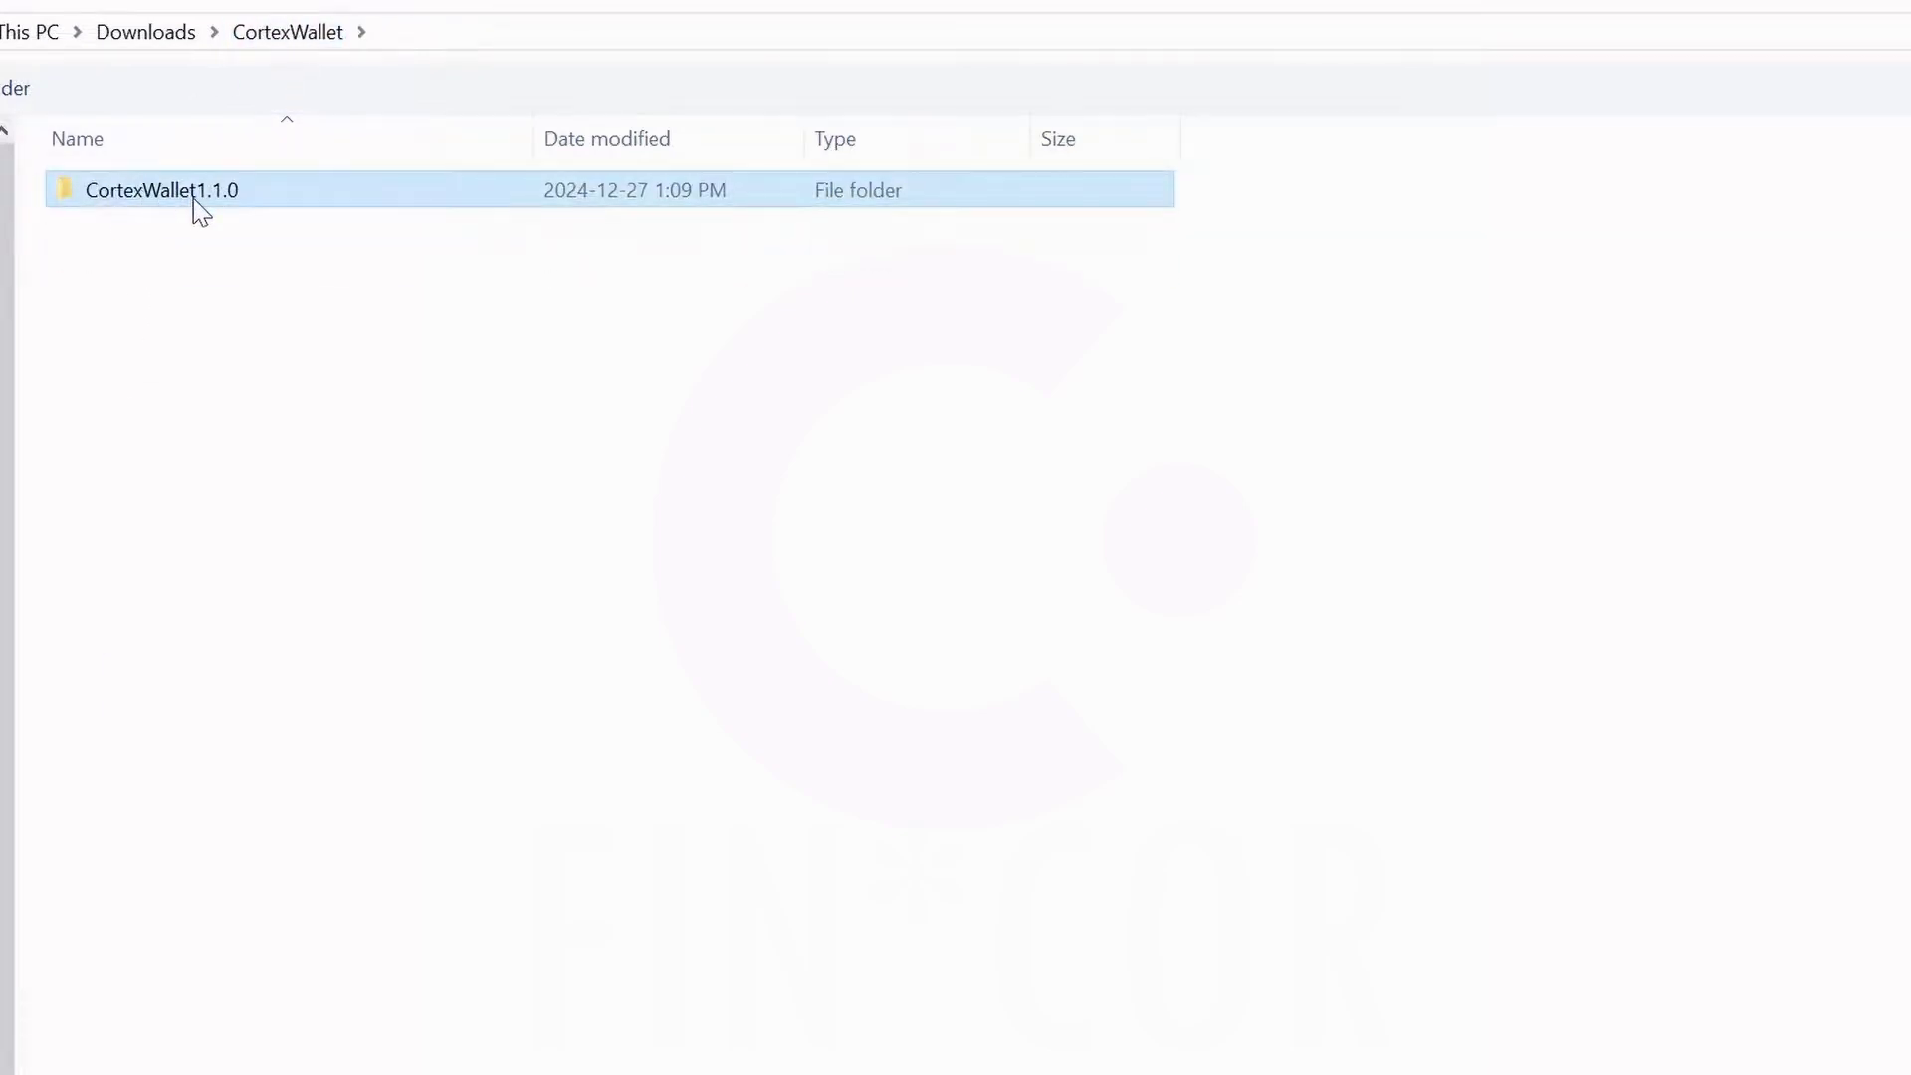
mouse_move(205, 202)
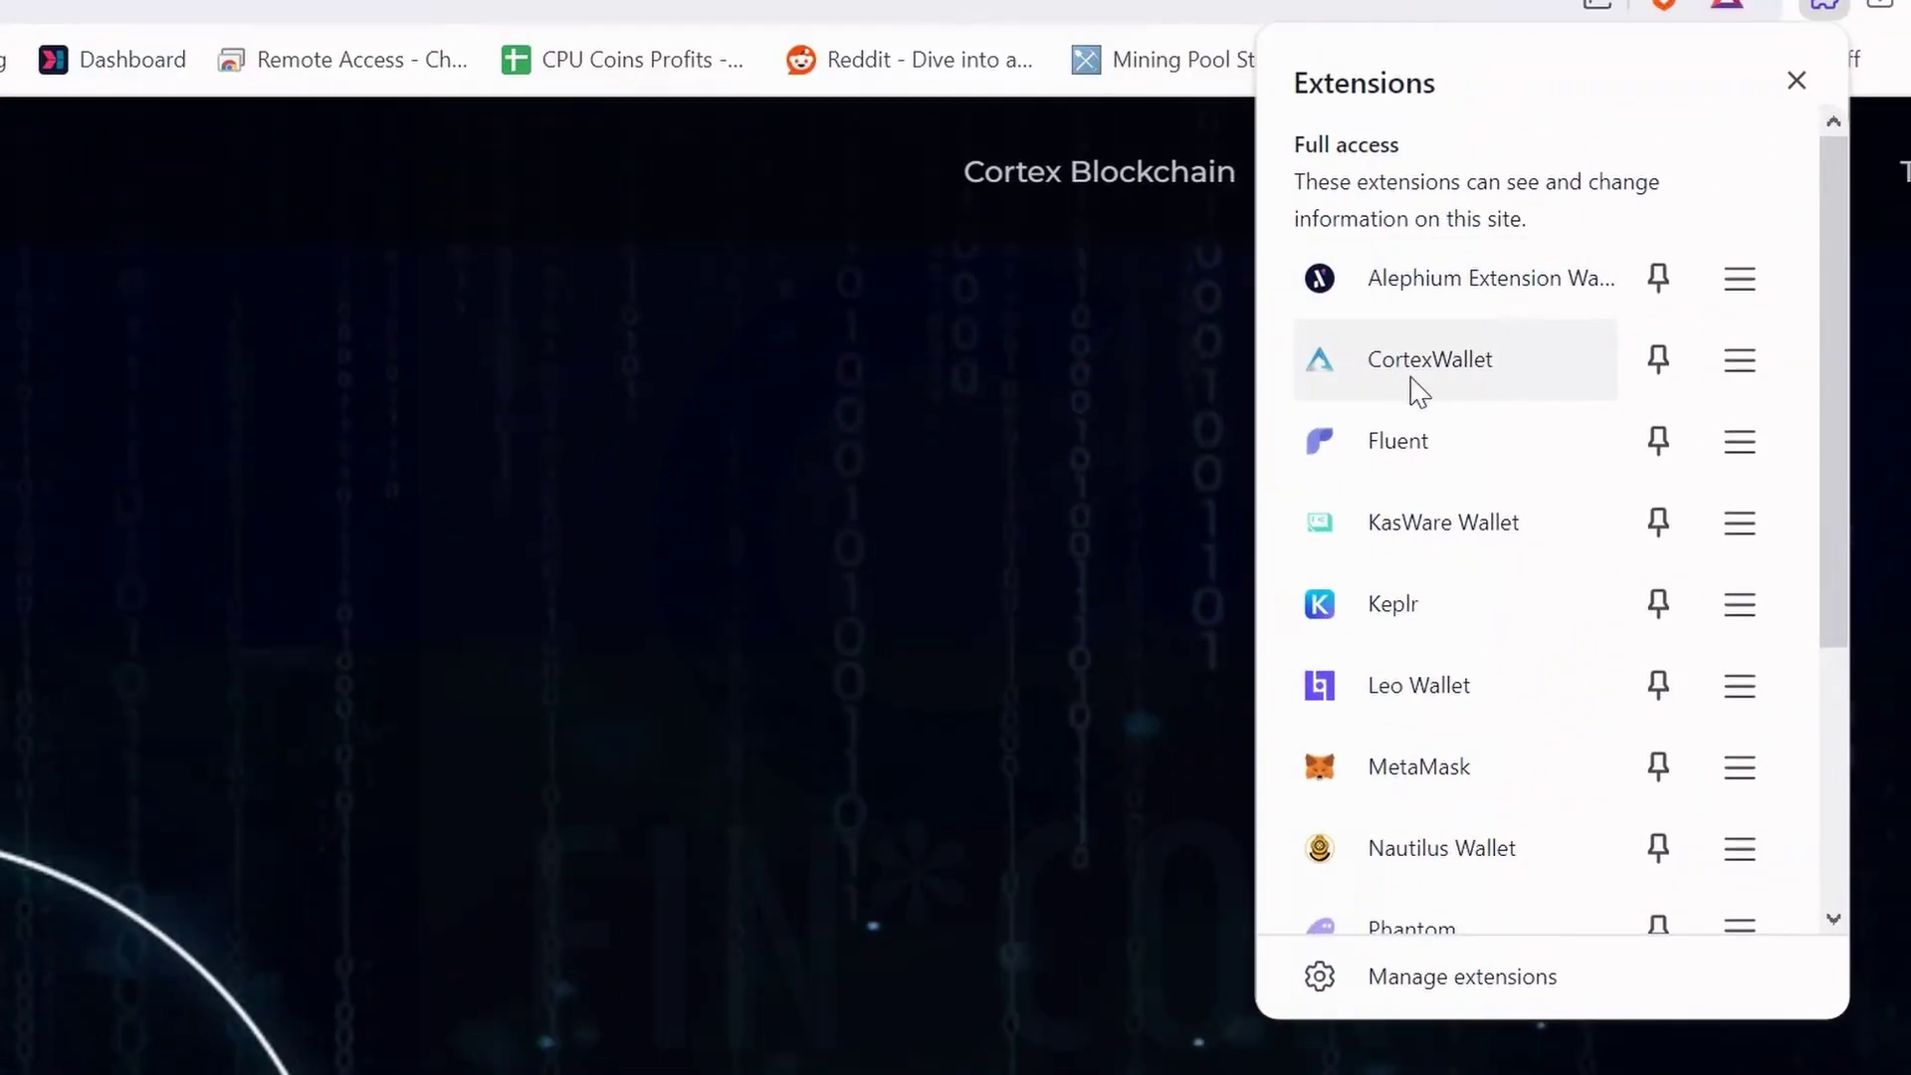
Open the reinstalled Cortex Wallet and copy Account 1's wallet address.
left_click(1409, 367)
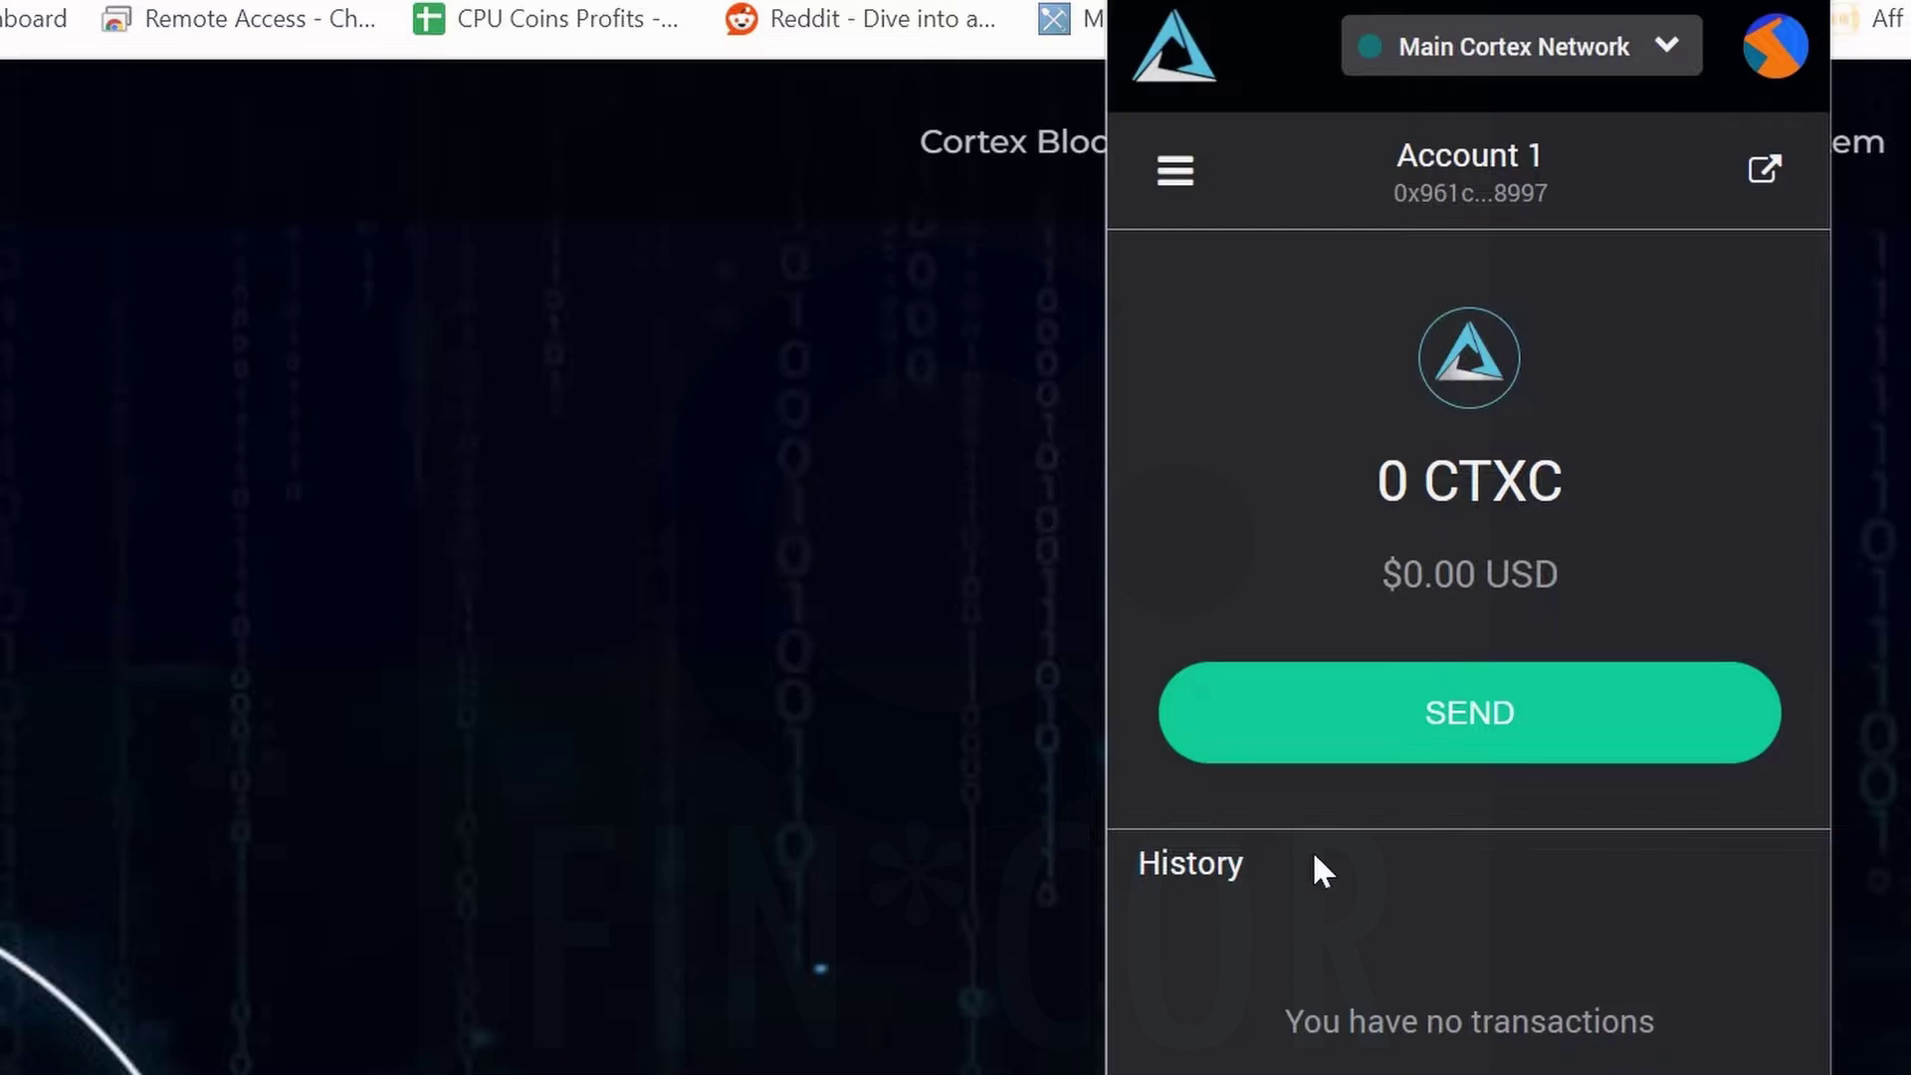
left_click(1465, 211)
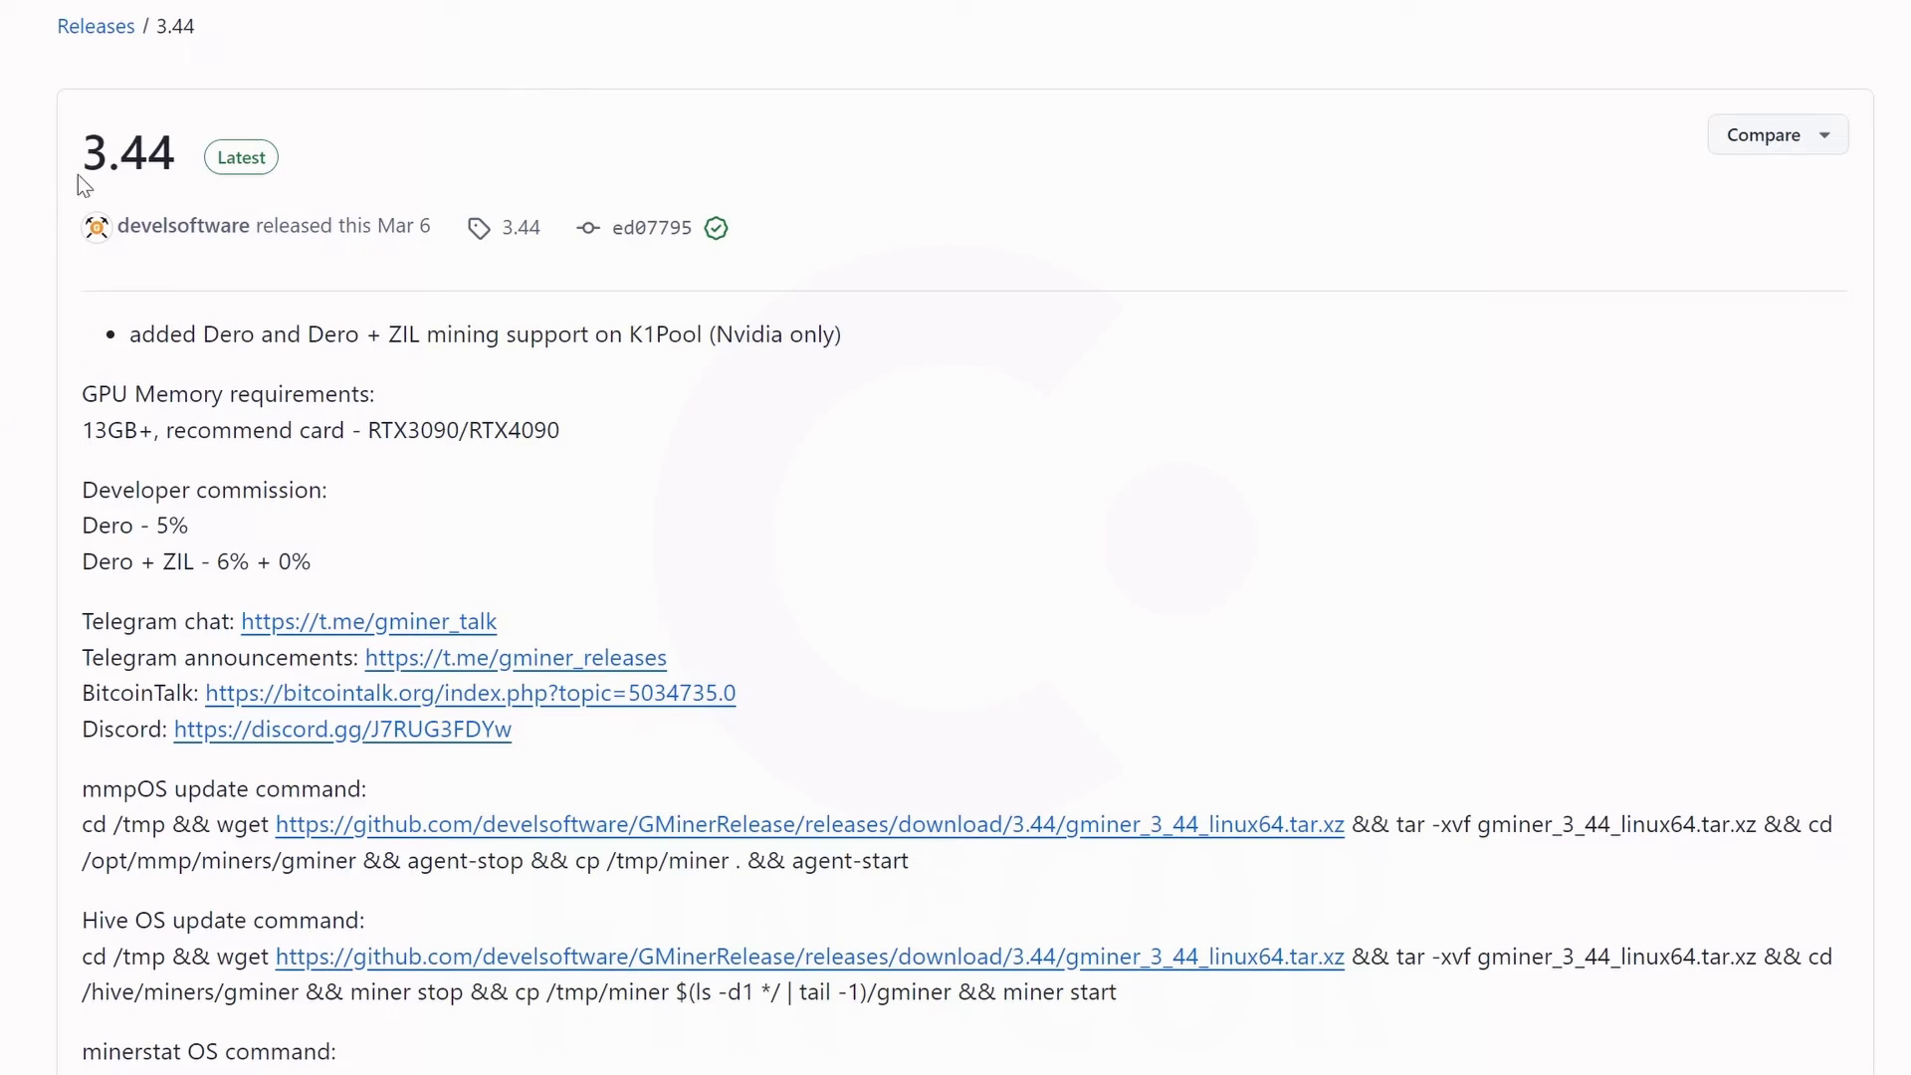
Scroll the GMiner 3.44 release page down to its Assets downloads.
scroll(229, 953, "down", 4)
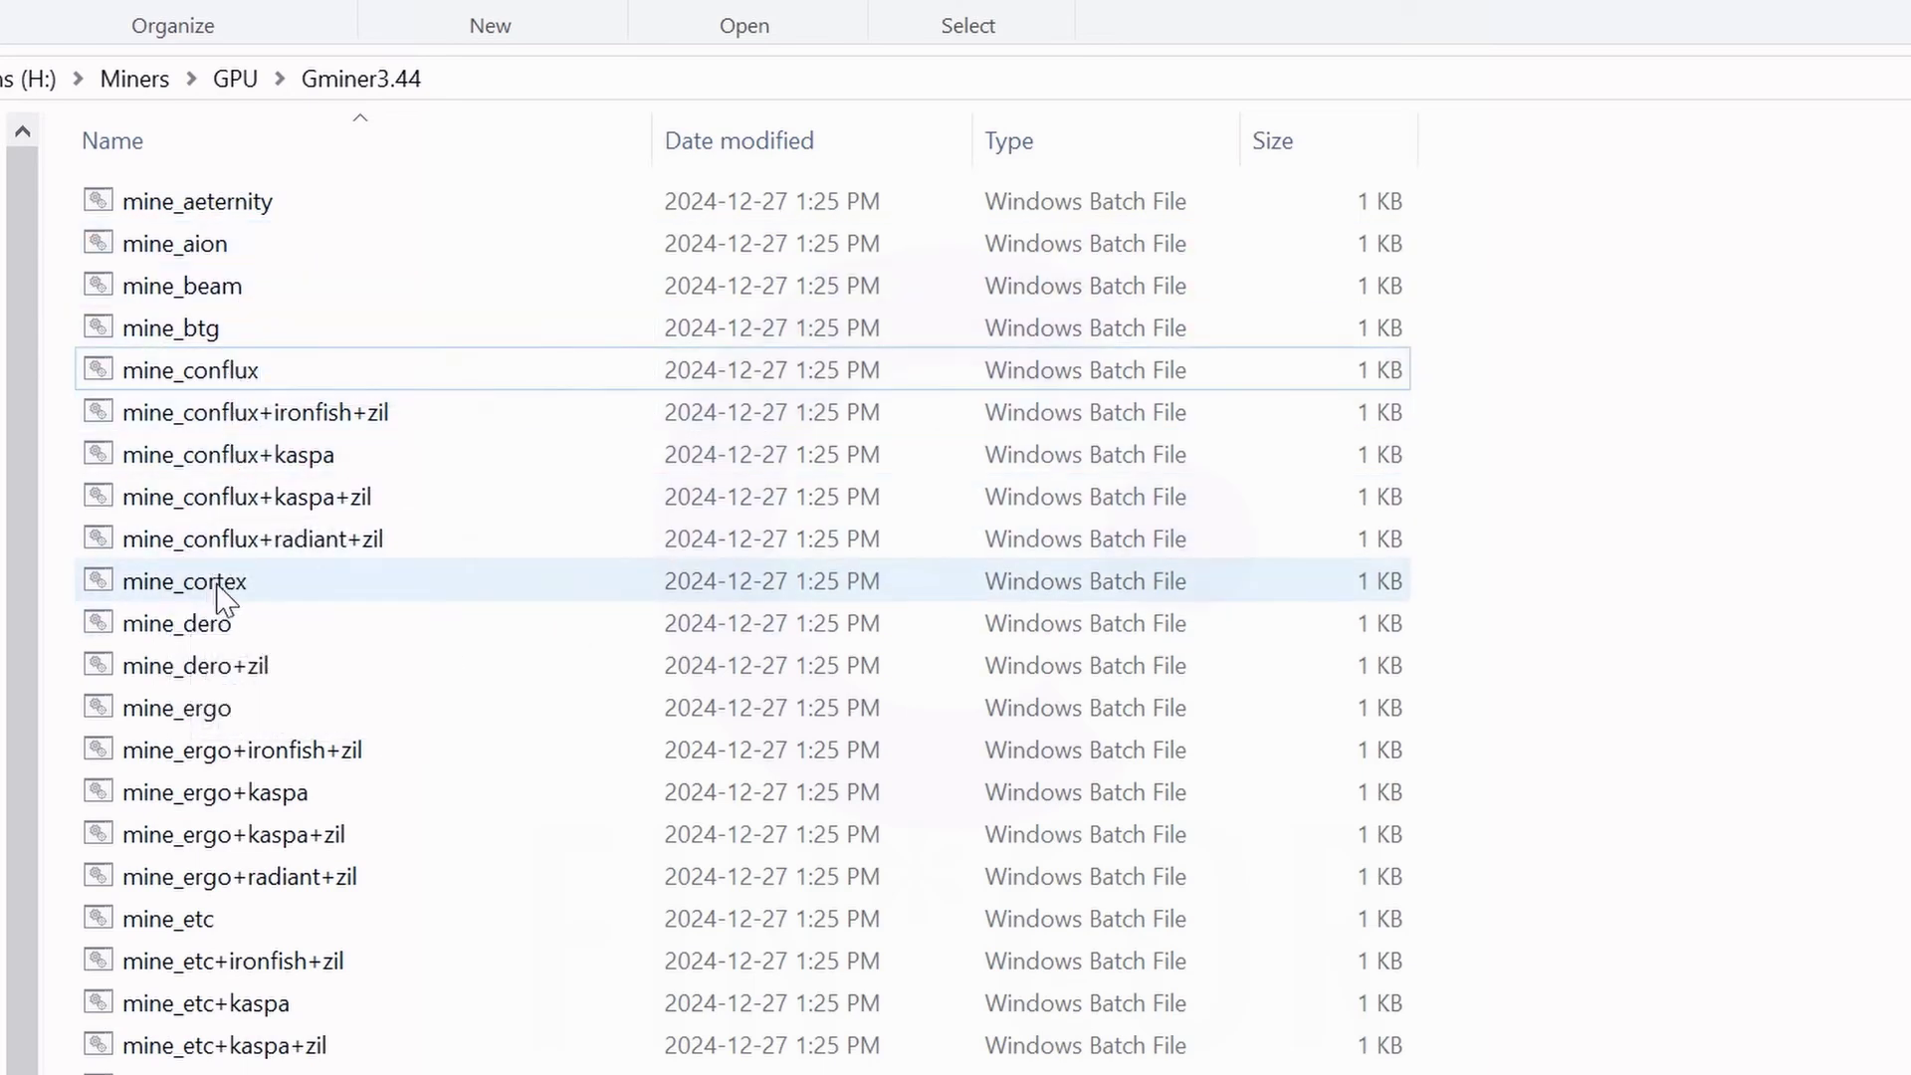
Open mine_cortex.bat for editing in Notepad, allowing it past SmartScreen with Run anyway.
left_click(189, 587)
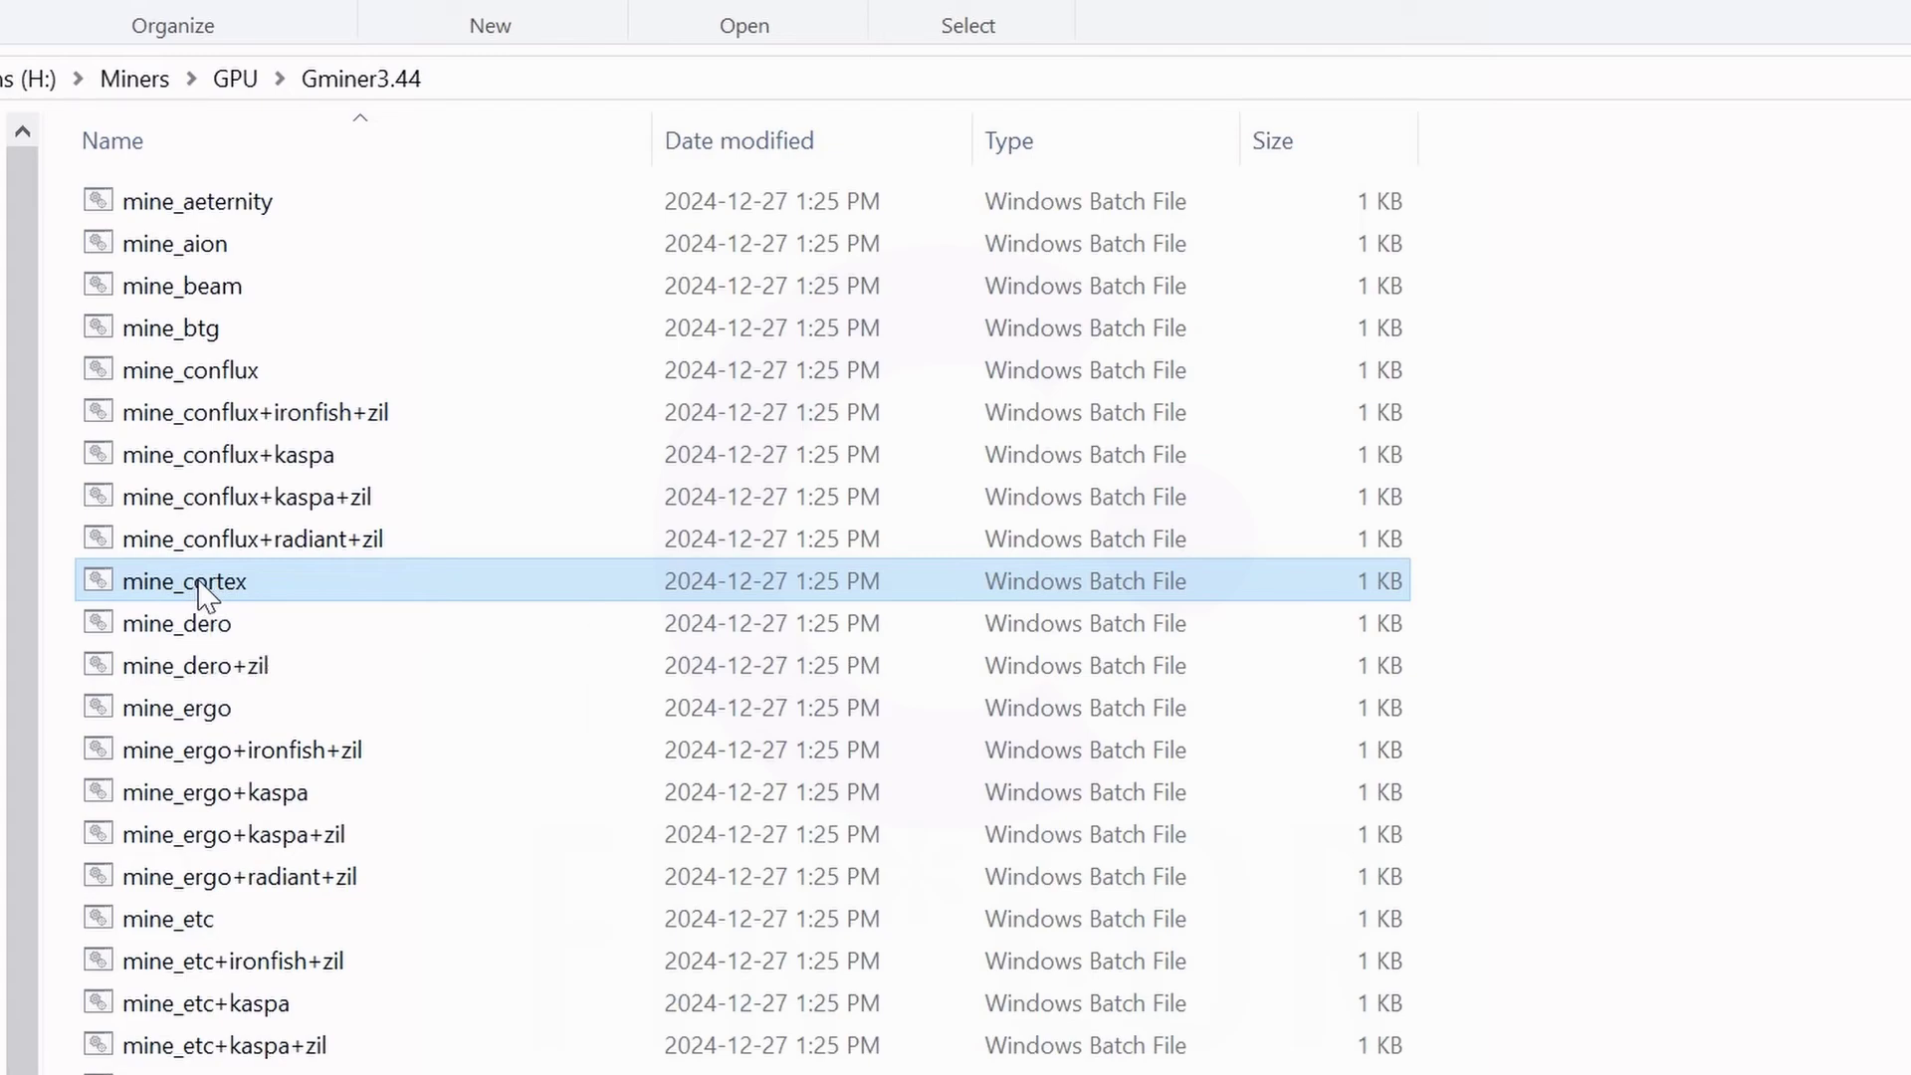
right_click(197, 579)
left_click(269, 627)
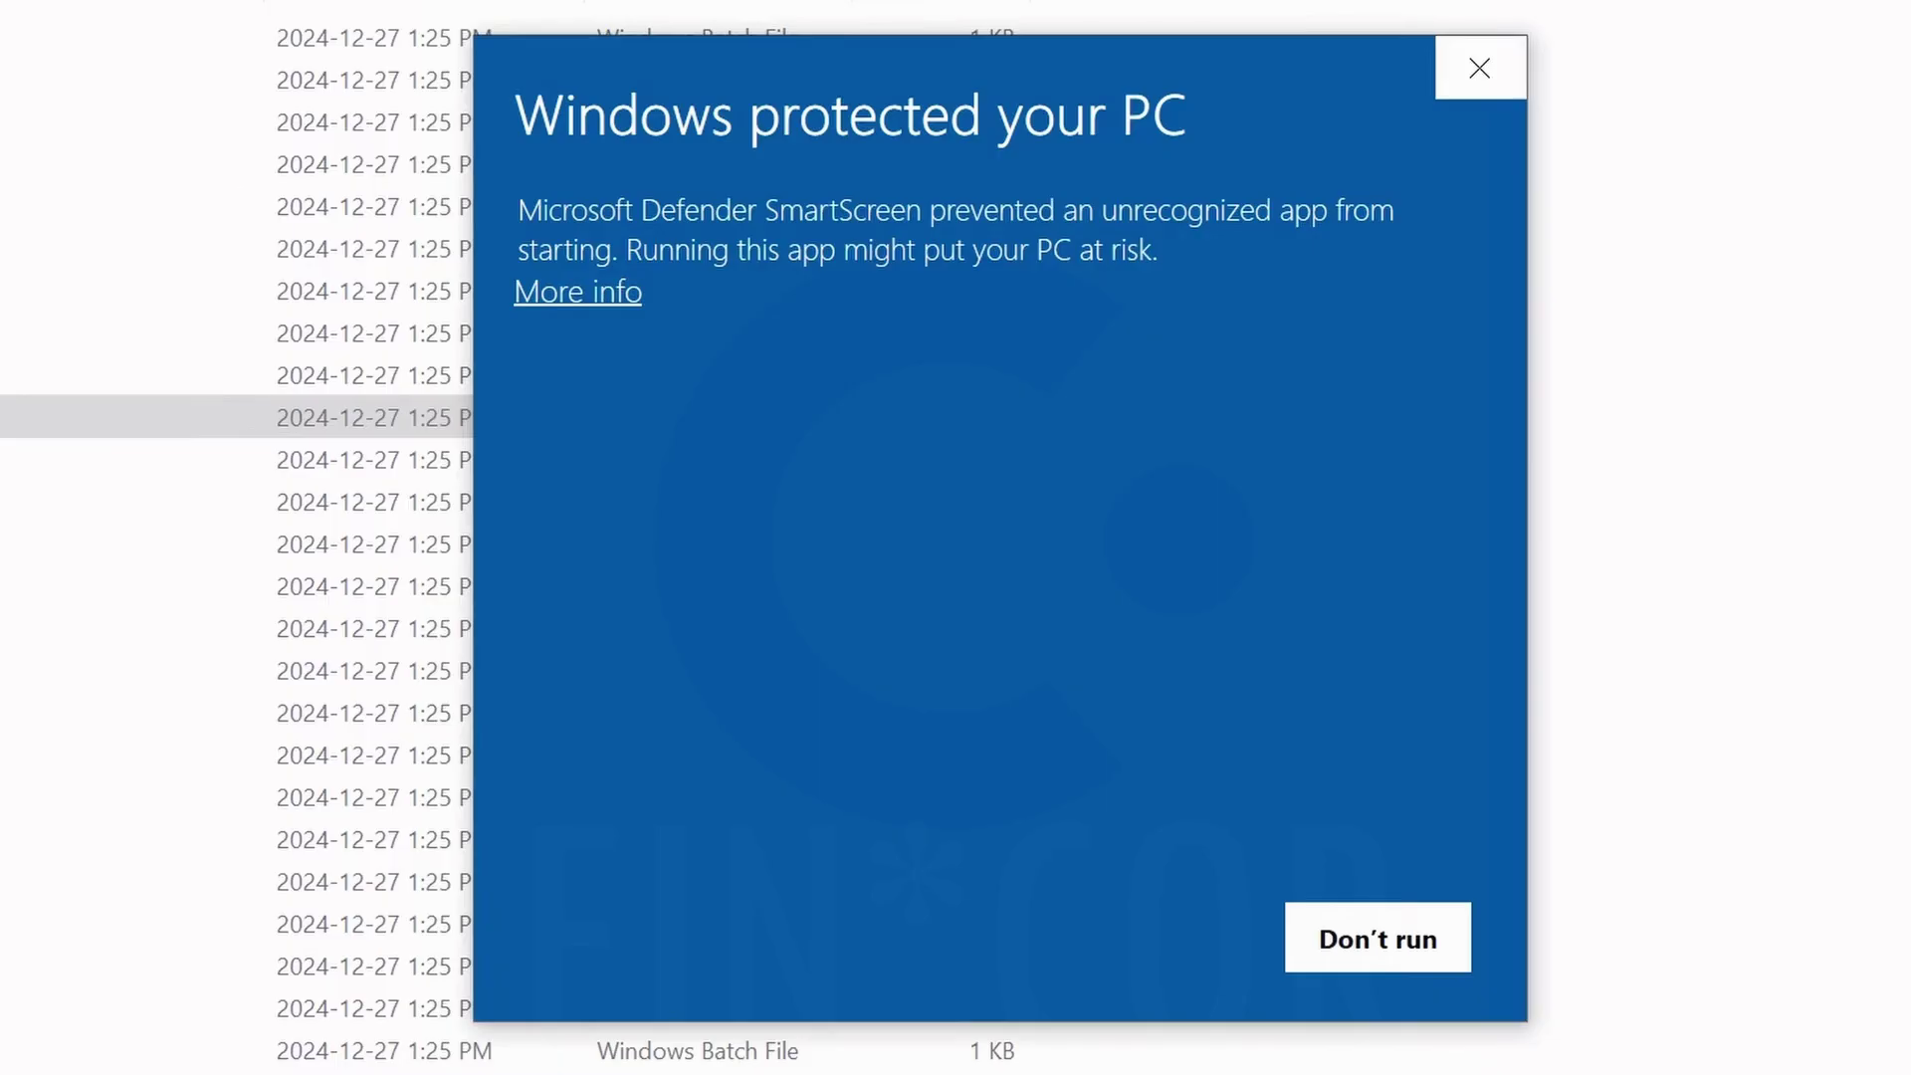
left_click(569, 296)
left_click(1142, 939)
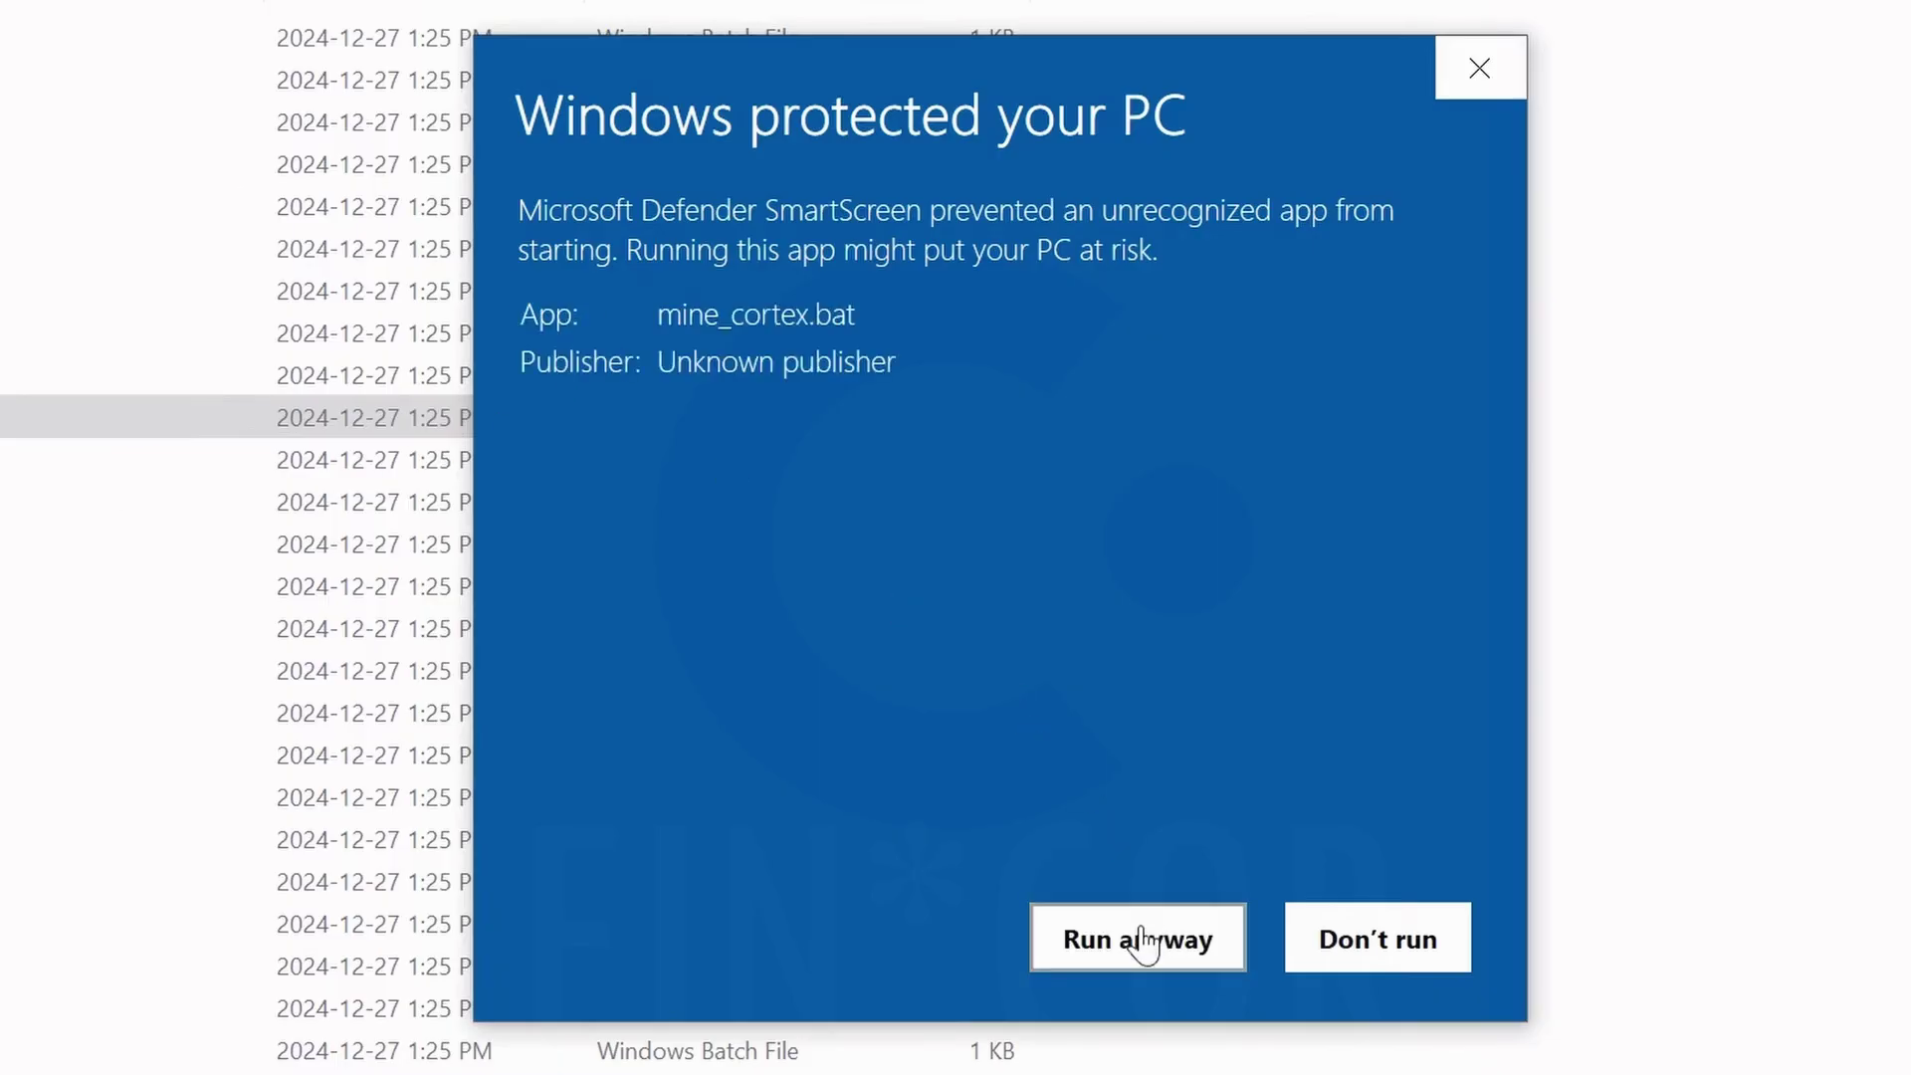
left_click_drag(1262, 105, 1256, 63)
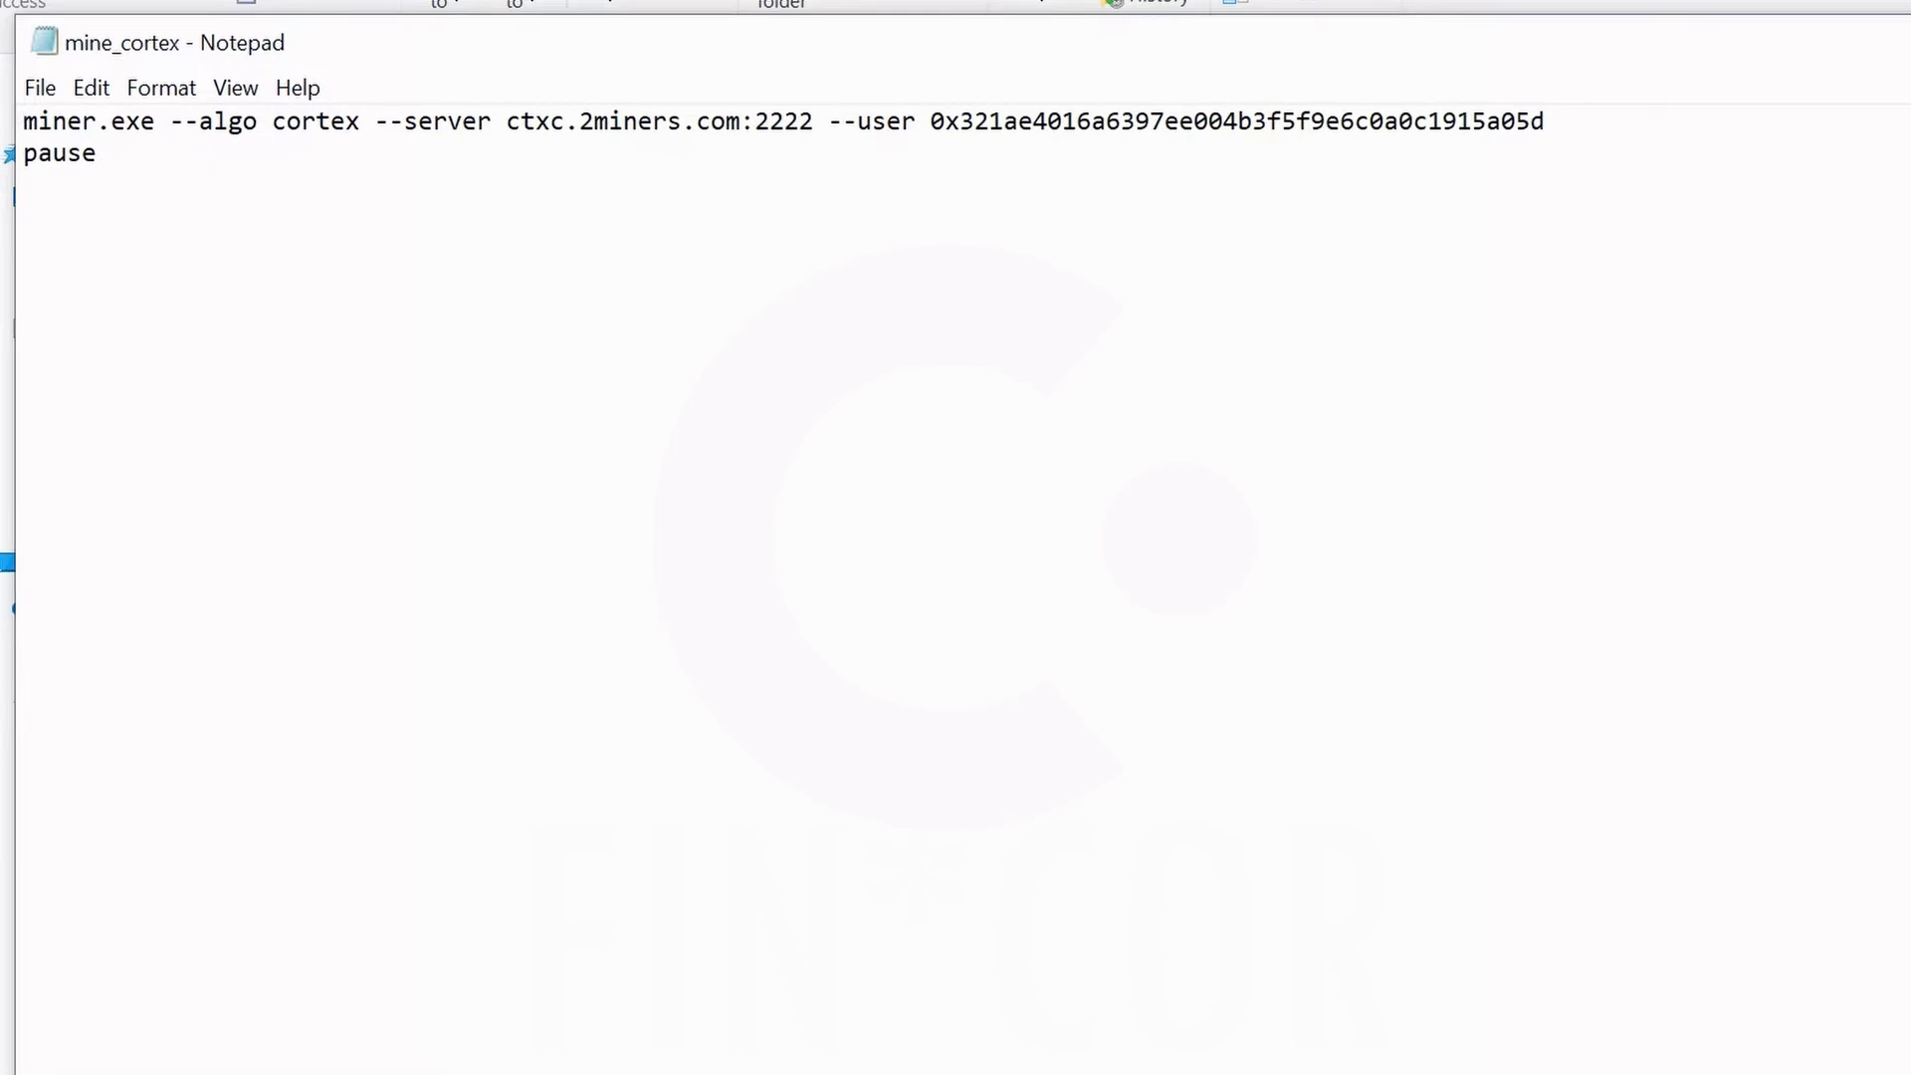
Delete the ctxc.2miners.com:2222 server from line 1 of mine_cortex.
left_click(812, 122)
key("BackSpace")
key("BackSpace")
key("BackSpace")
key("BackSpace")
key("BackSpace")
key("BackSpace")
key("BackSpace")
key("BackSpace")
key("BackSpace")
key("BackSpace")
key("BackSpace")
key("BackSpace")
key("BackSpace")
key("BackSpace")
key("BackSpace")
key("BackSpace")
key("BackSpace")
key("BackSpace")
key("BackSpace")
key("BackSpace")
key("BackSpace")
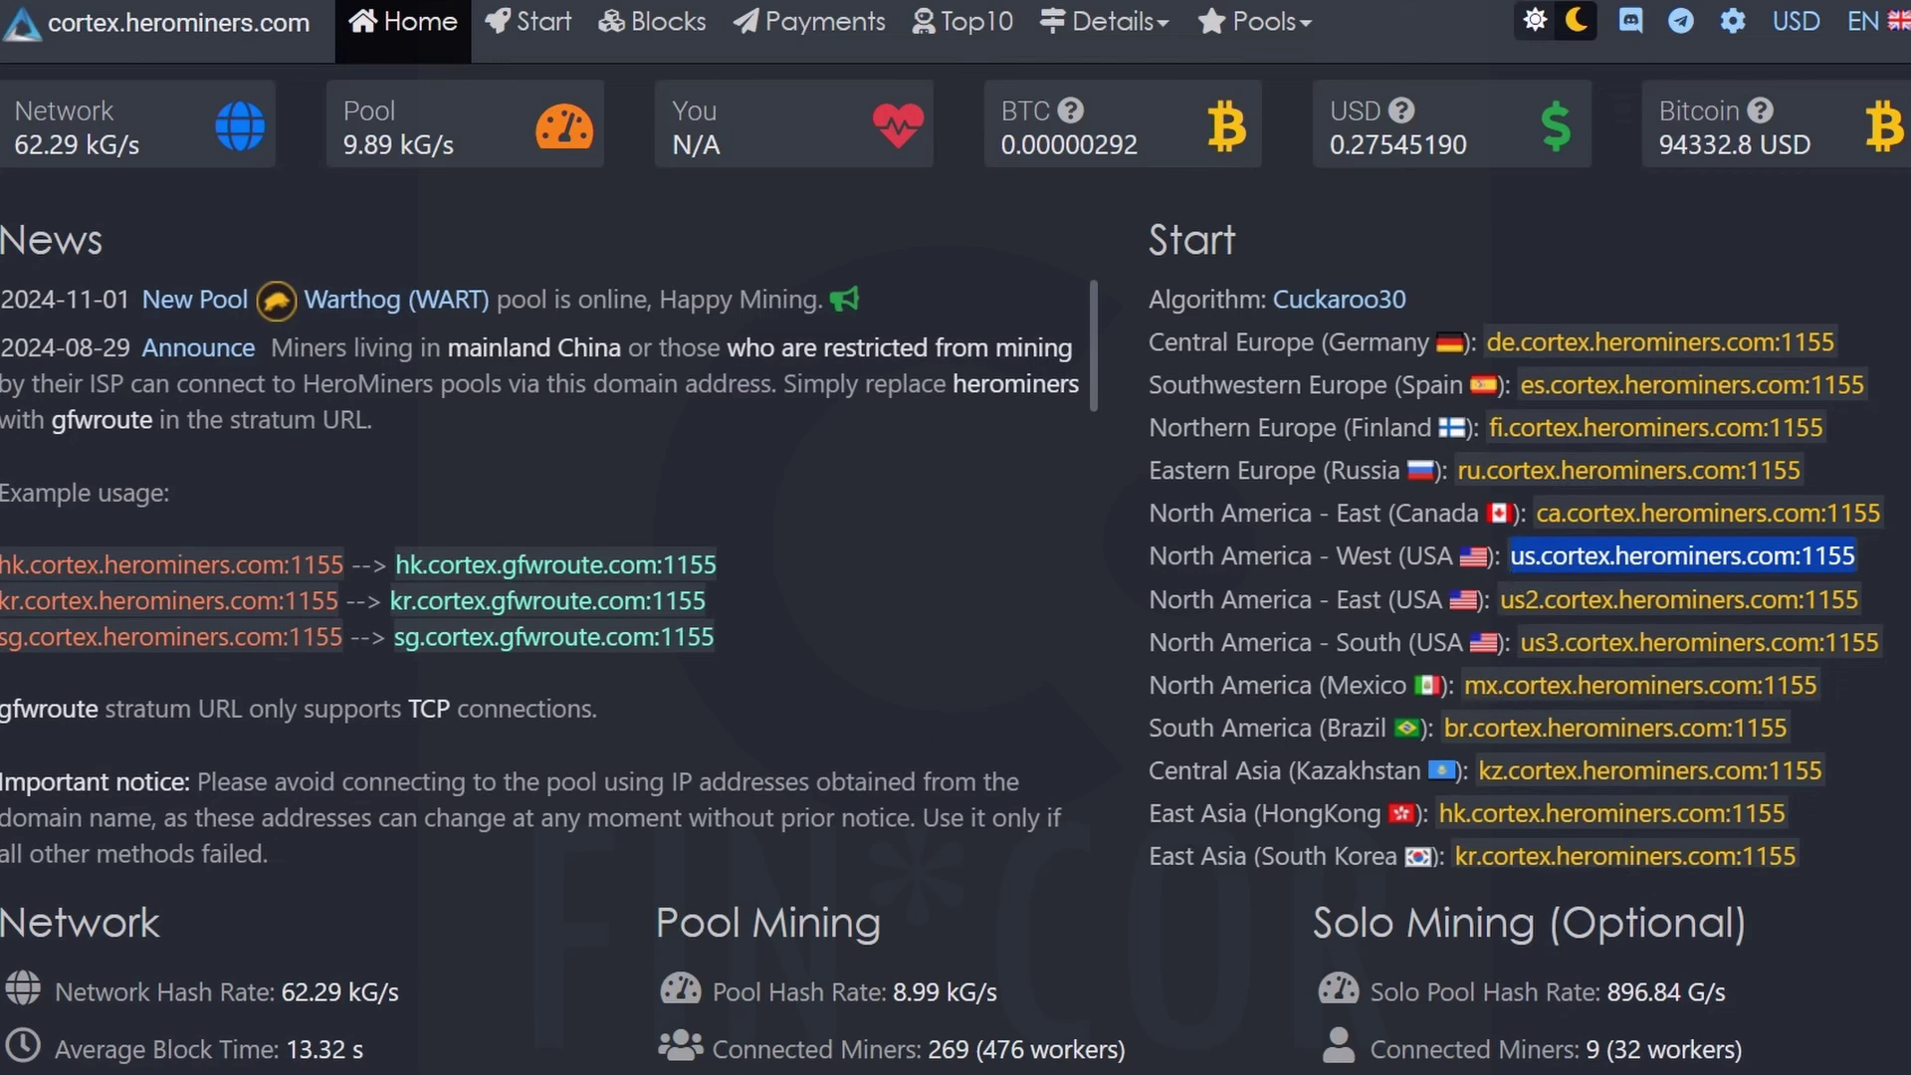
Copy the us.cortex.herominers.com:1155 pool address from the HeroMiners Start list.
right_click(1607, 560)
left_click(1672, 593)
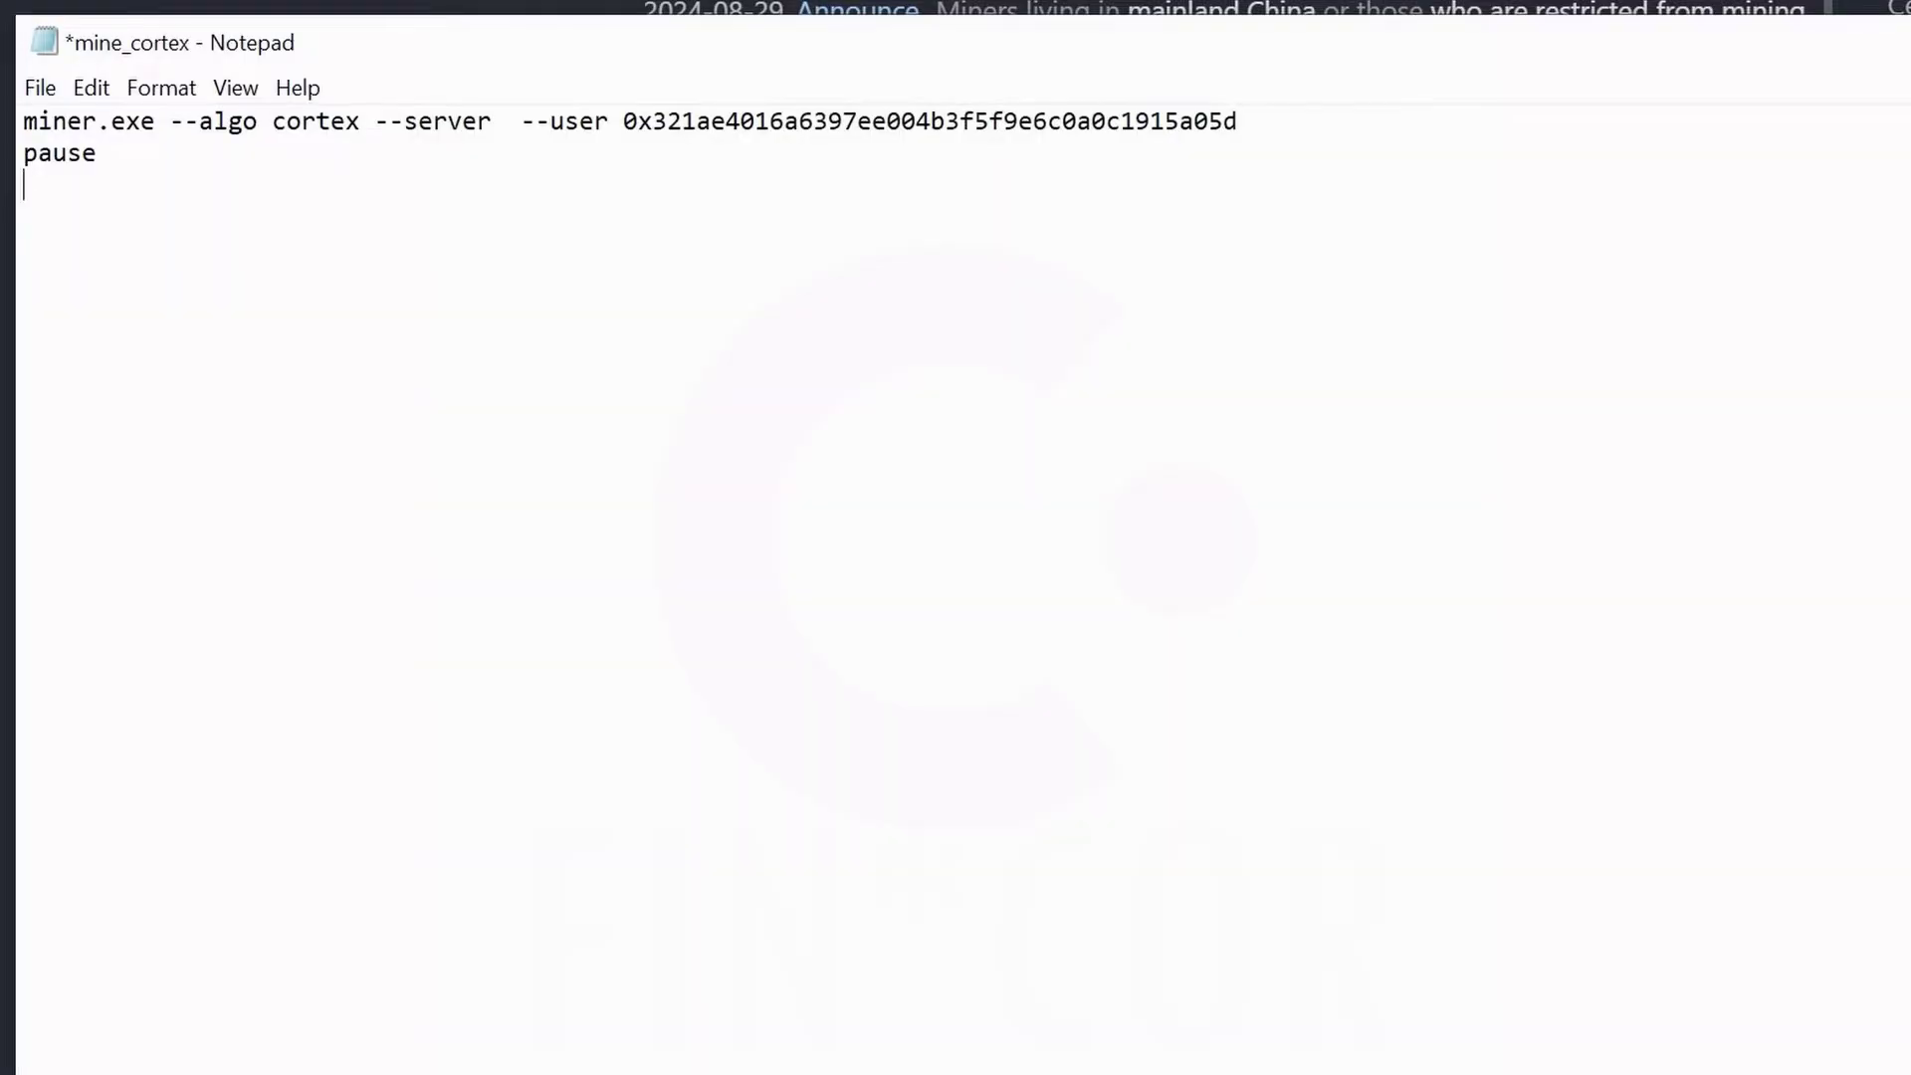
Paste us.cortex.herominers.com:1155 after --server and erase the old wallet address after --user.
type("us.cortex.herominers.com:1155")
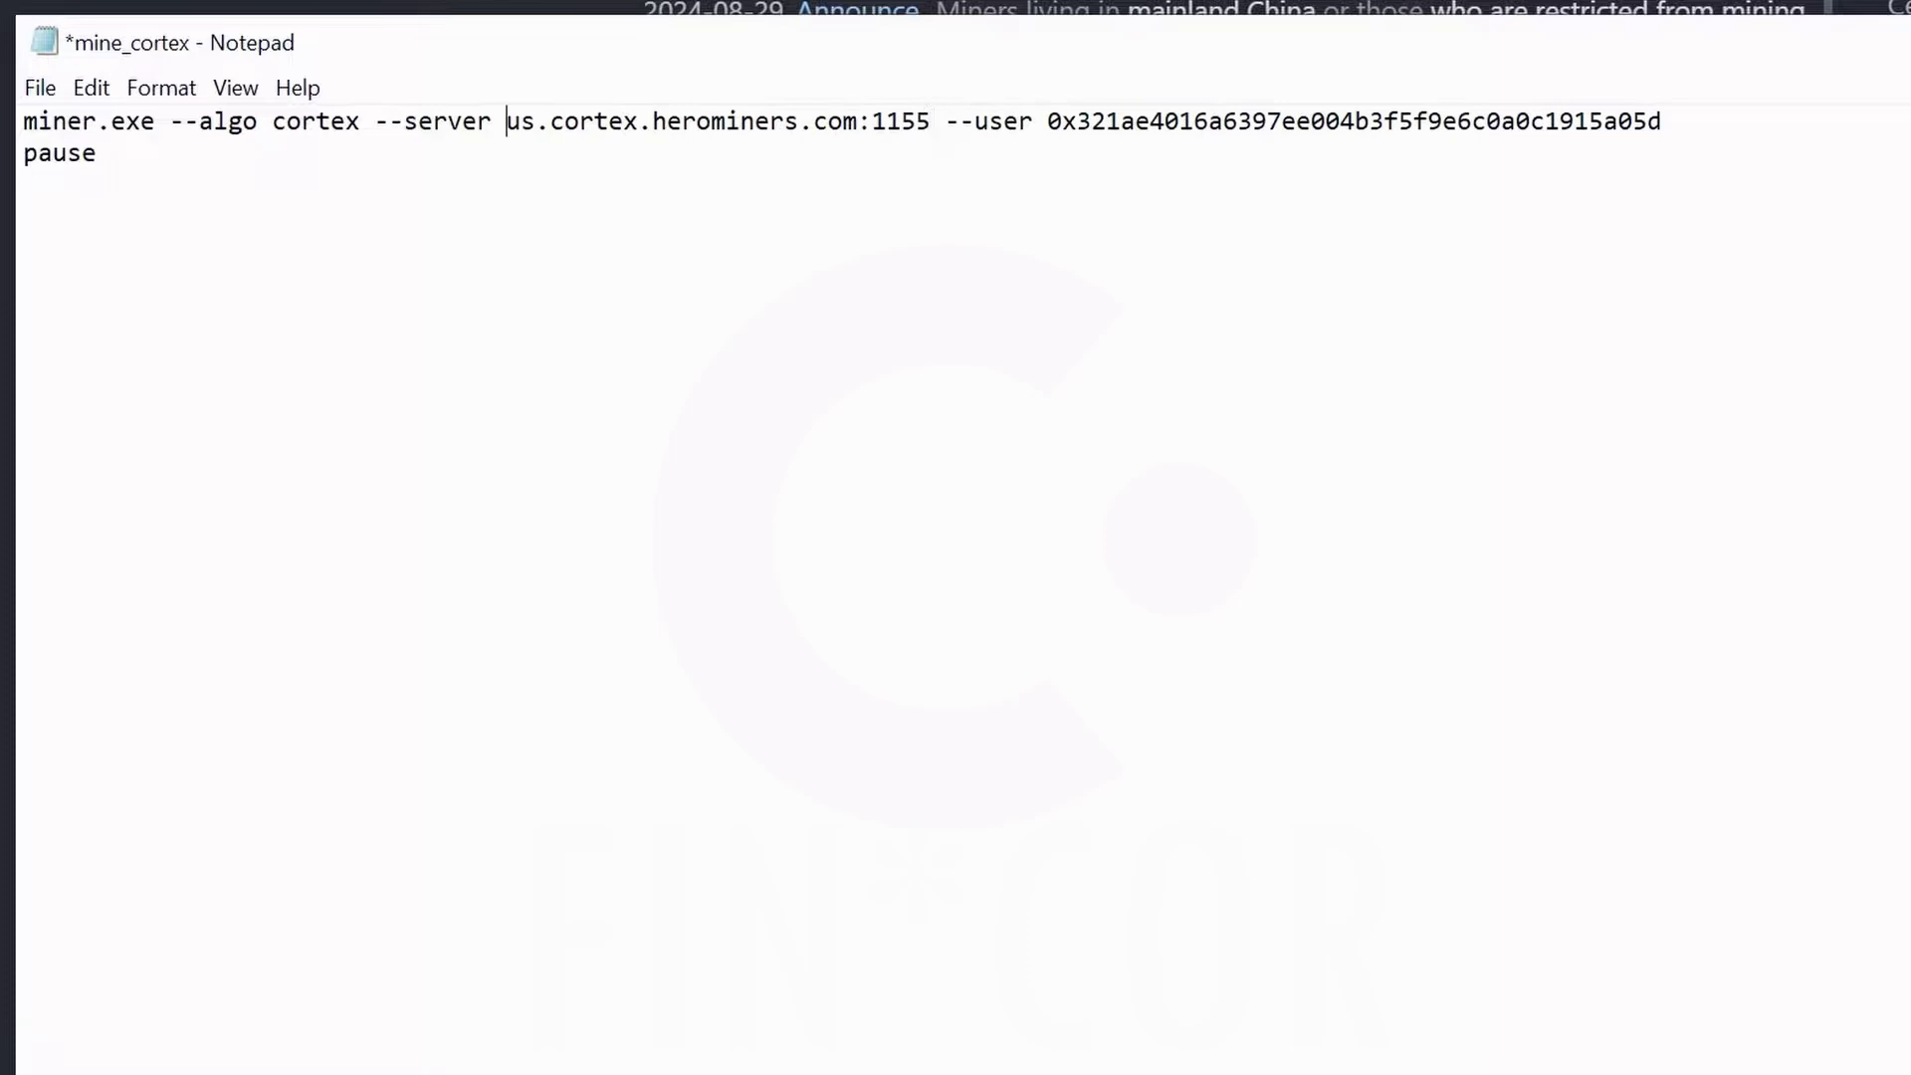
key("BackSpace")
key("BackSpace")
key("BackSpace")
key("BackSpace")
key("BackSpace")
key("BackSpace")
key("BackSpace")
key("BackSpace")
key("BackSpace")
key("BackSpace")
key("BackSpace")
key("BackSpace")
key("BackSpace")
key("BackSpace")
key("BackSpace")
key("BackSpace")
key("BackSpace")
key("BackSpace")
key("BackSpace")
key("BackSpace")
key("BackSpace")
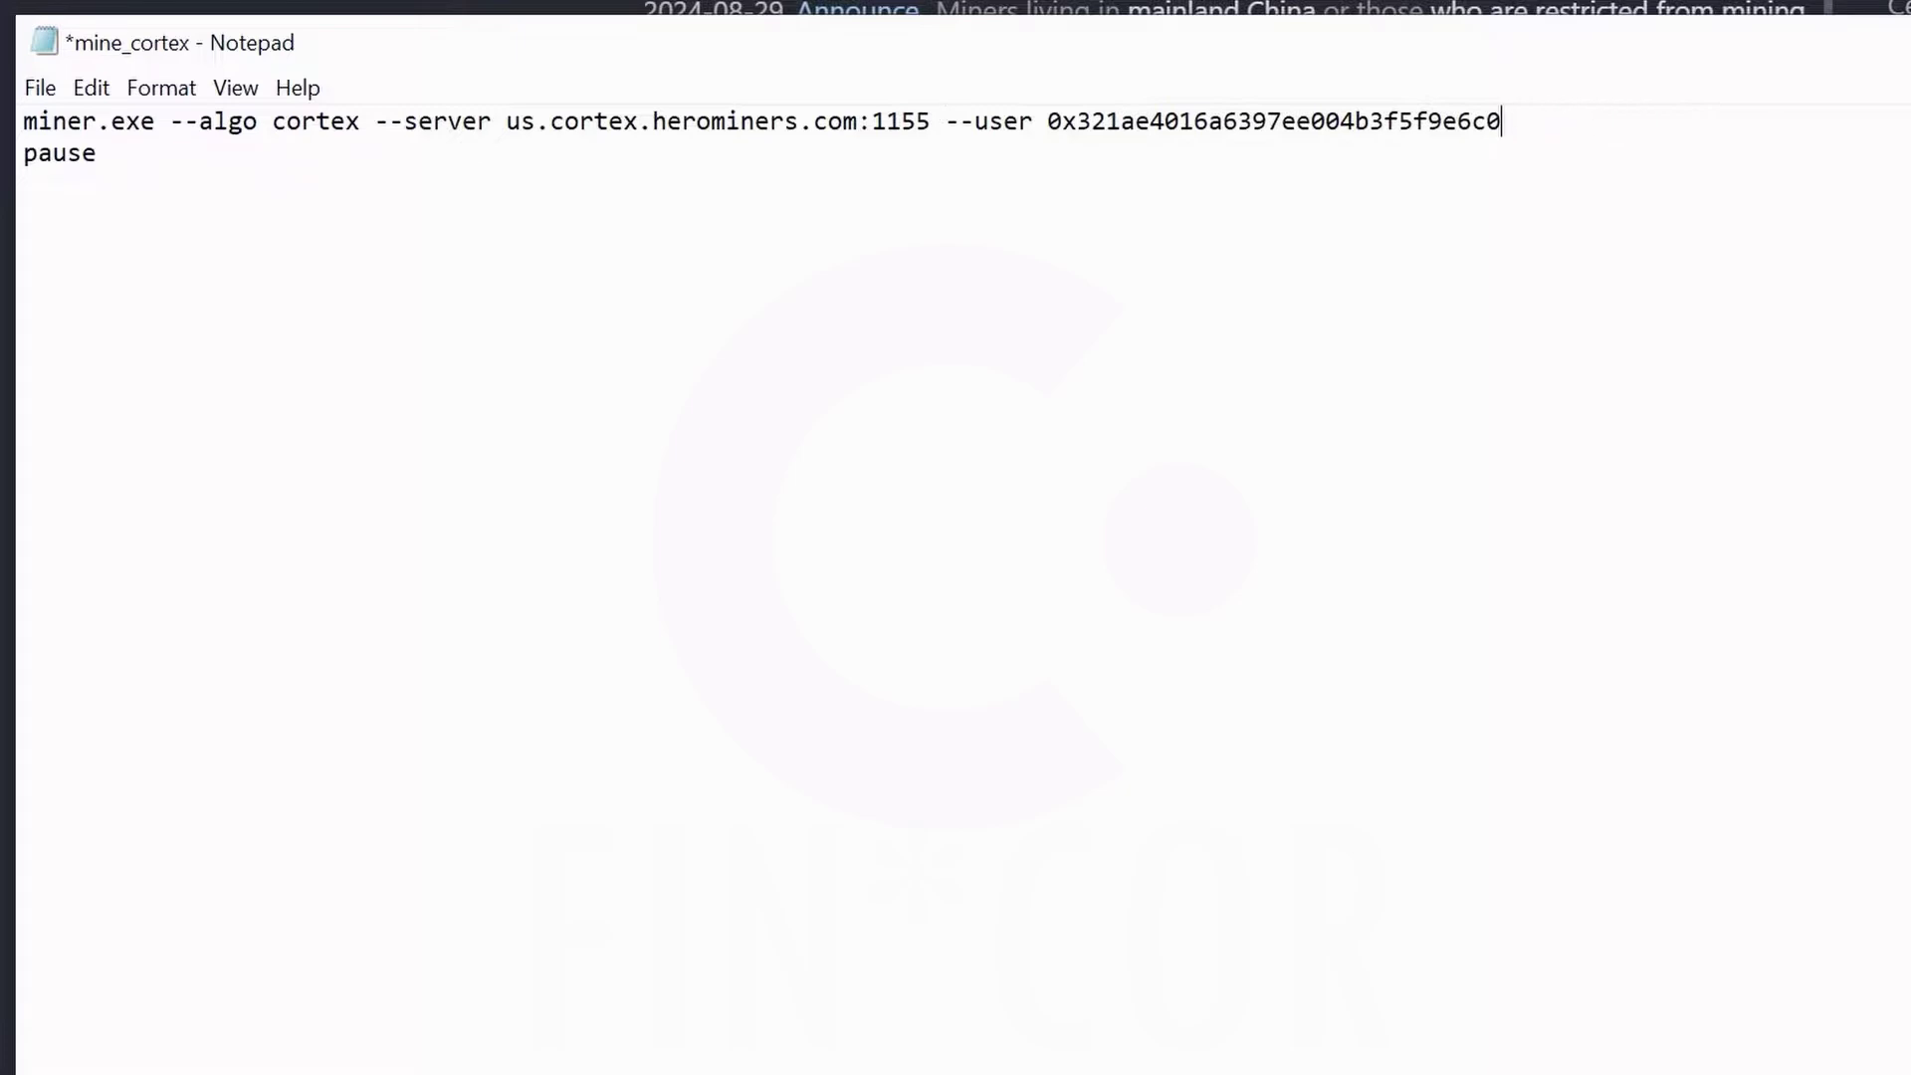
key("BackSpace")
key("BackSpace")
key("BackSpace")
key("BackSpace")
key("BackSpace")
key("BackSpace")
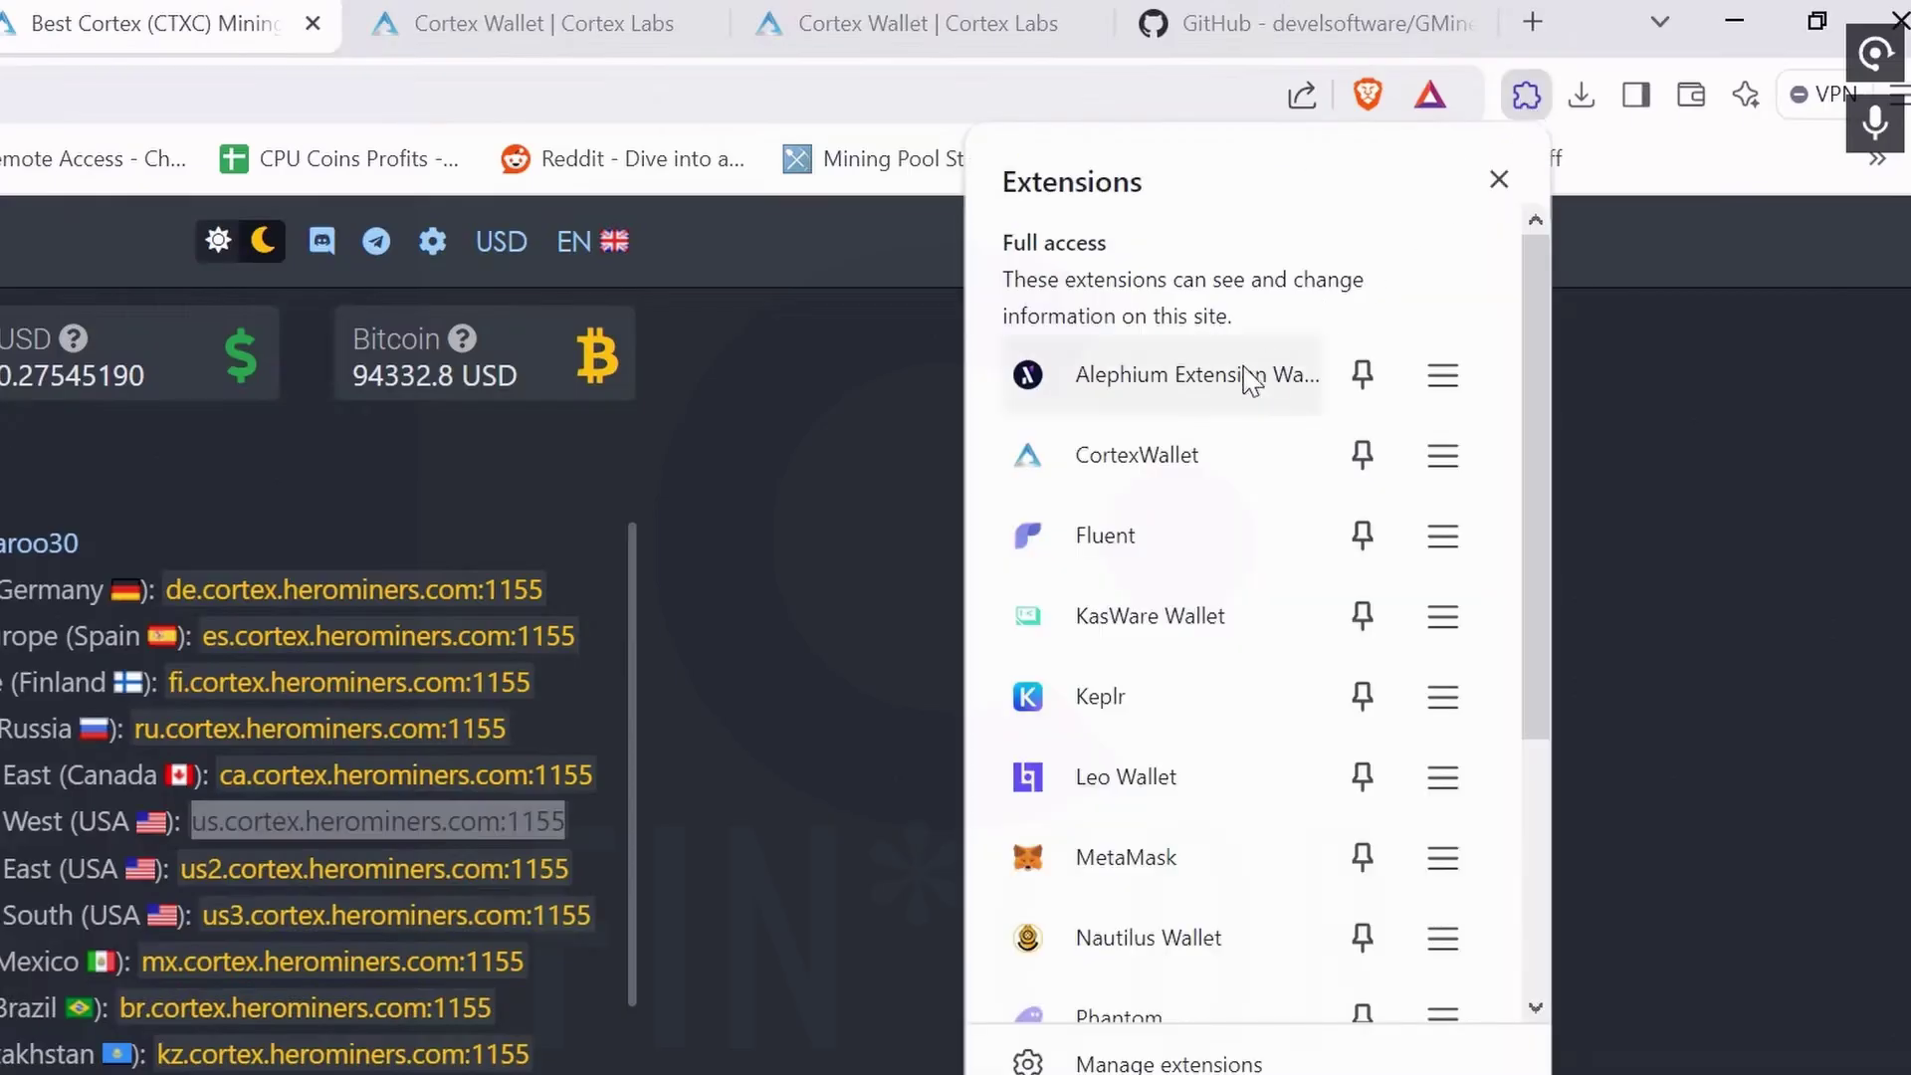
Copy the CortexWallet Account 1 address and place the cursor after --user in Notepad.
left_click(1164, 447)
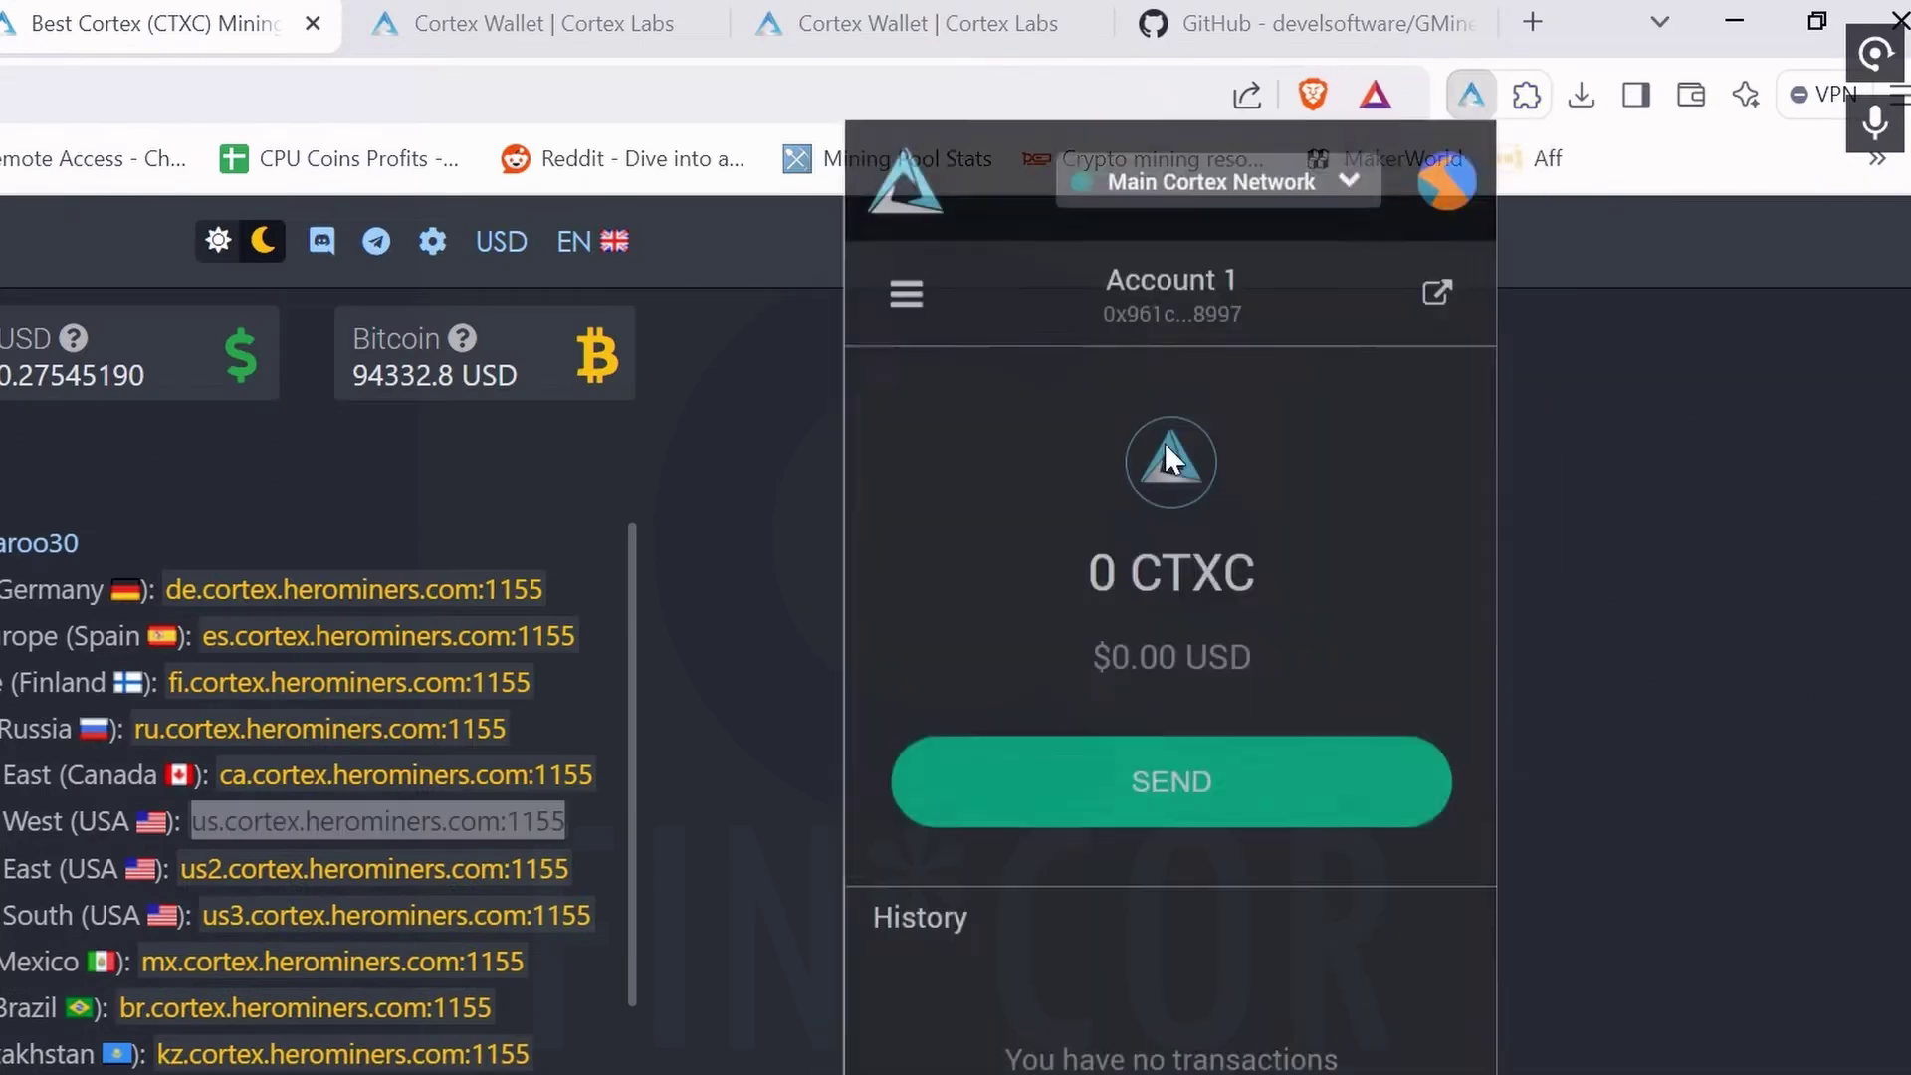
left_click(1192, 304)
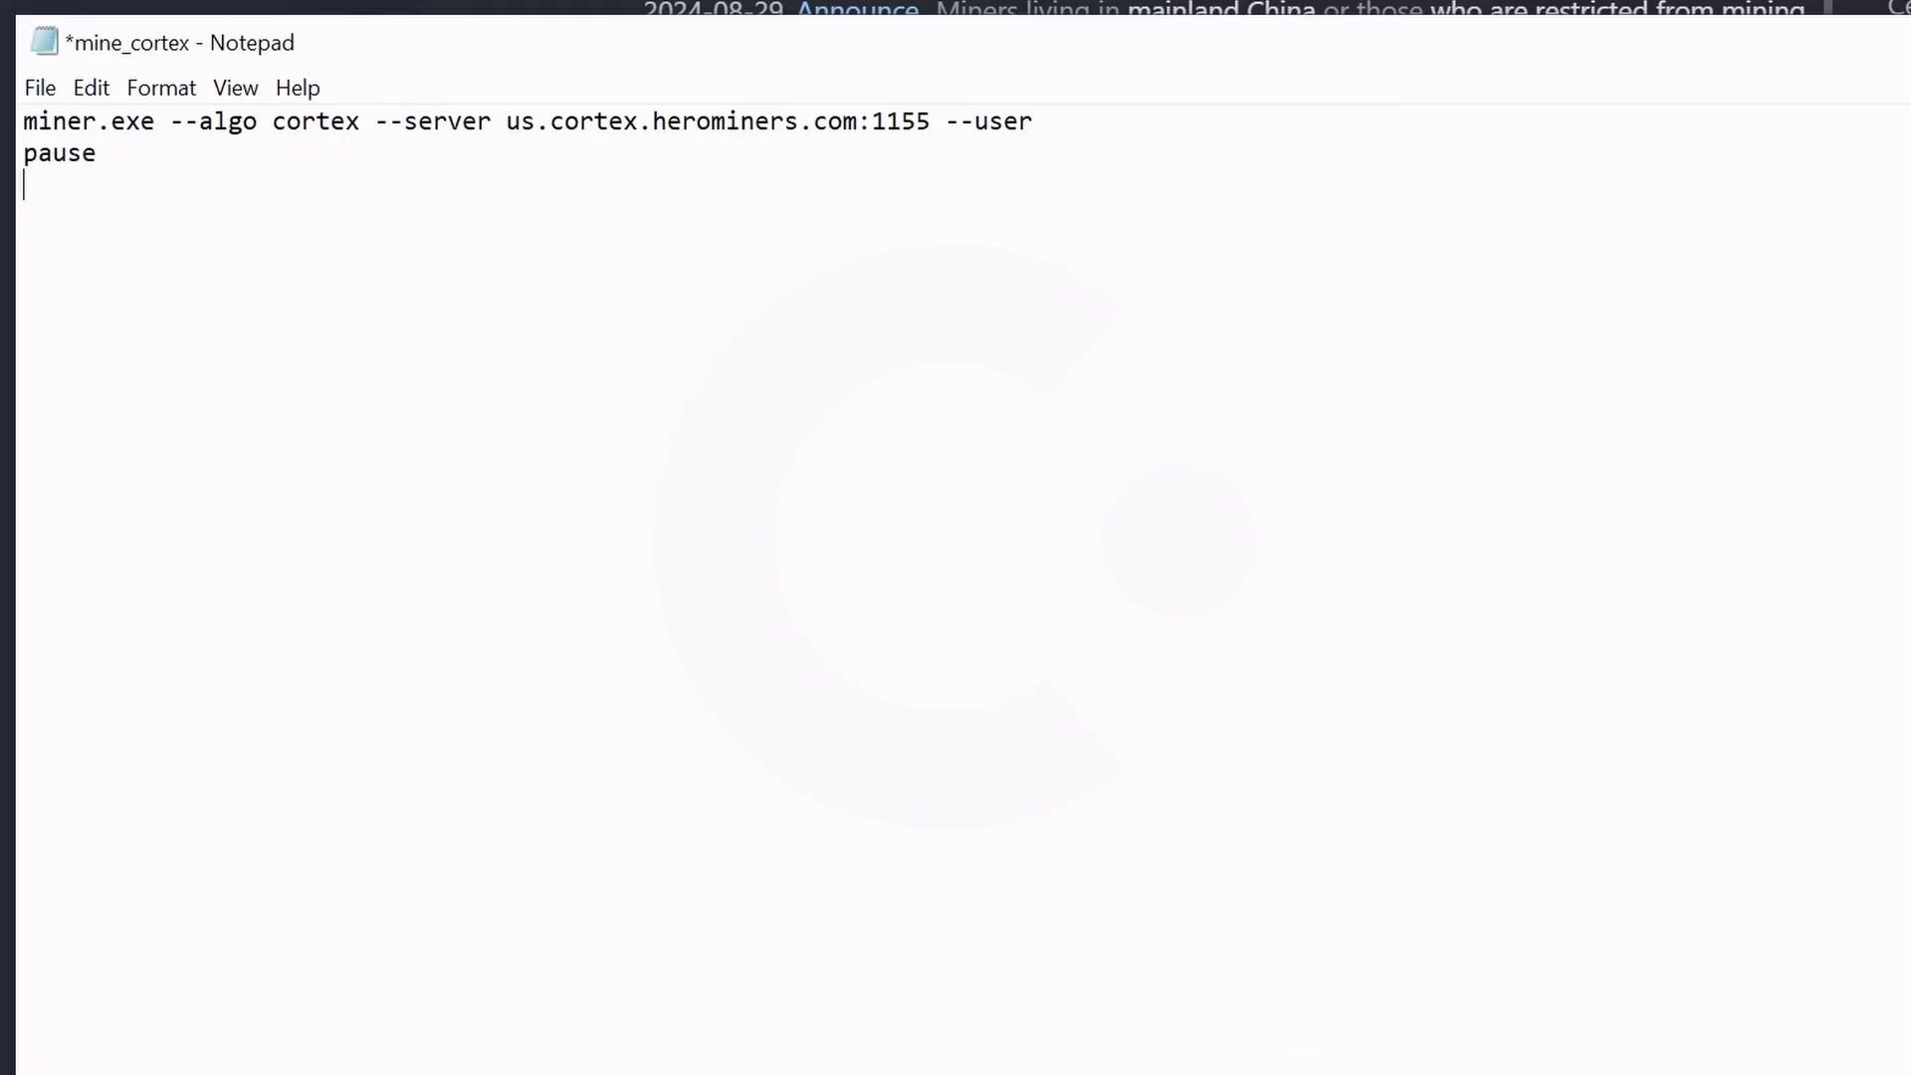
left_click(1048, 120)
Paste the wallet address with worker name .RabidWS after --user and save mine_cortex.
key("ctrl+v")
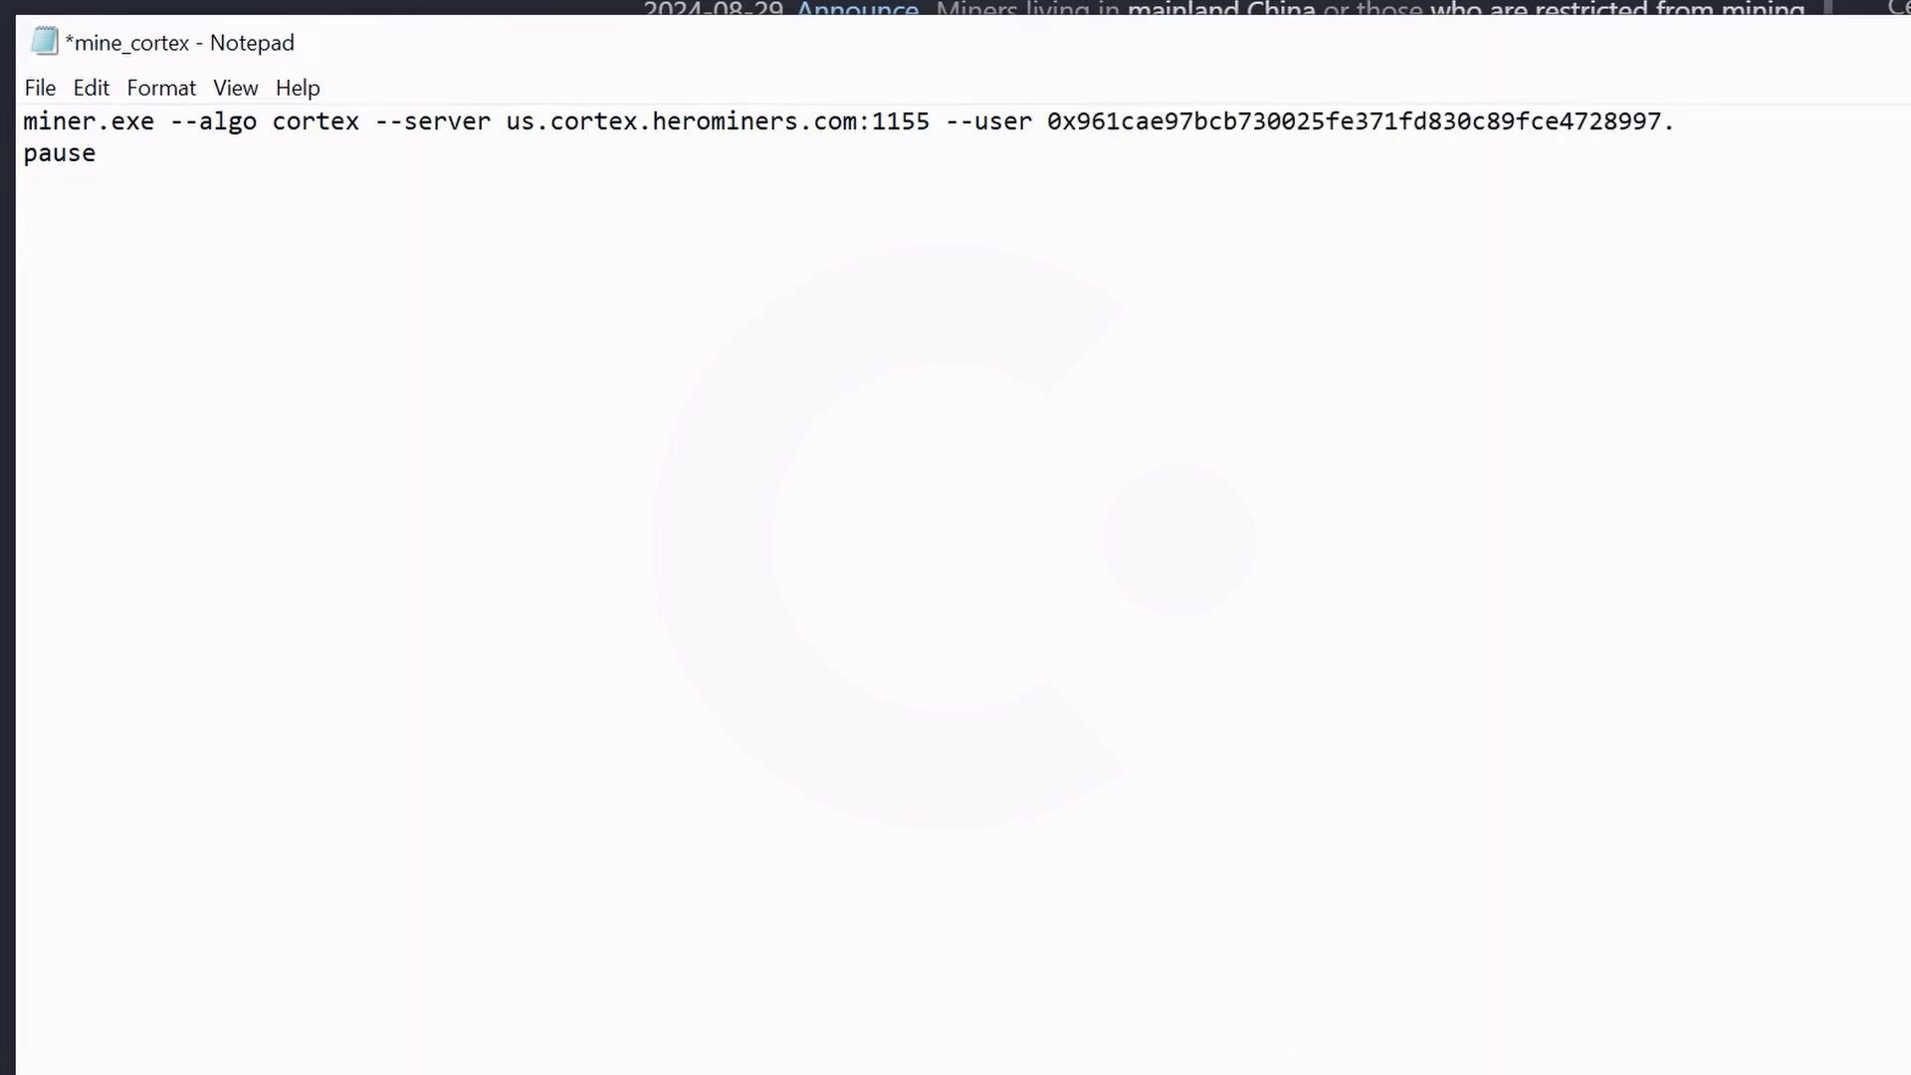
type(".RabidWS")
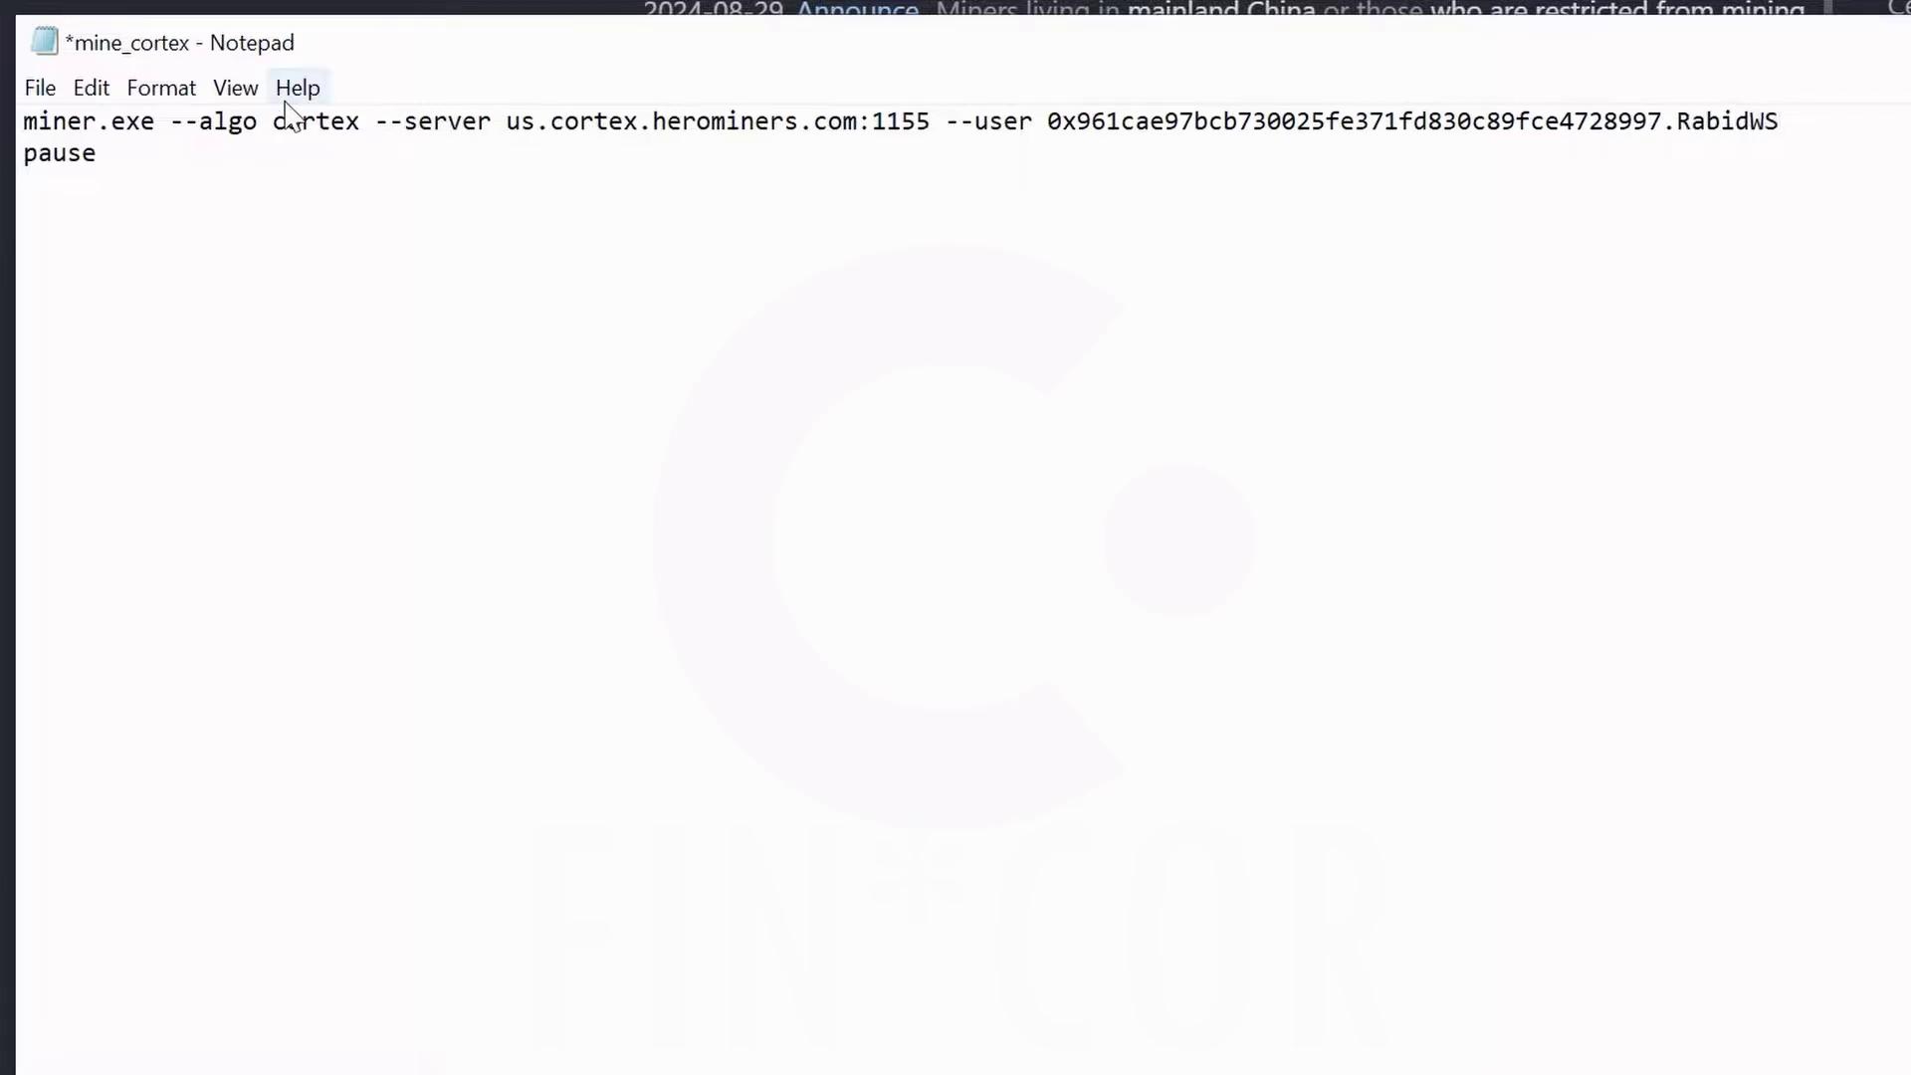
left_click(40, 90)
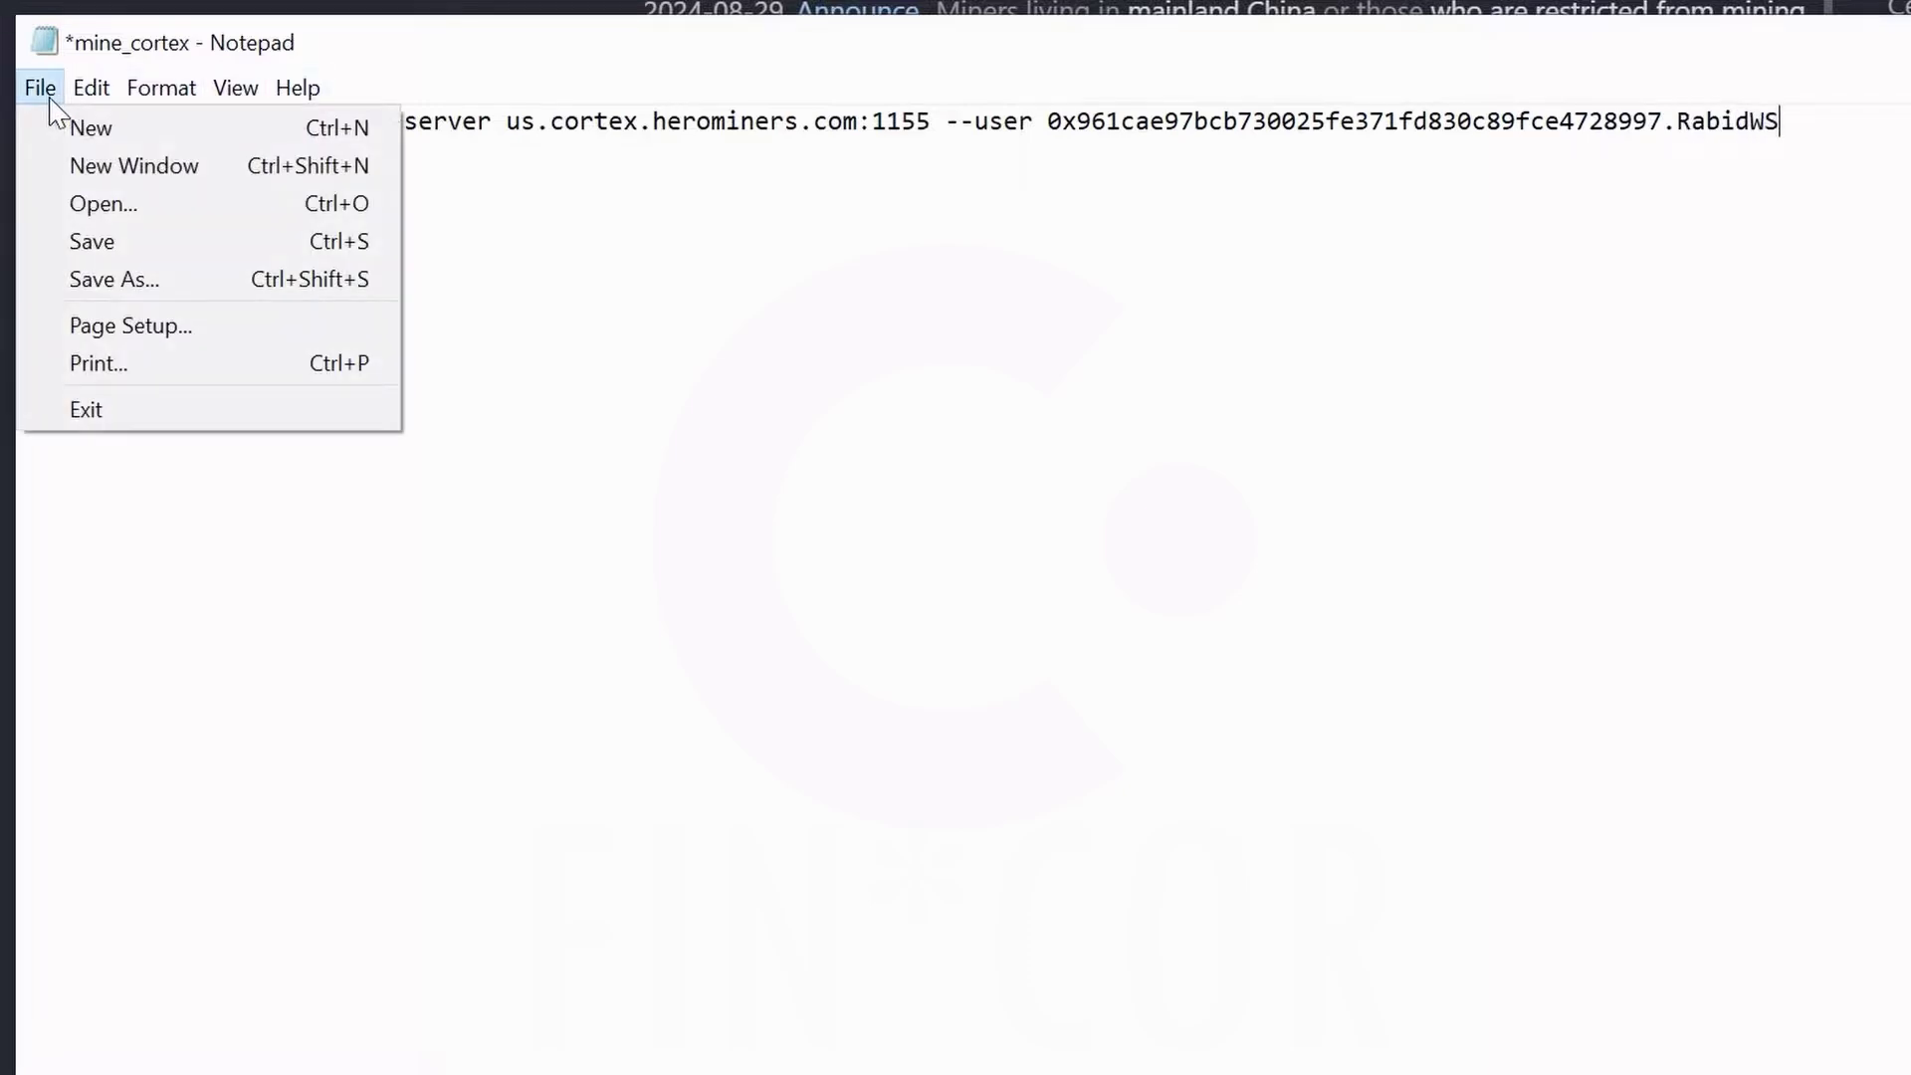
left_click(99, 247)
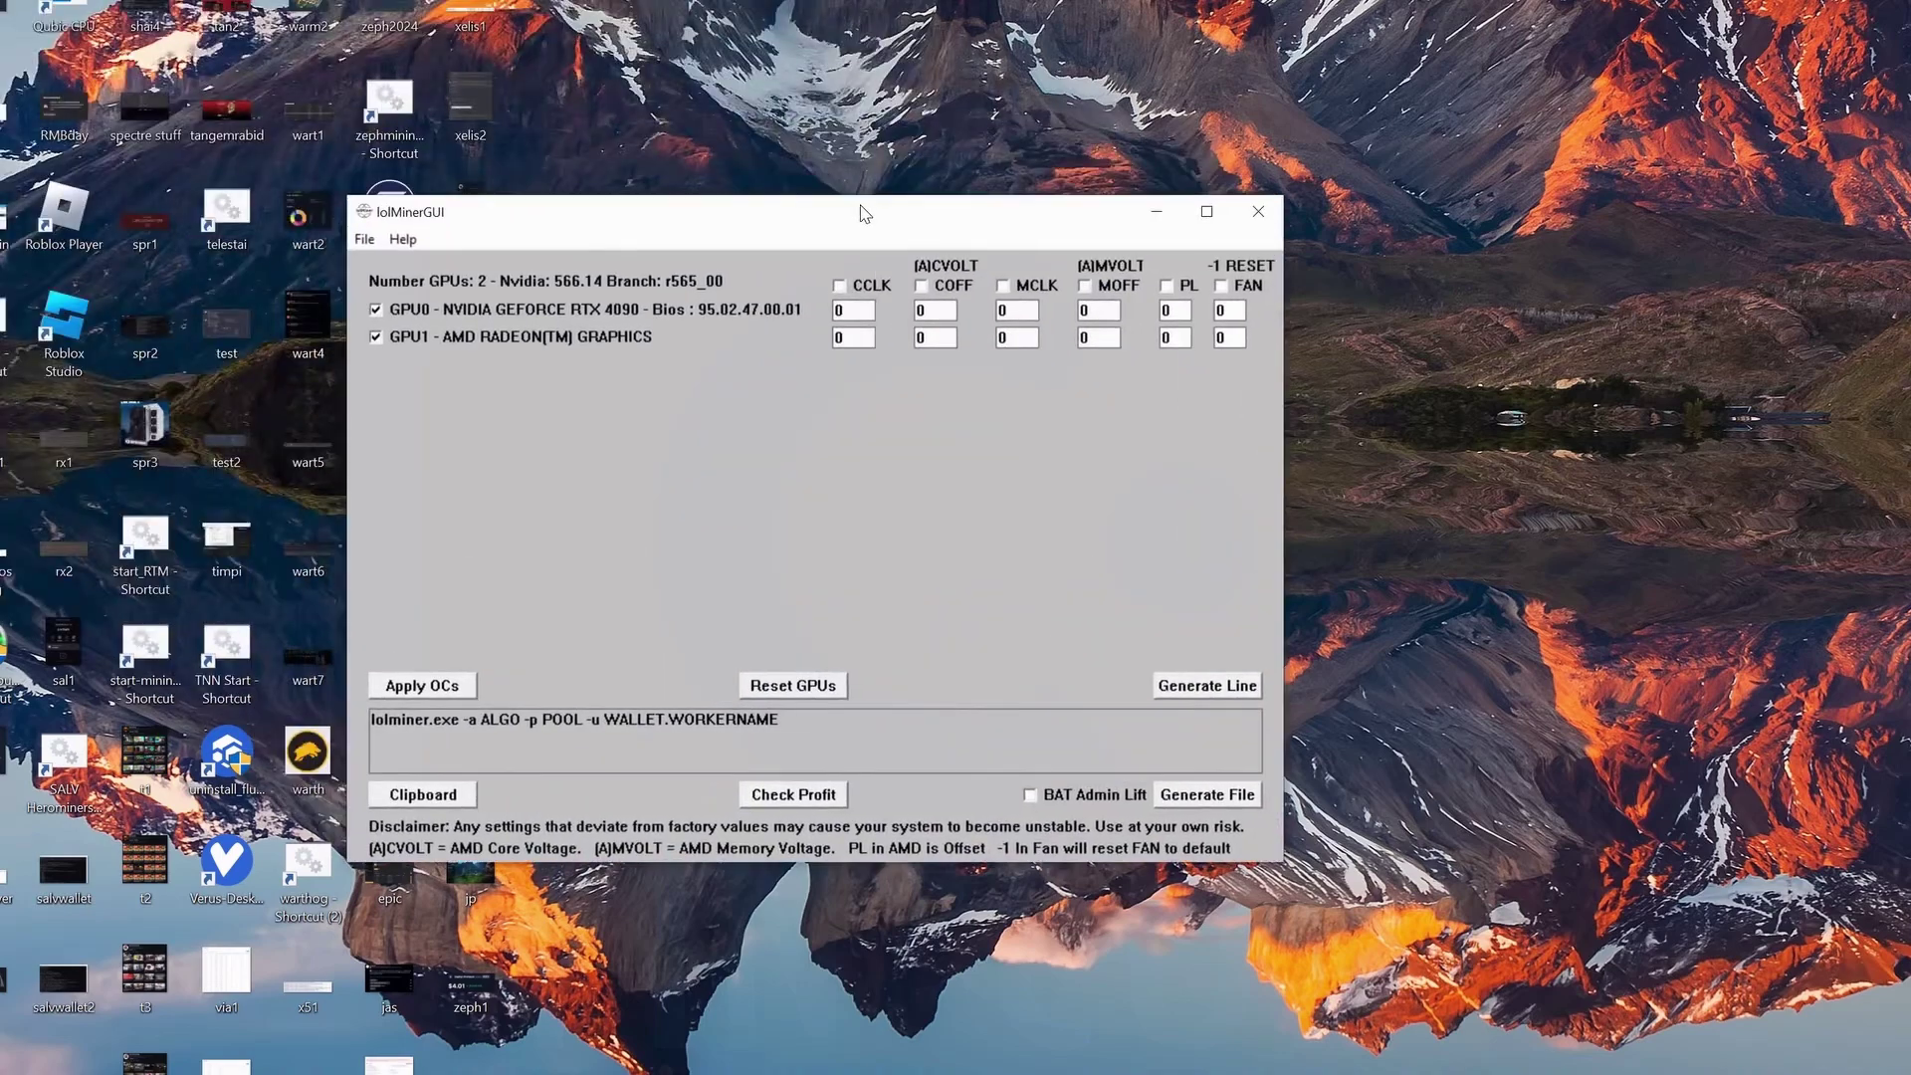
Exclude GPU1 and give GPU0 a 2400 core clock and 300 core offset.
left_click(375, 337)
left_click(375, 338)
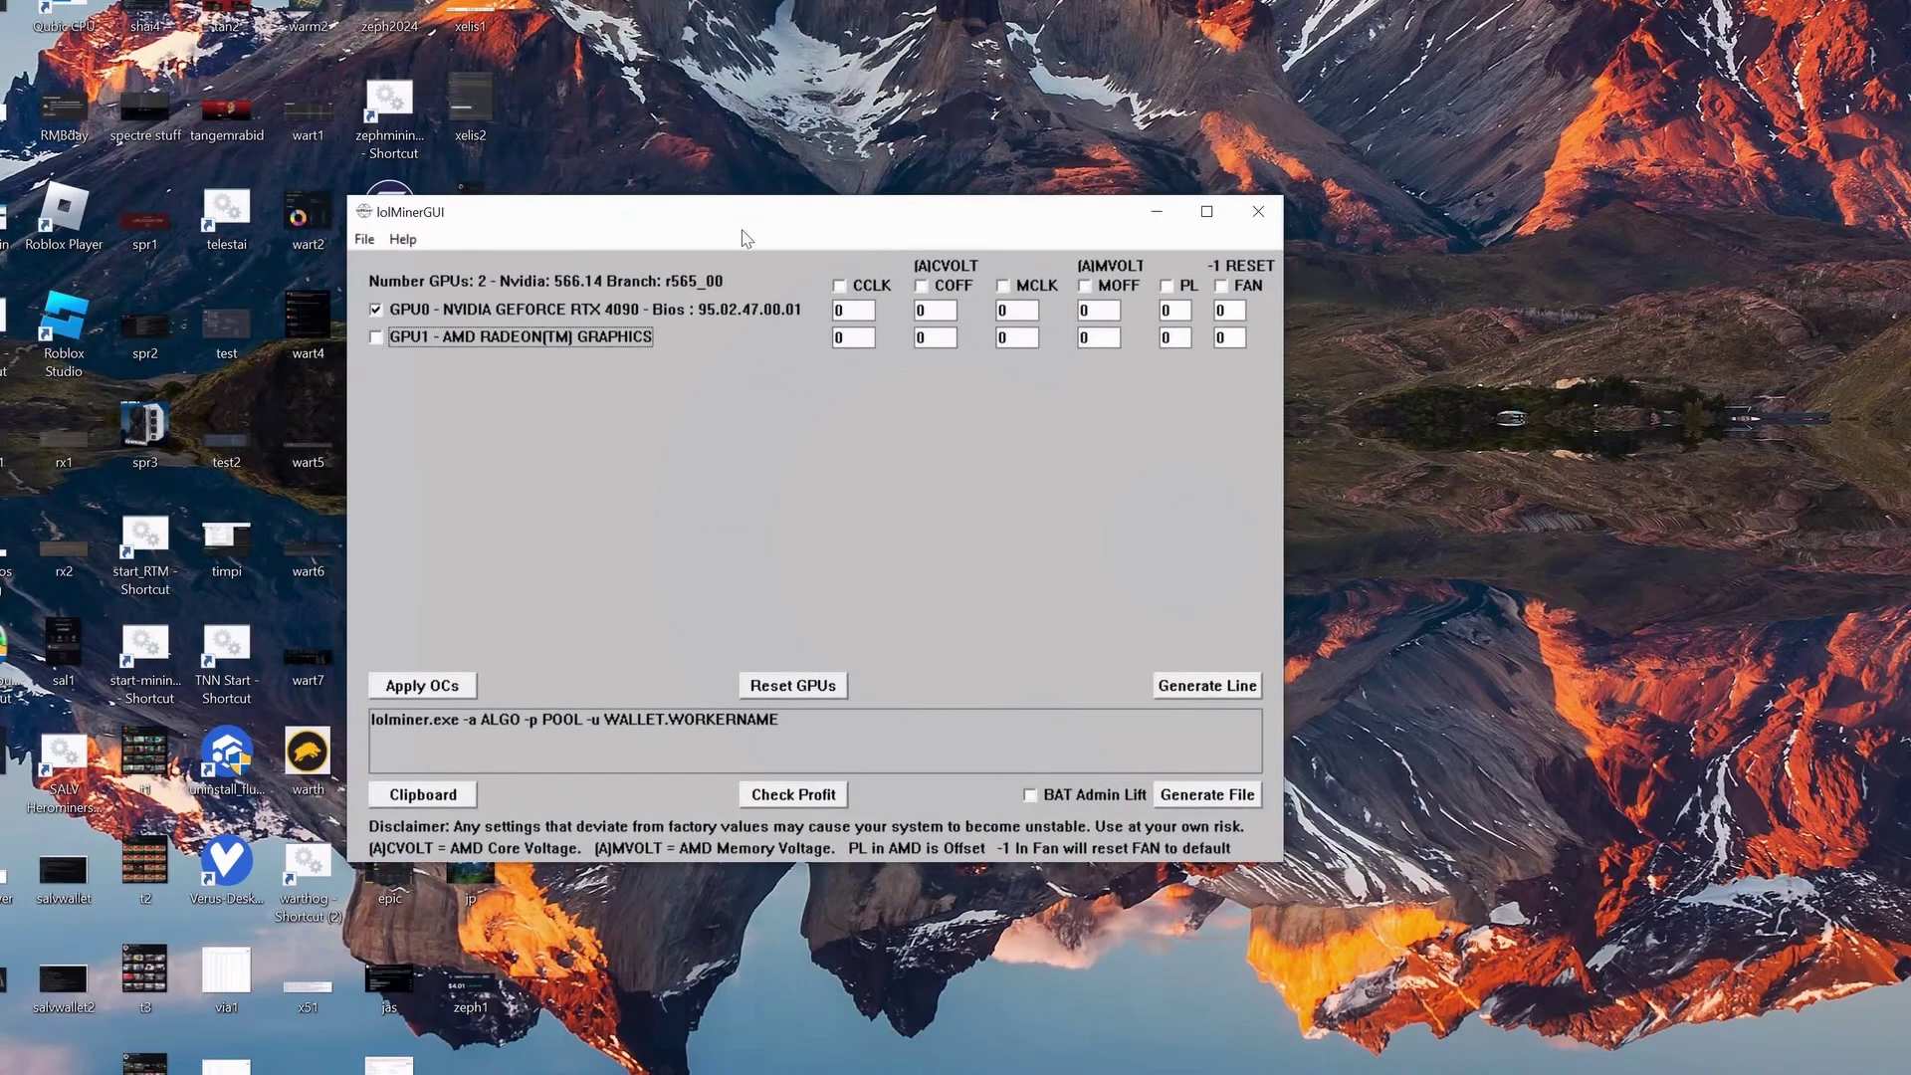
left_click(839, 285)
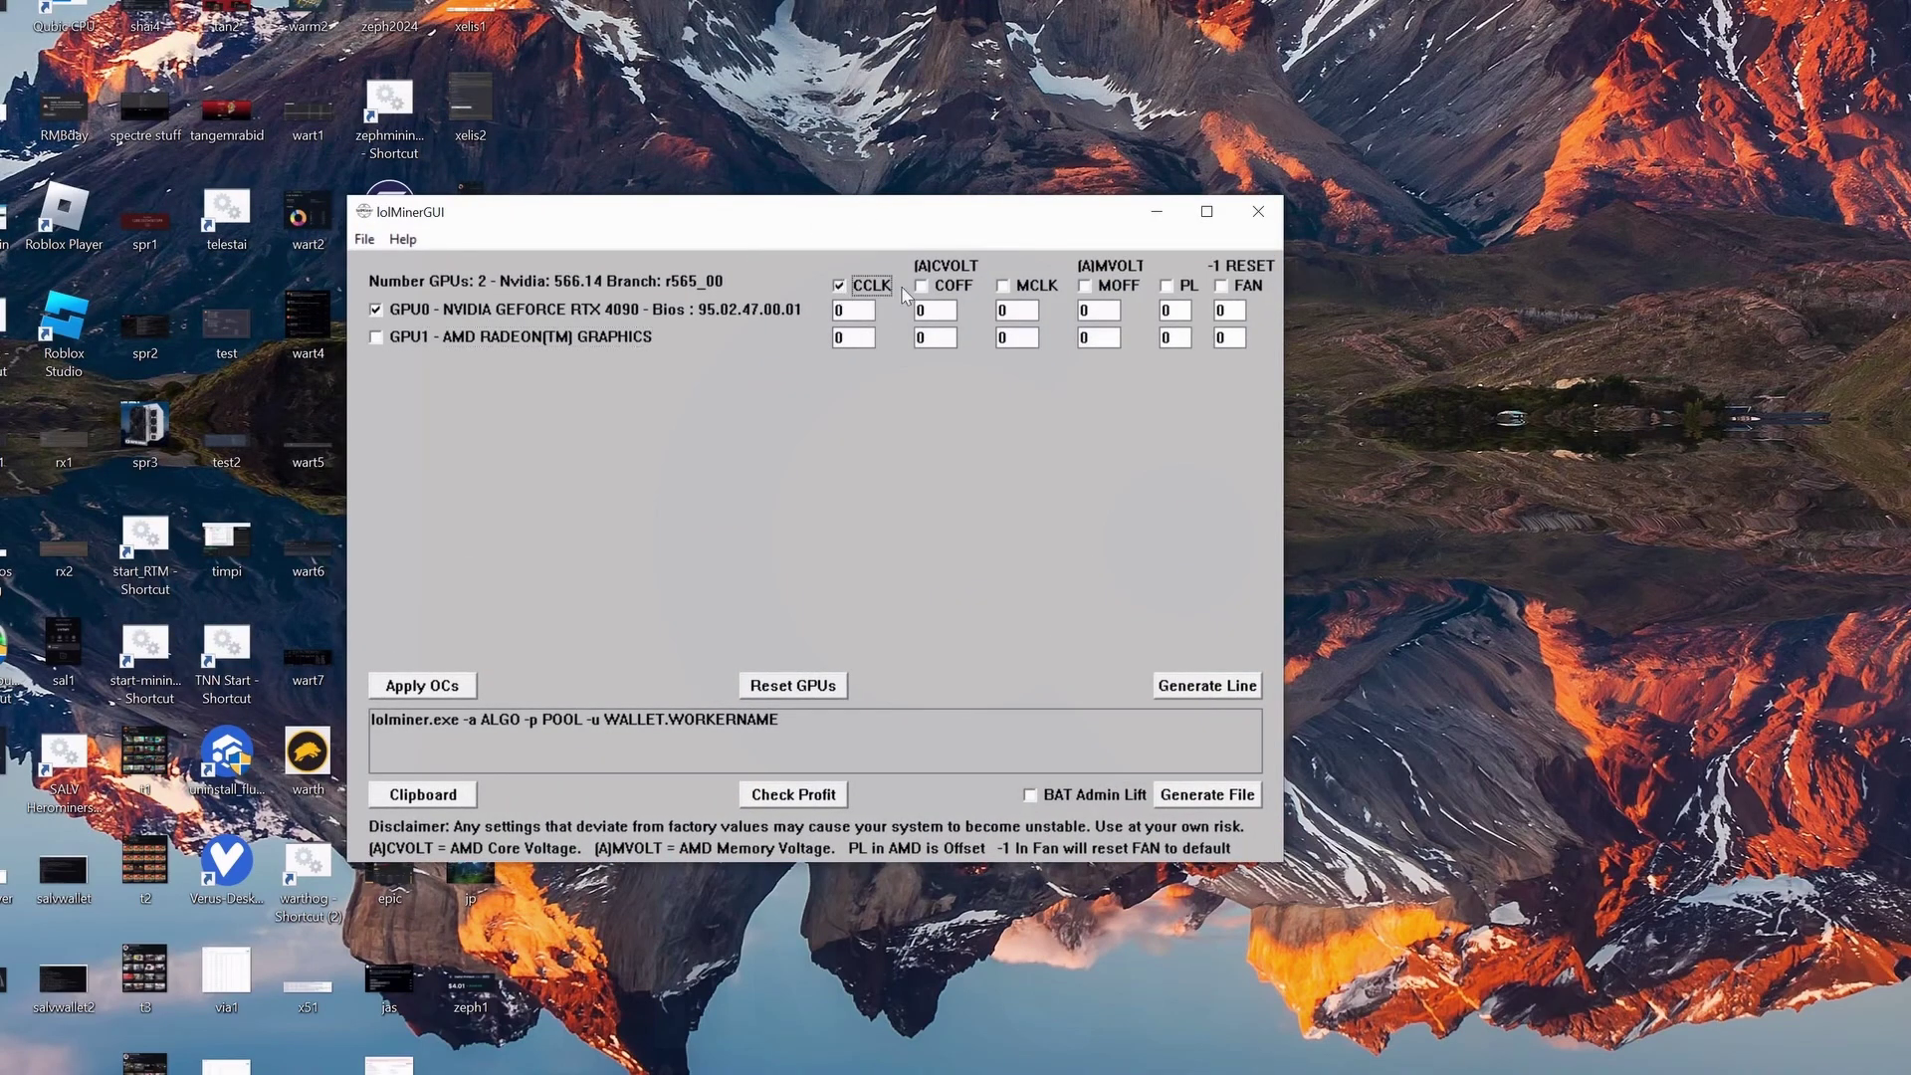
left_click(922, 286)
left_click(853, 311)
key("BackSpace")
type("2400")
key("BackSpace")
type("300")
Apply the GPU0 overclock, confirm it, and minimize Afterburner and lolMinerGUI.
left_click(423, 685)
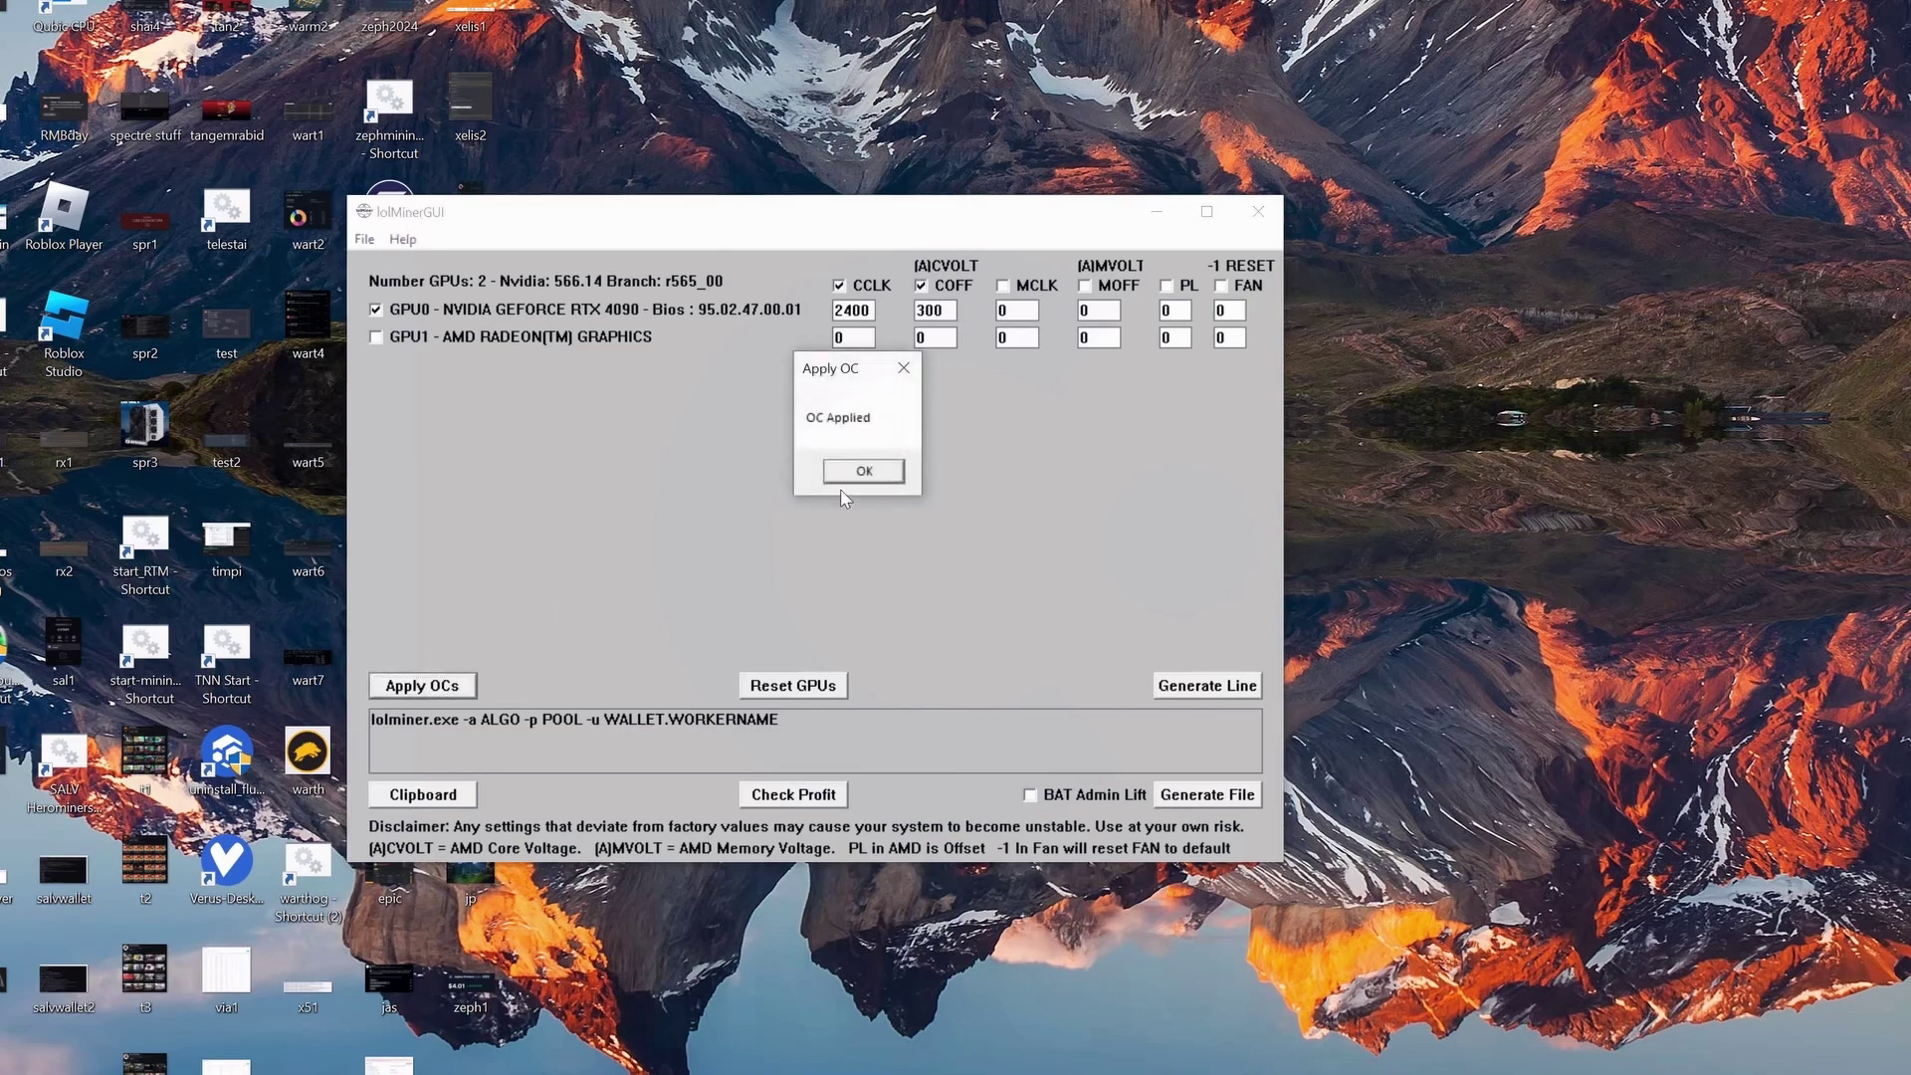
left_click(874, 474)
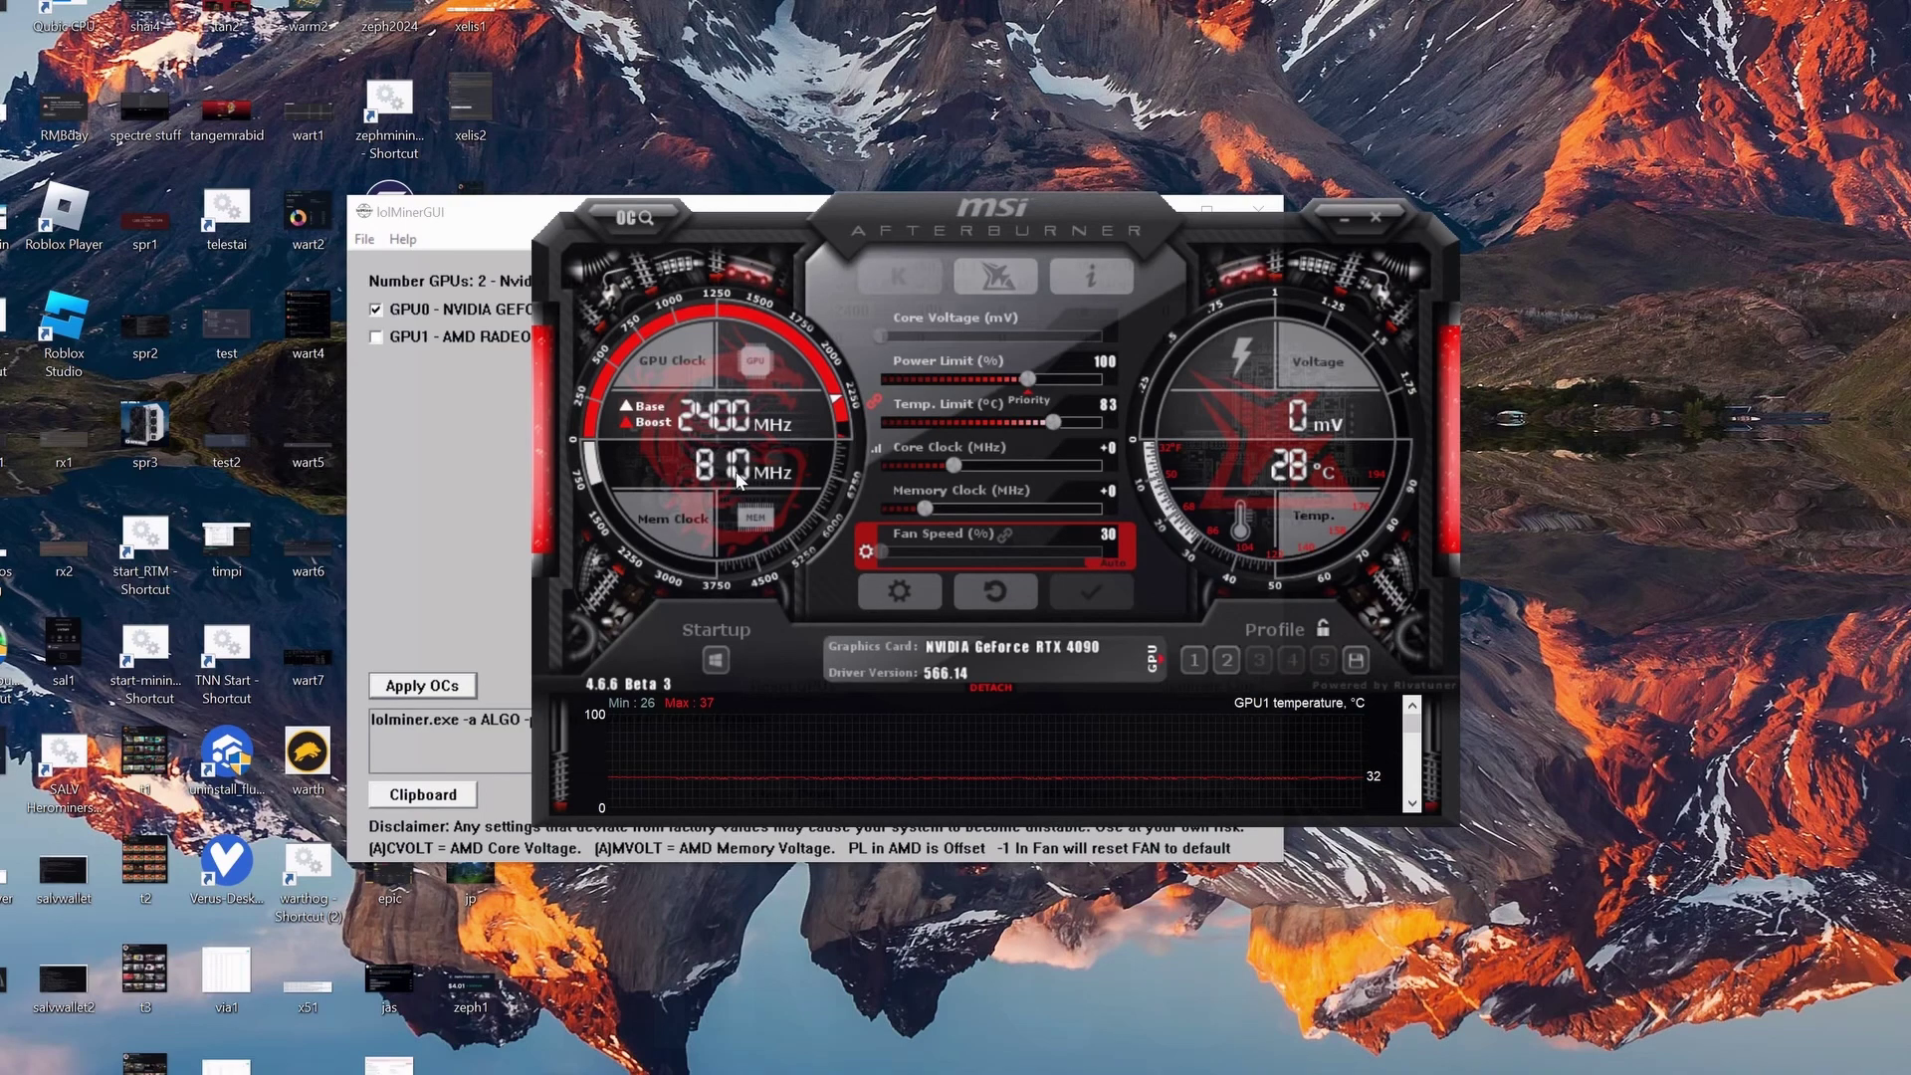
left_click(1344, 218)
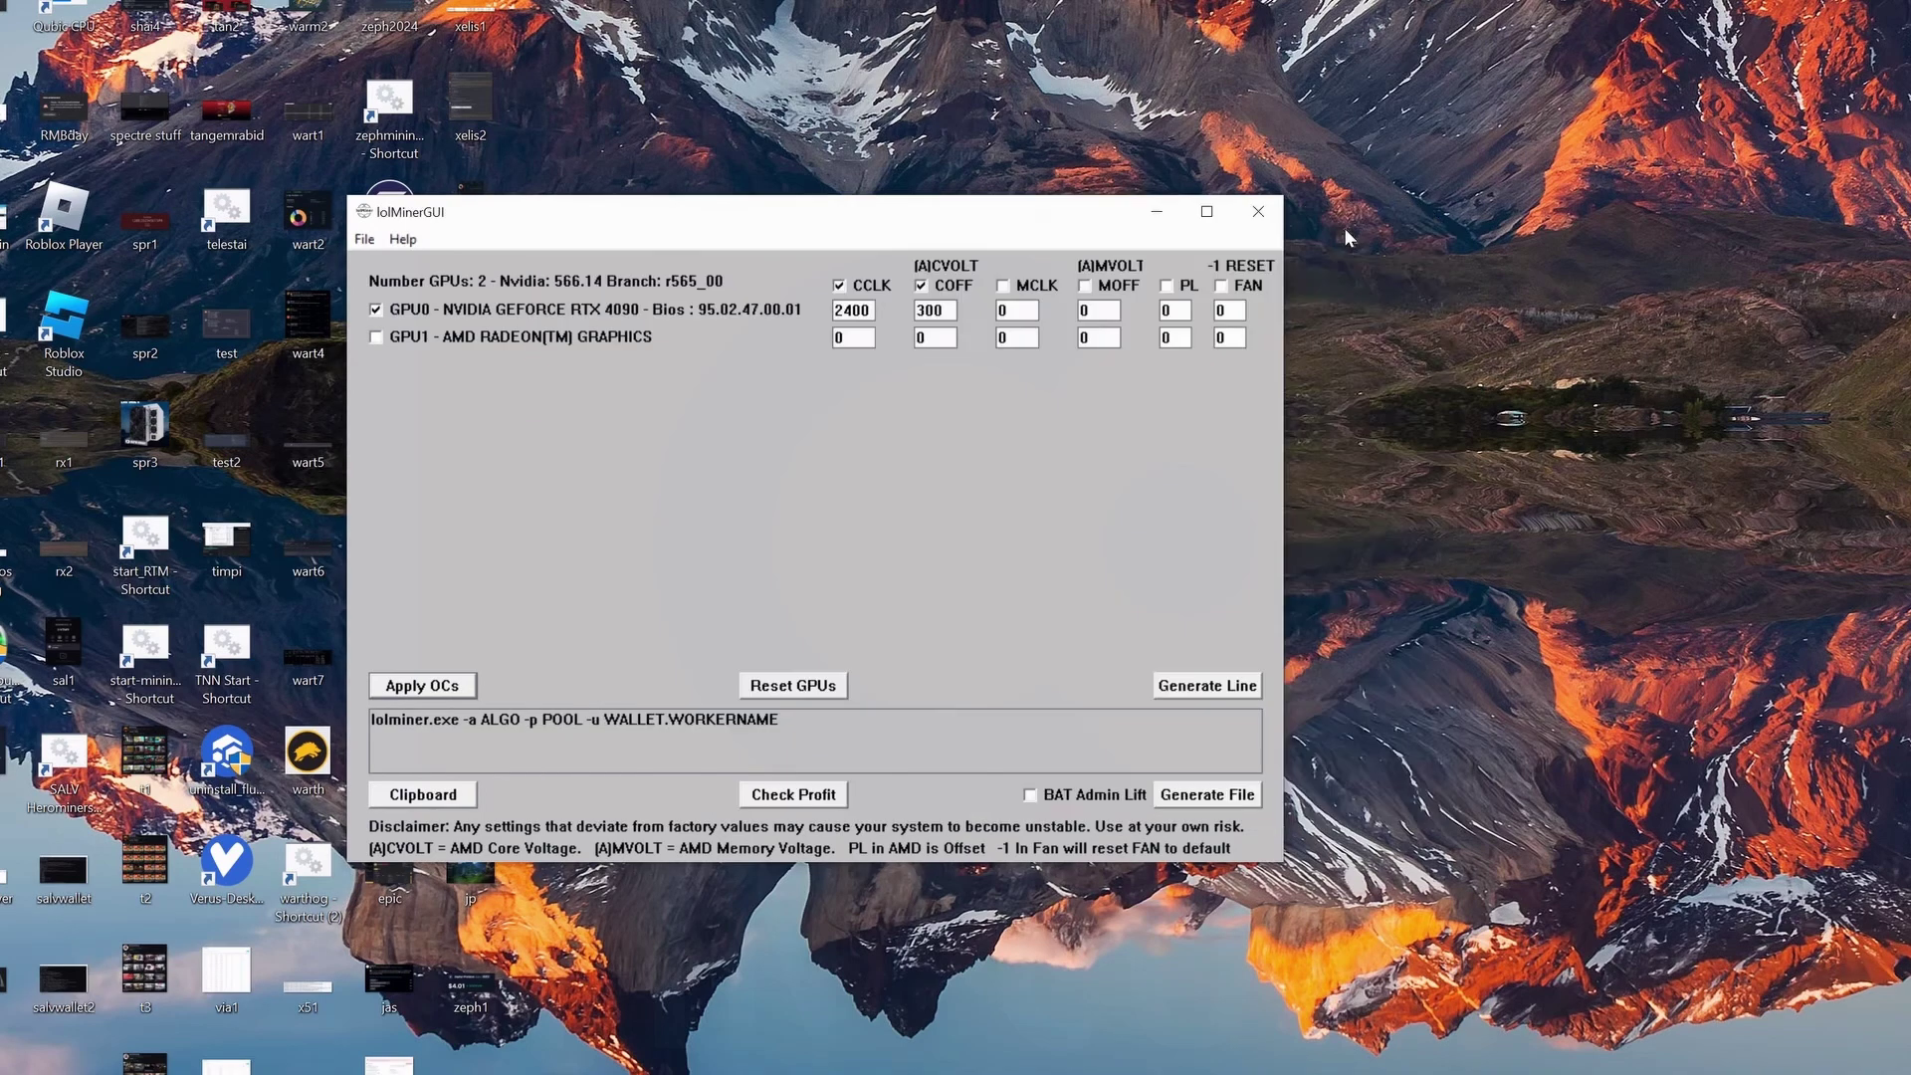
left_click(1156, 221)
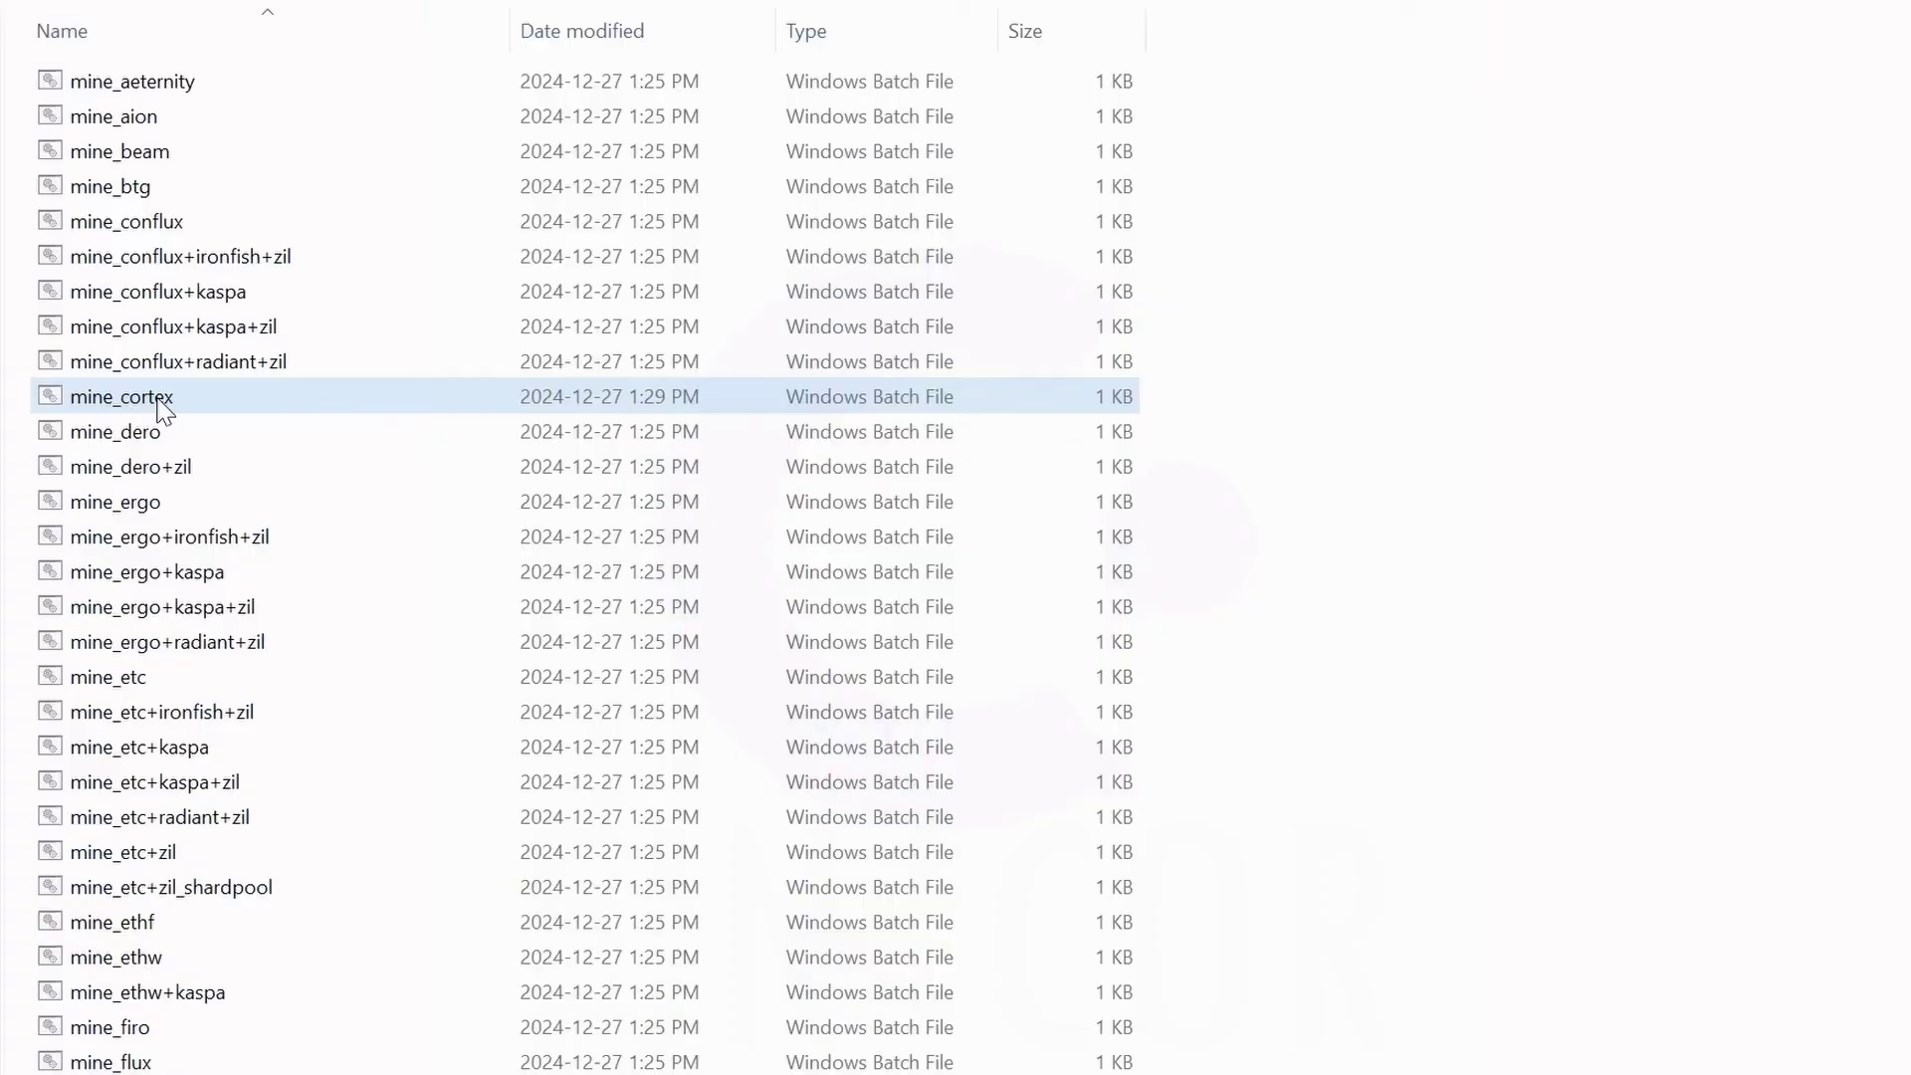
Launch the mine_cortex batch file to start GMiner mining Cortex.
double_click(110, 400)
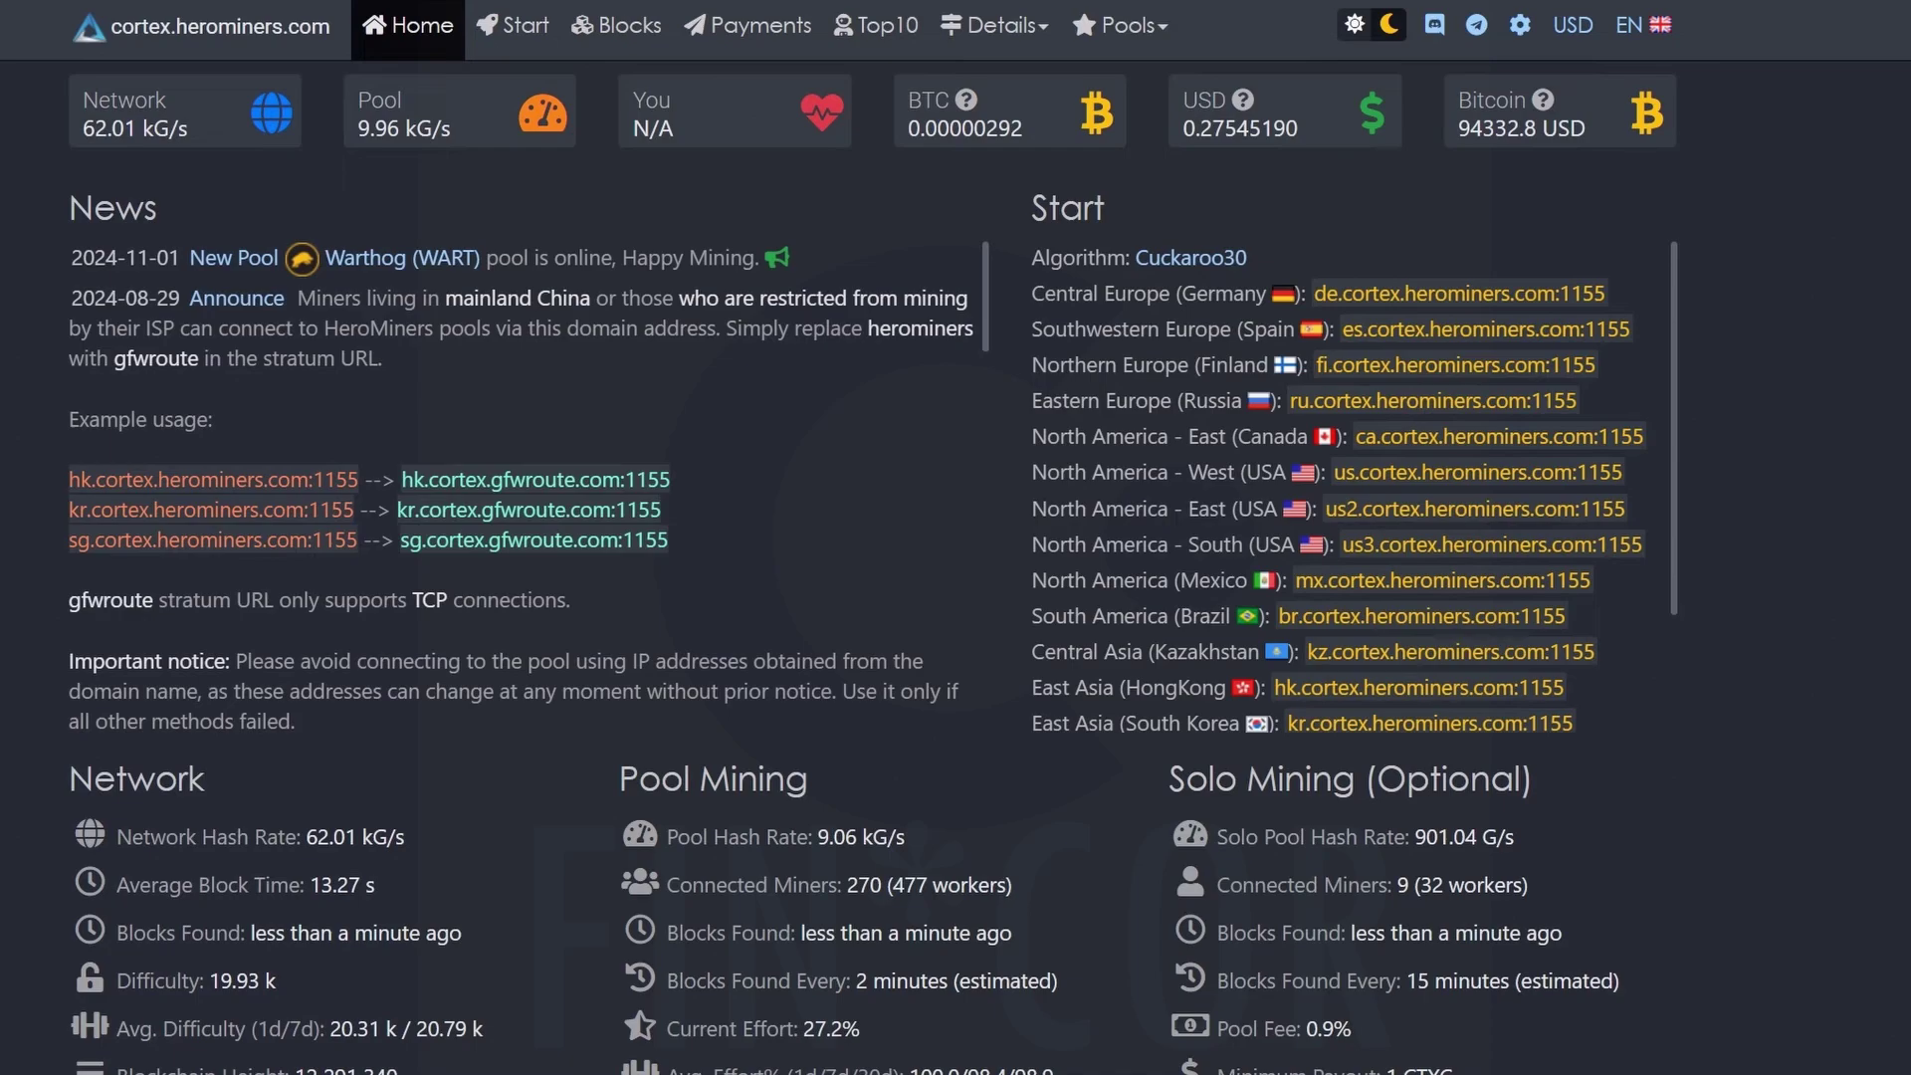
Look up the wallet on HeroMiners and view the Workers table showing 0.56 G/s, 4 shares.
scroll(263, 931, "down", 15)
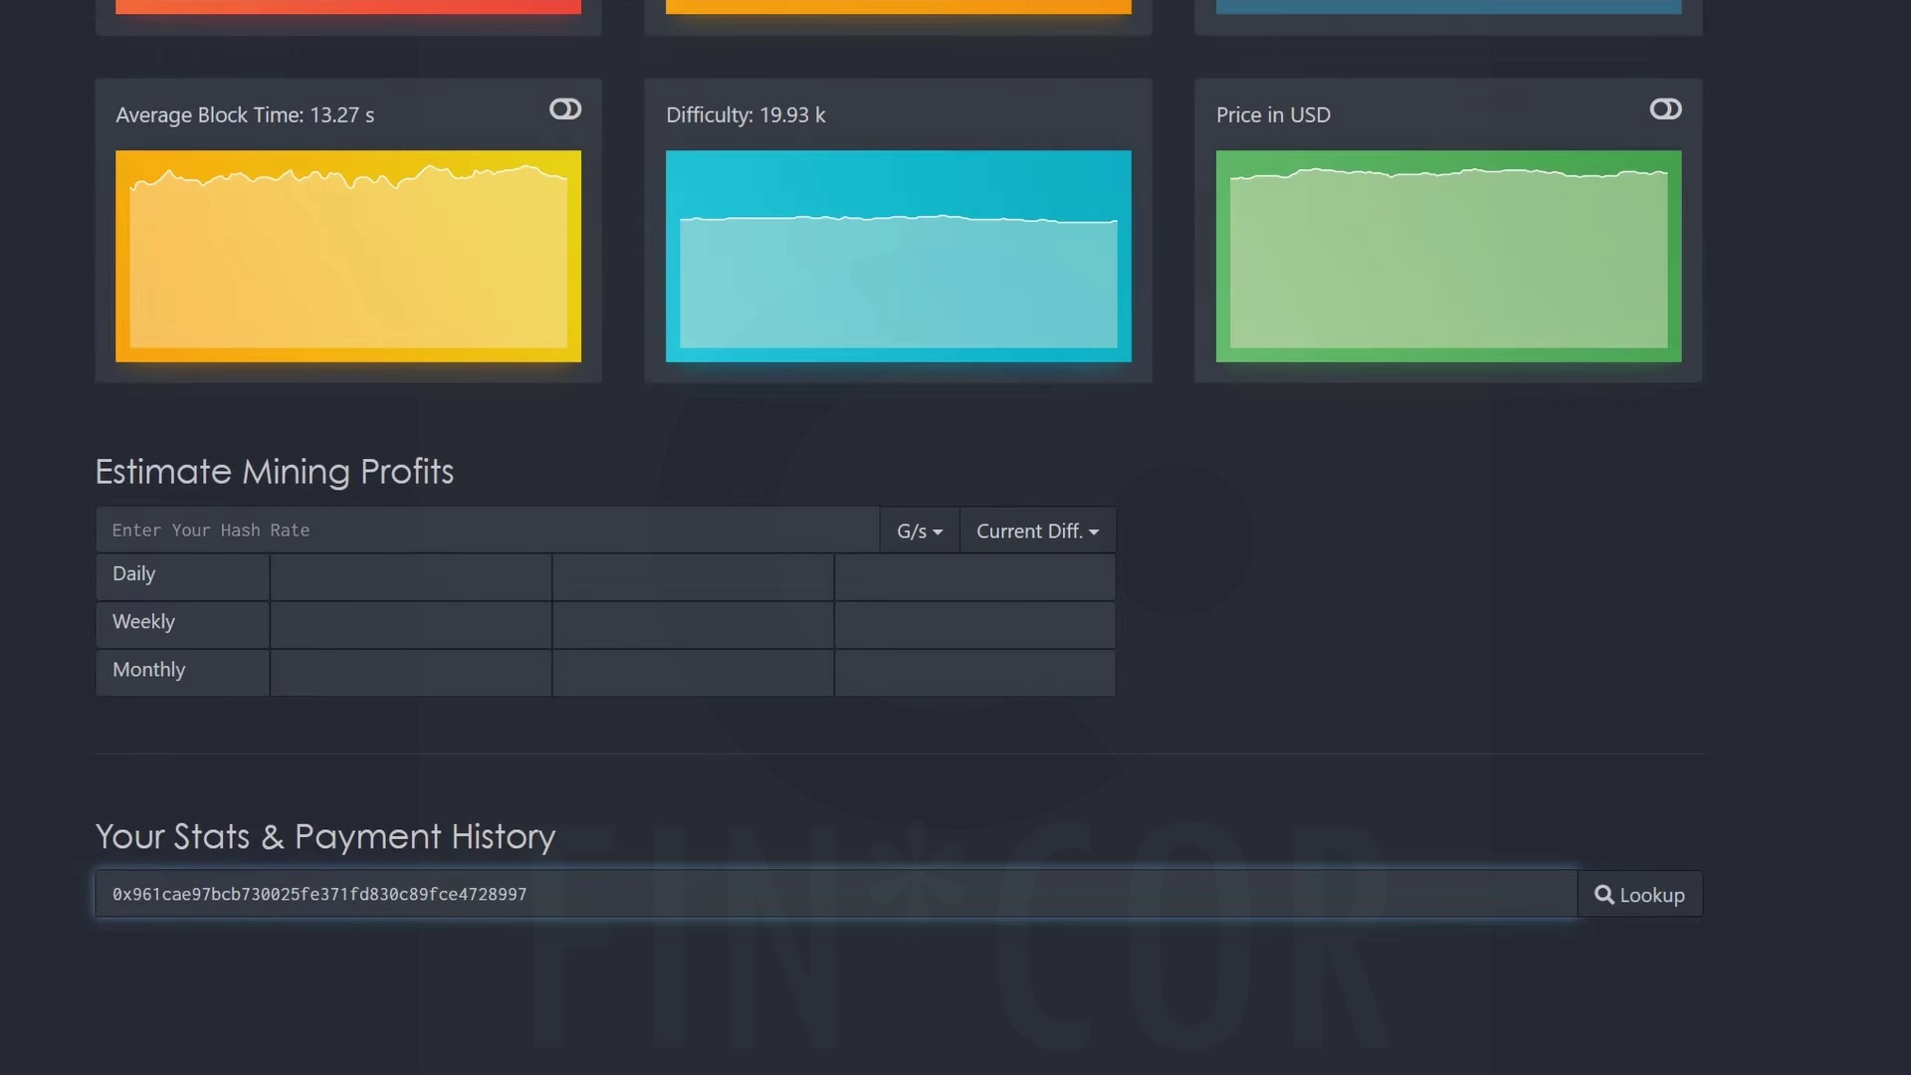
left_click(1634, 901)
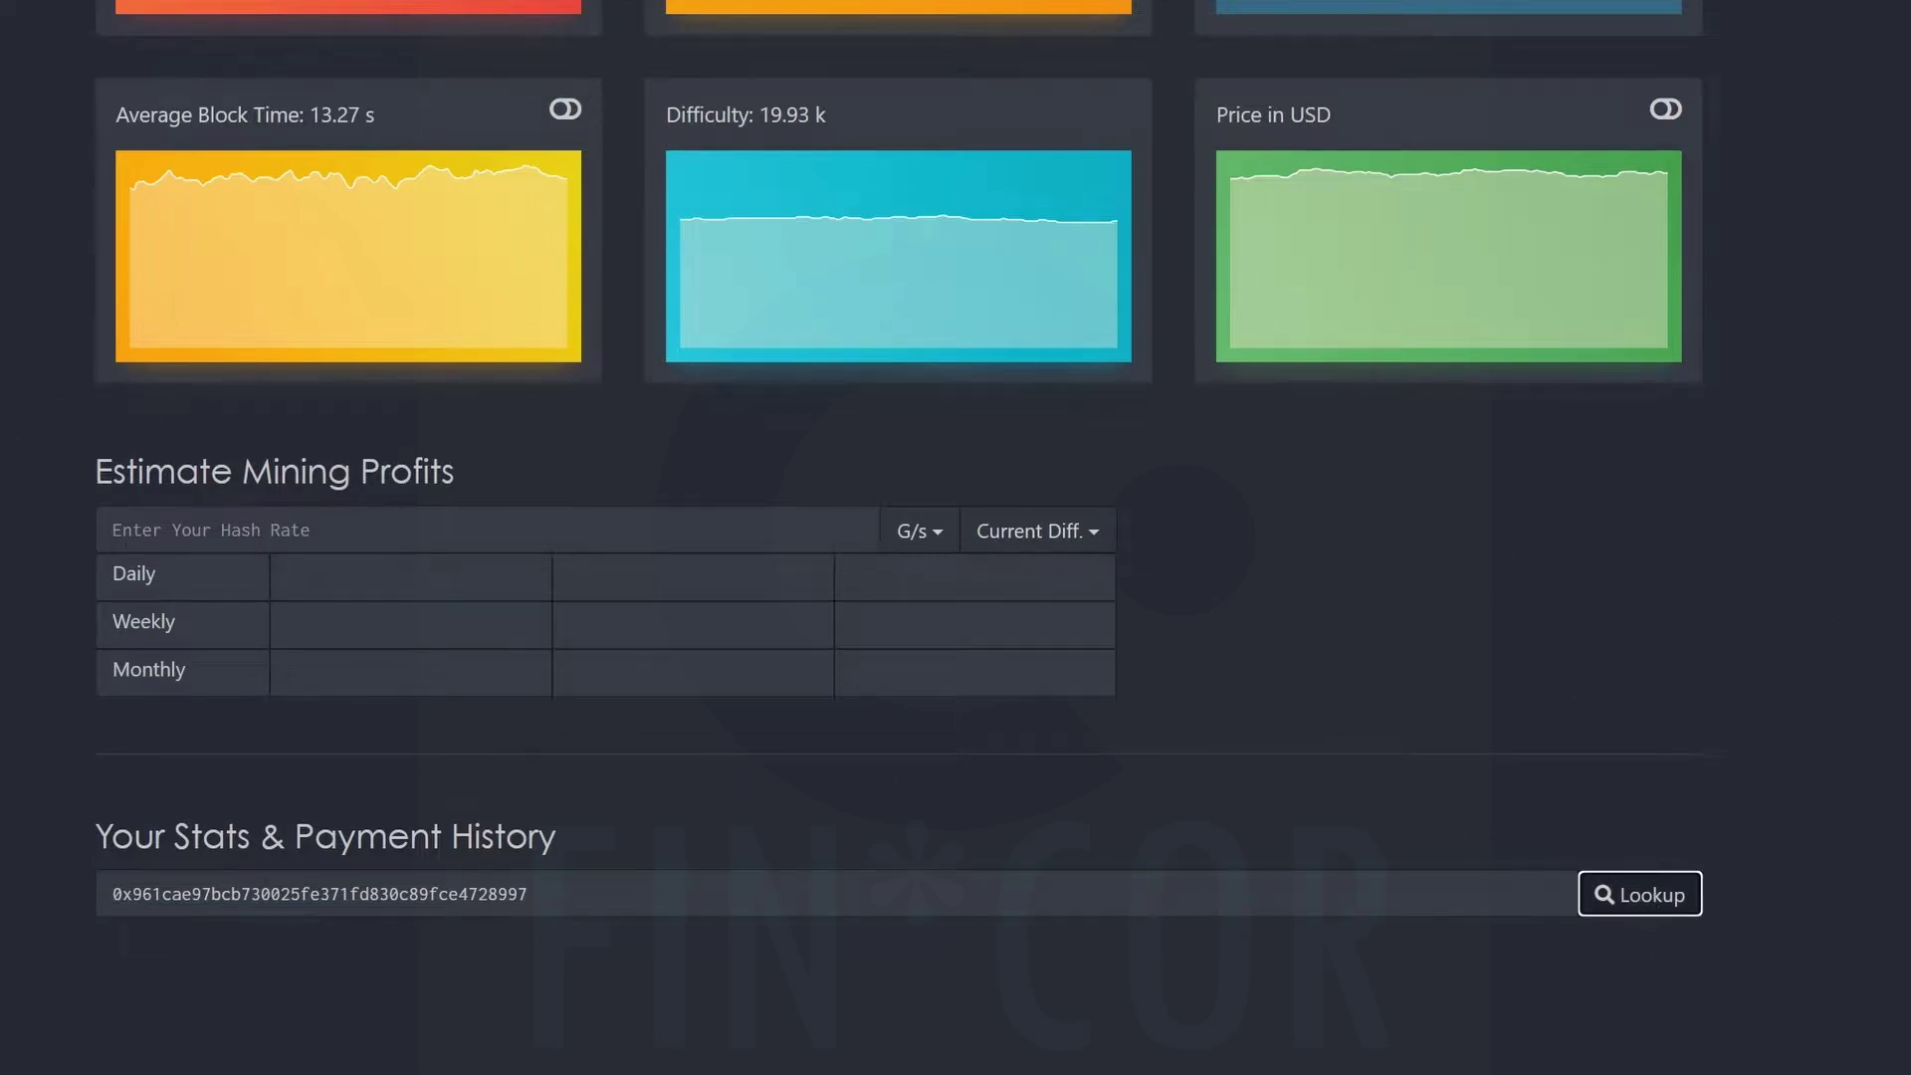
scroll(955, 538, "up", 5)
scroll(956, 538, "down", 5)
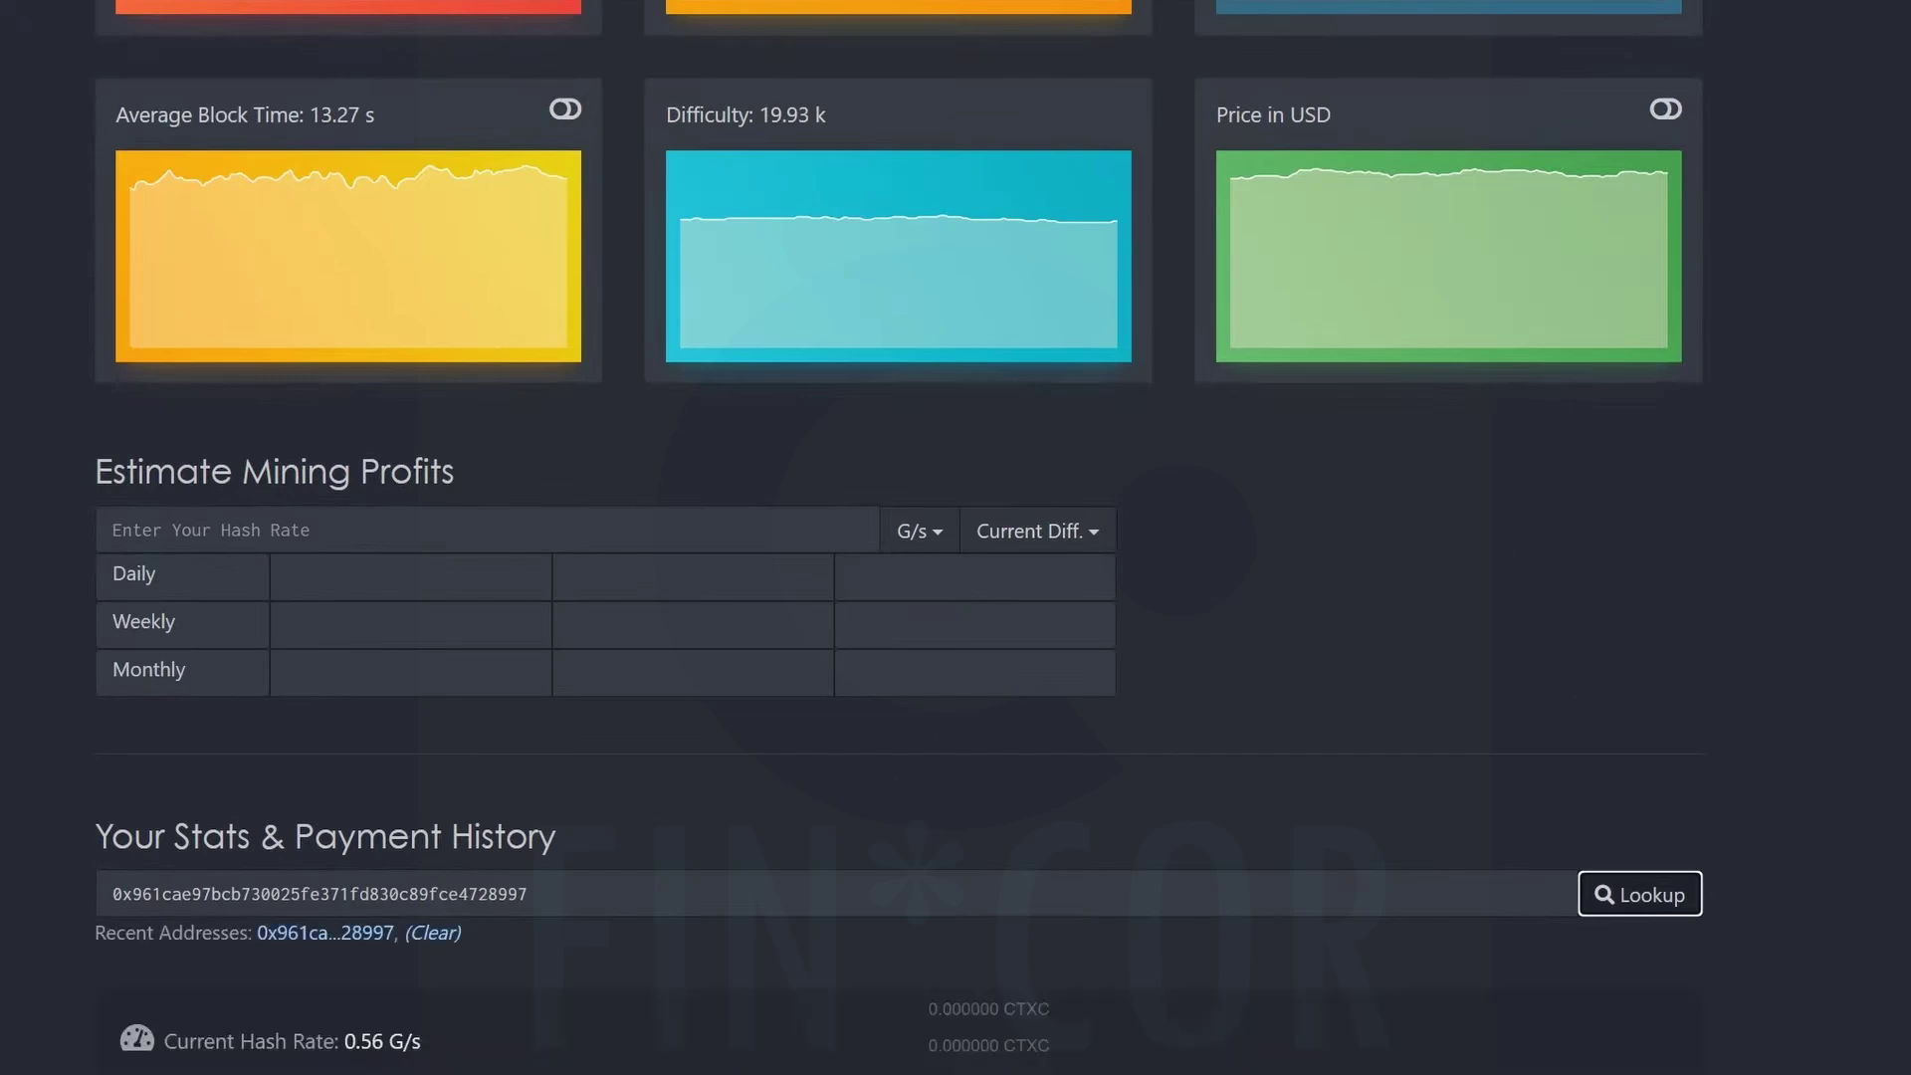
scroll(956, 537, "down", 15)
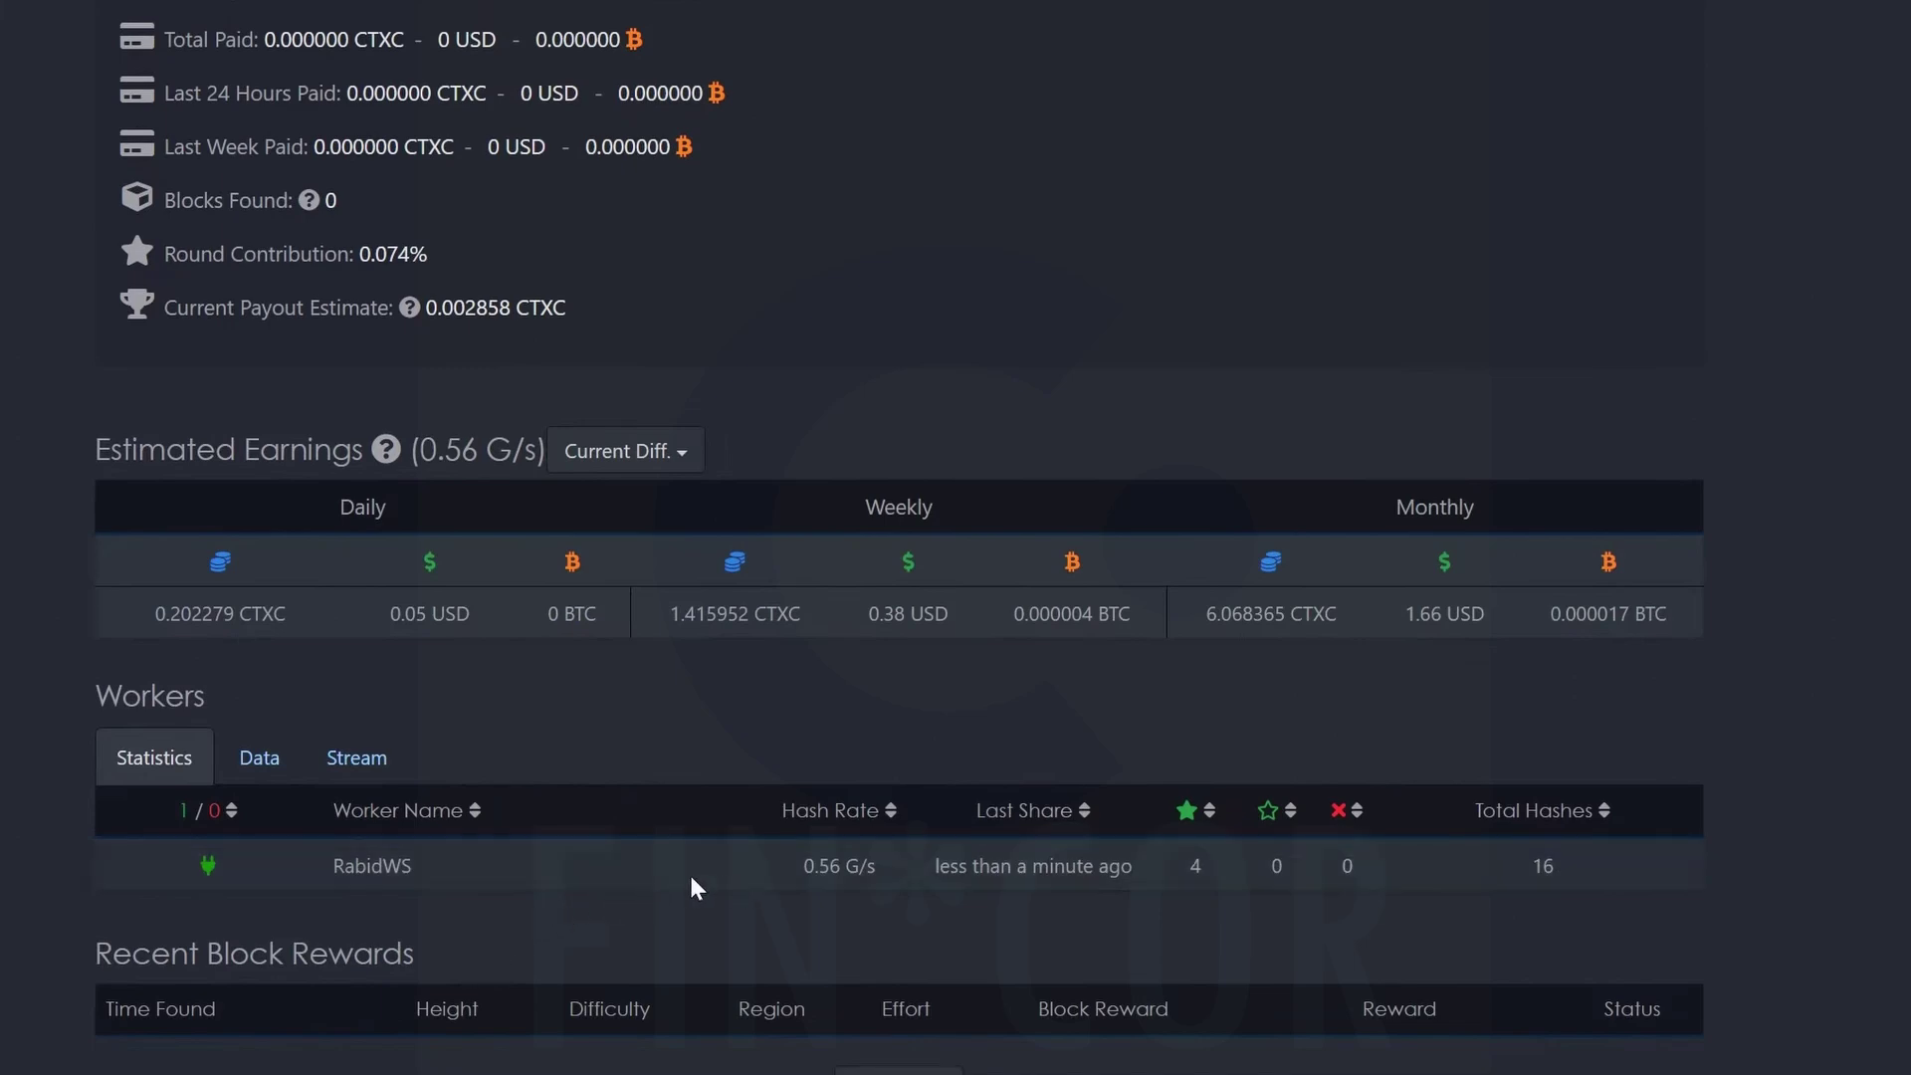
scroll(688, 872, "up", 6)
scroll(4, 597, "down", 4)
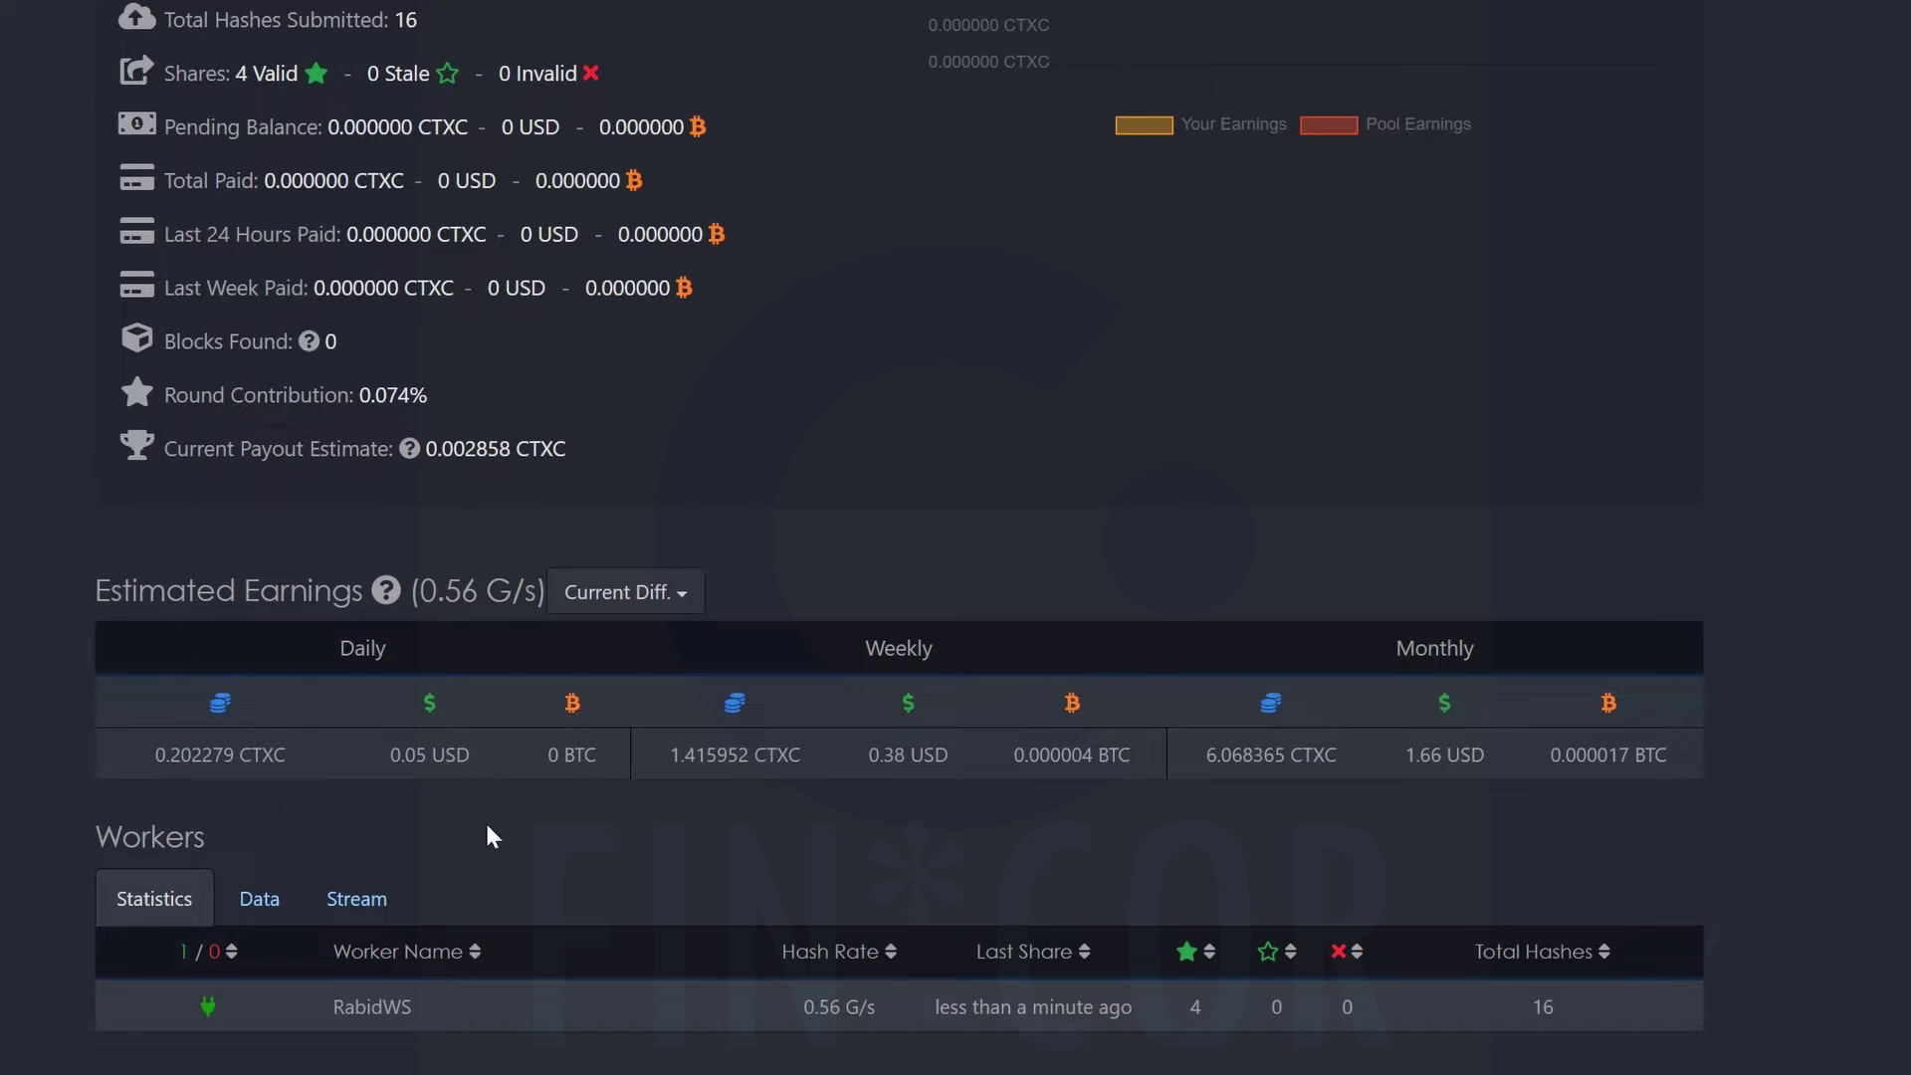
scroll(485, 820, "up", 3)
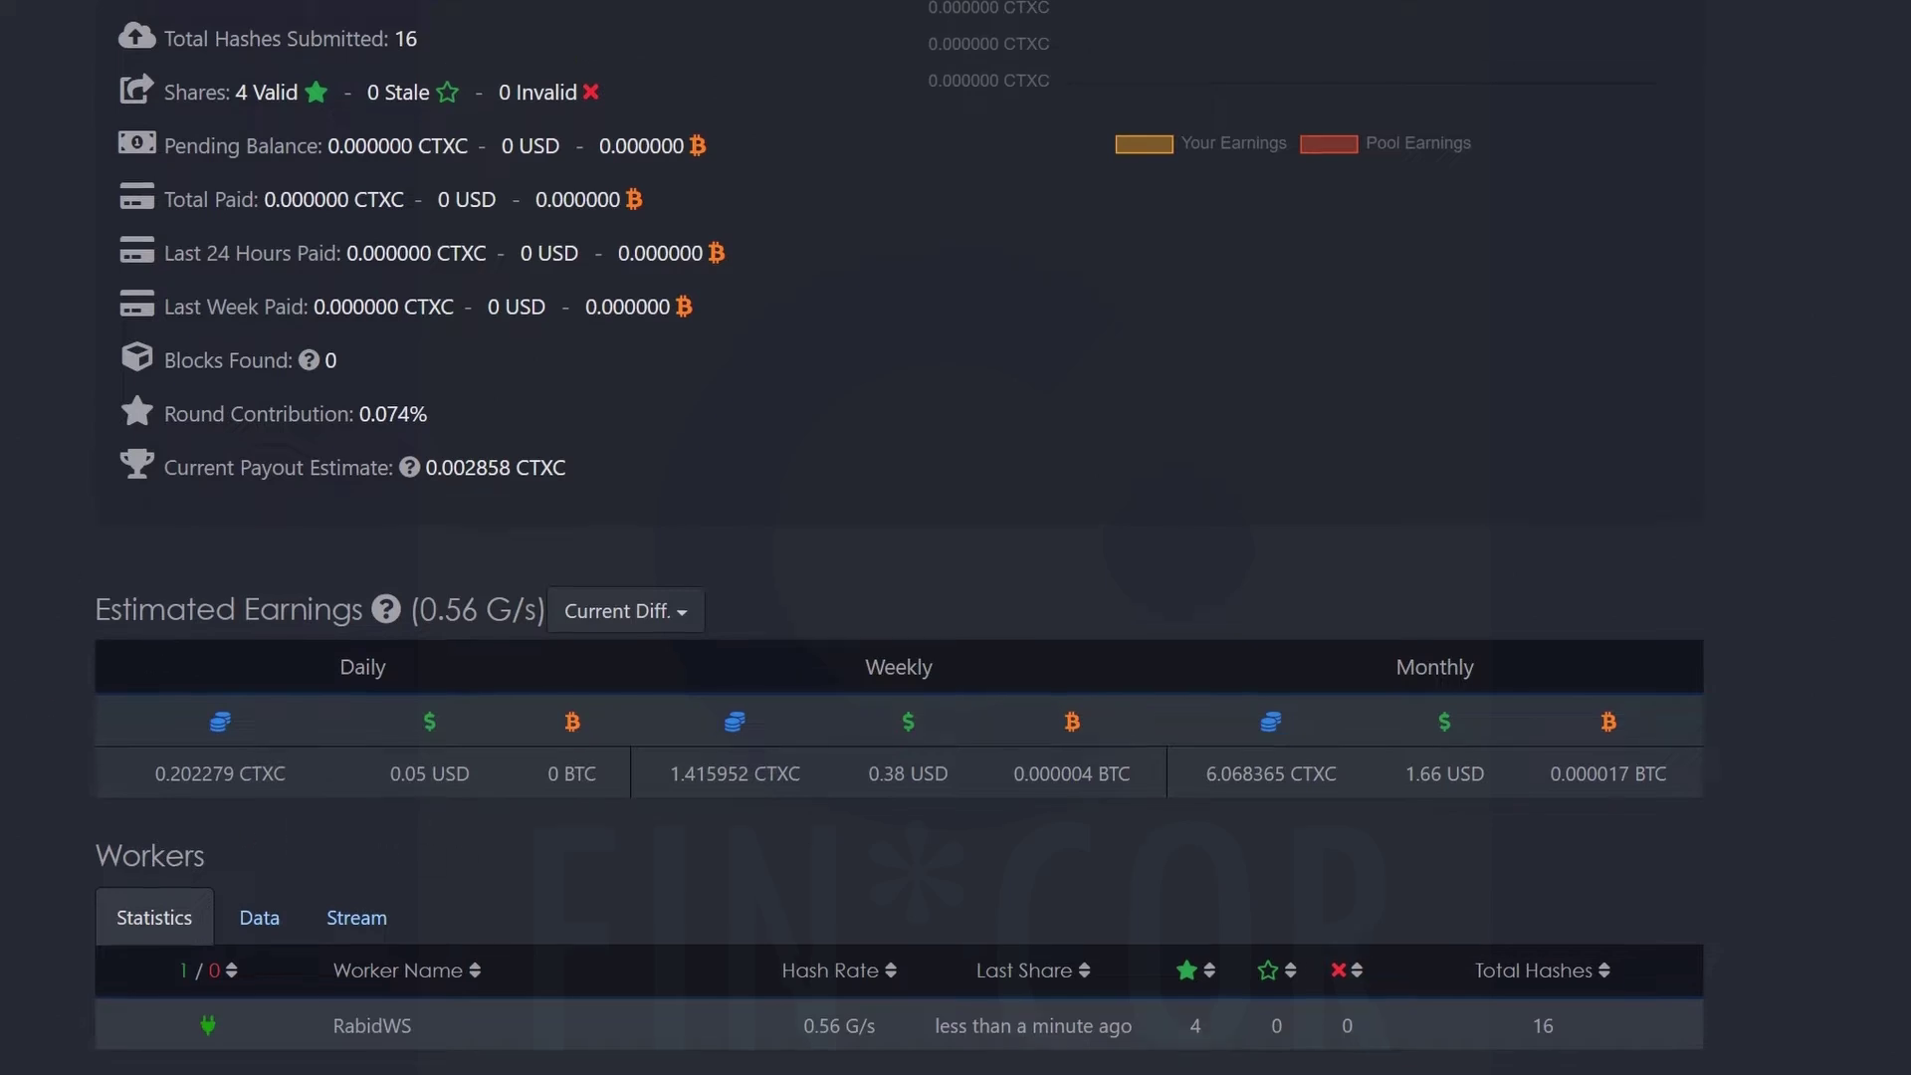
scroll(955, 597, "down", 1)
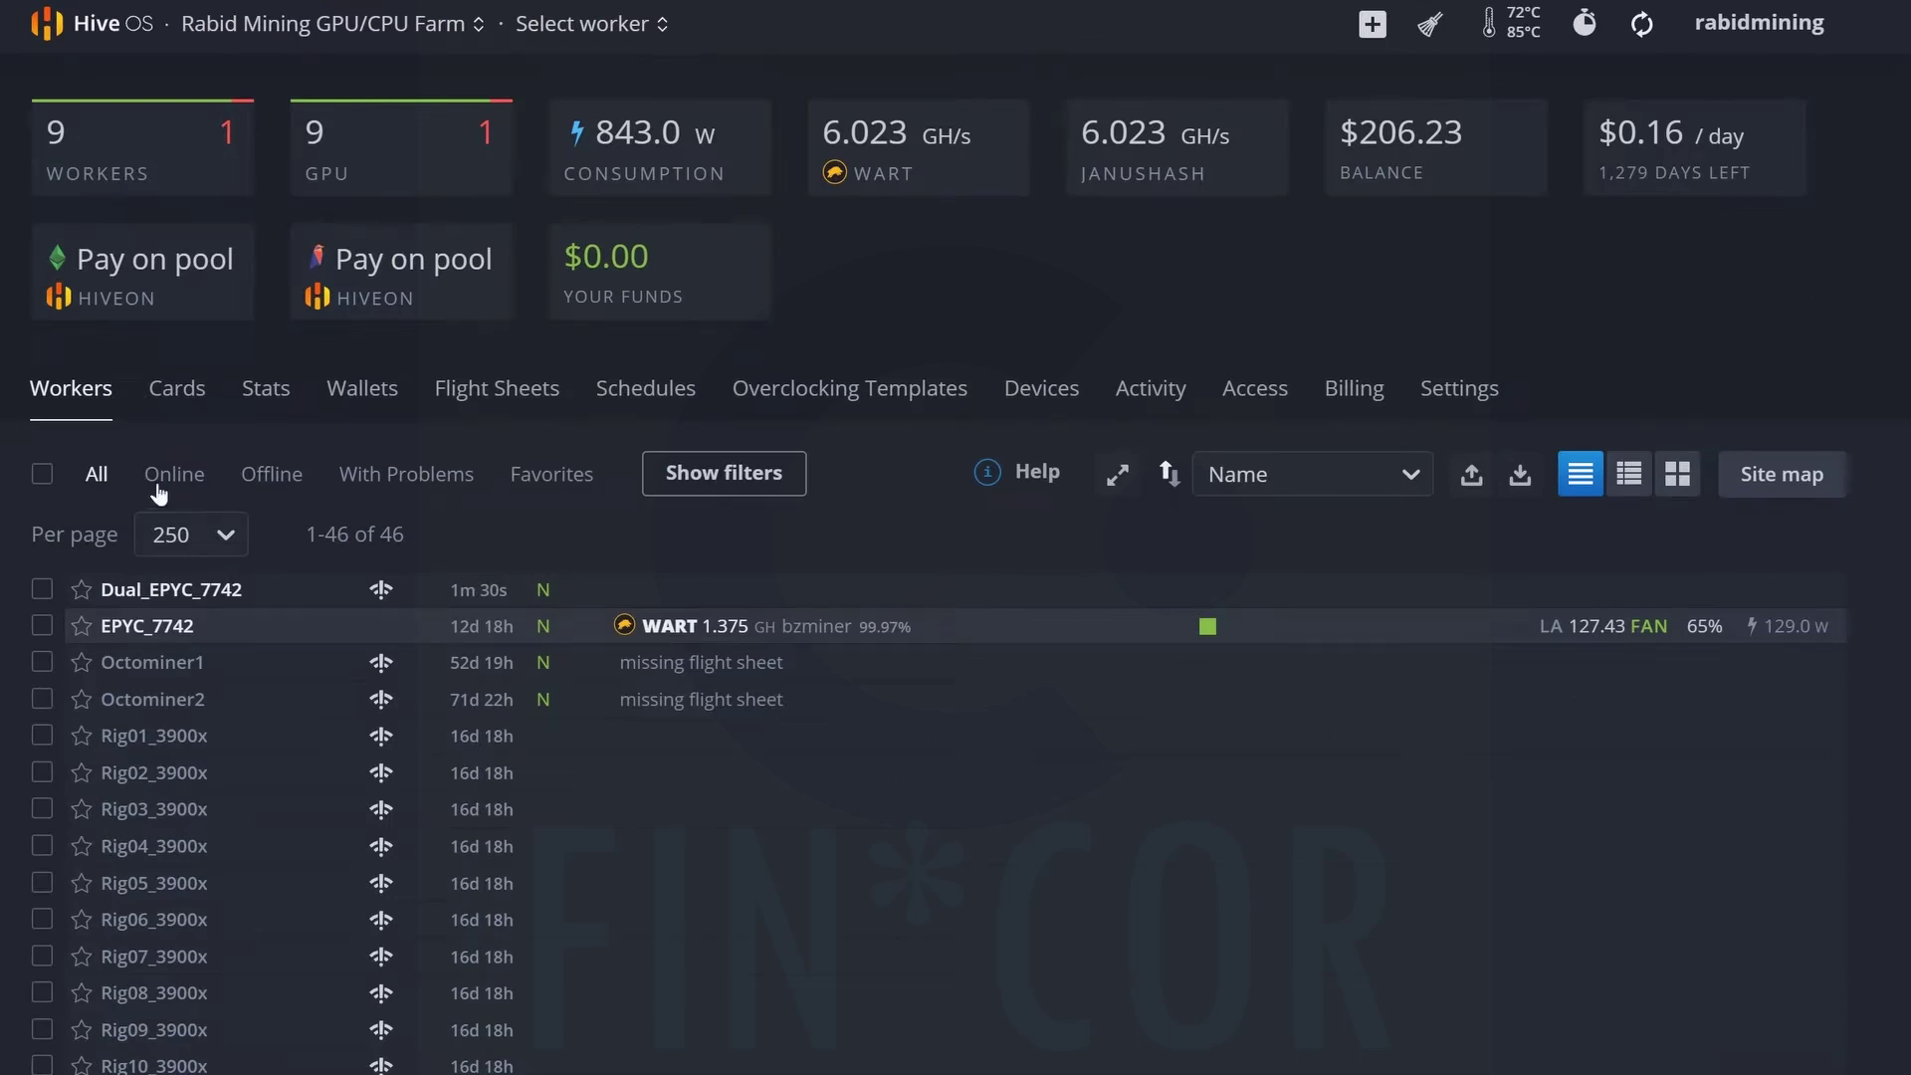
Start a new Hive OS wallet and copy the Cortex account address from CortexWallet.
left_click(360, 403)
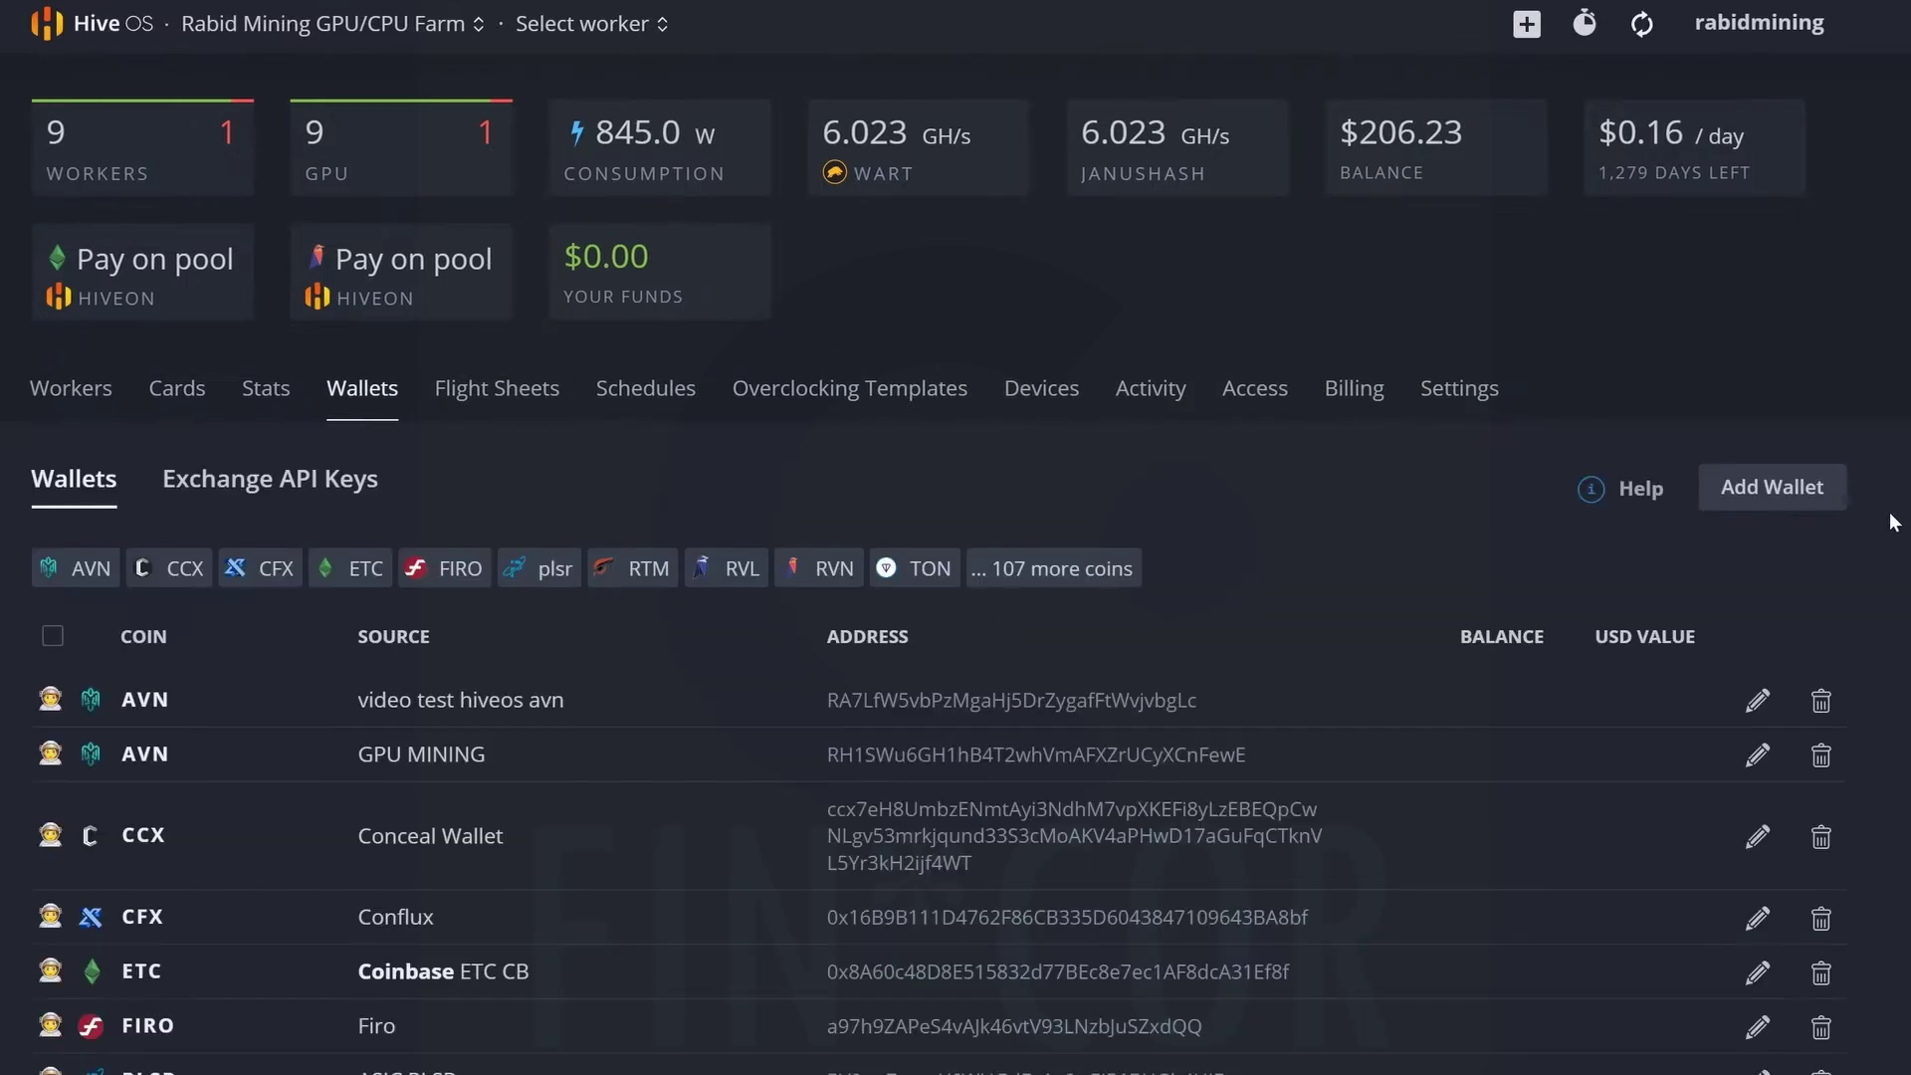
left_click(1775, 489)
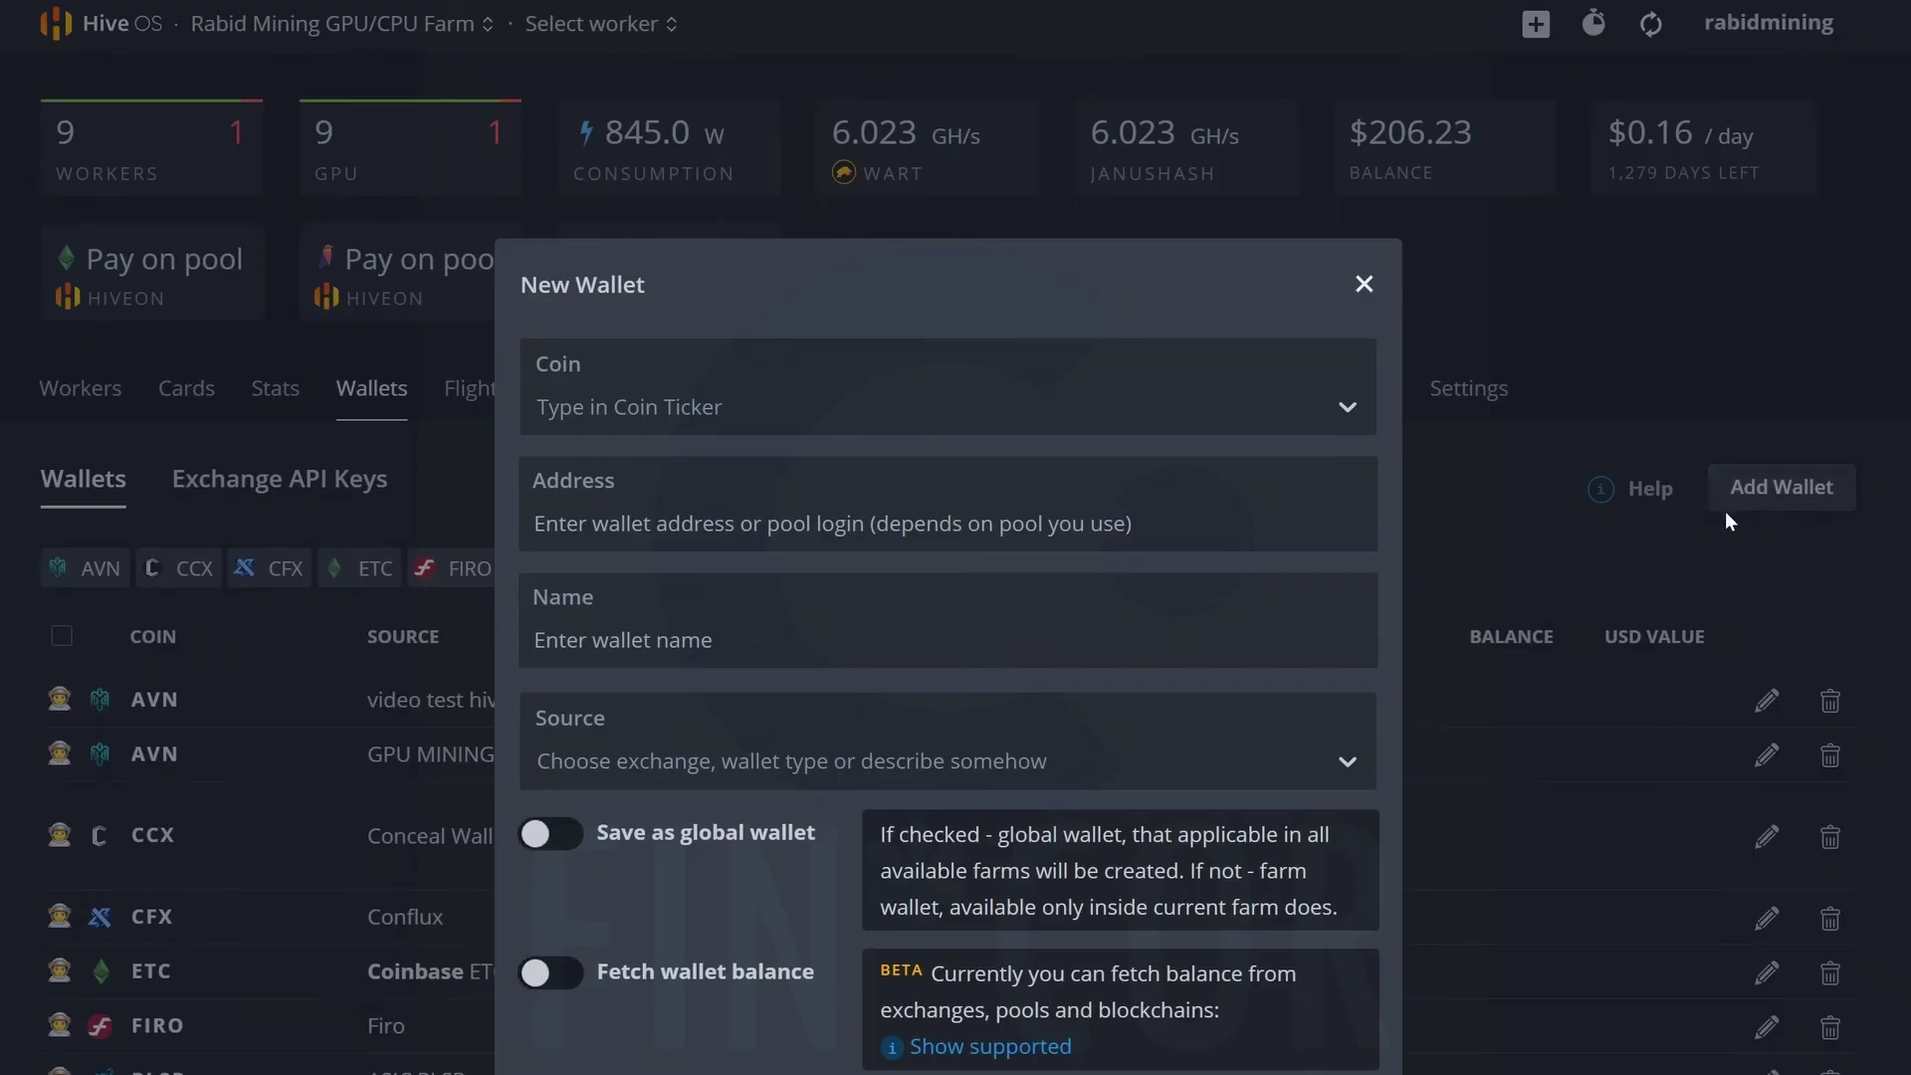
left_click(1906, 40)
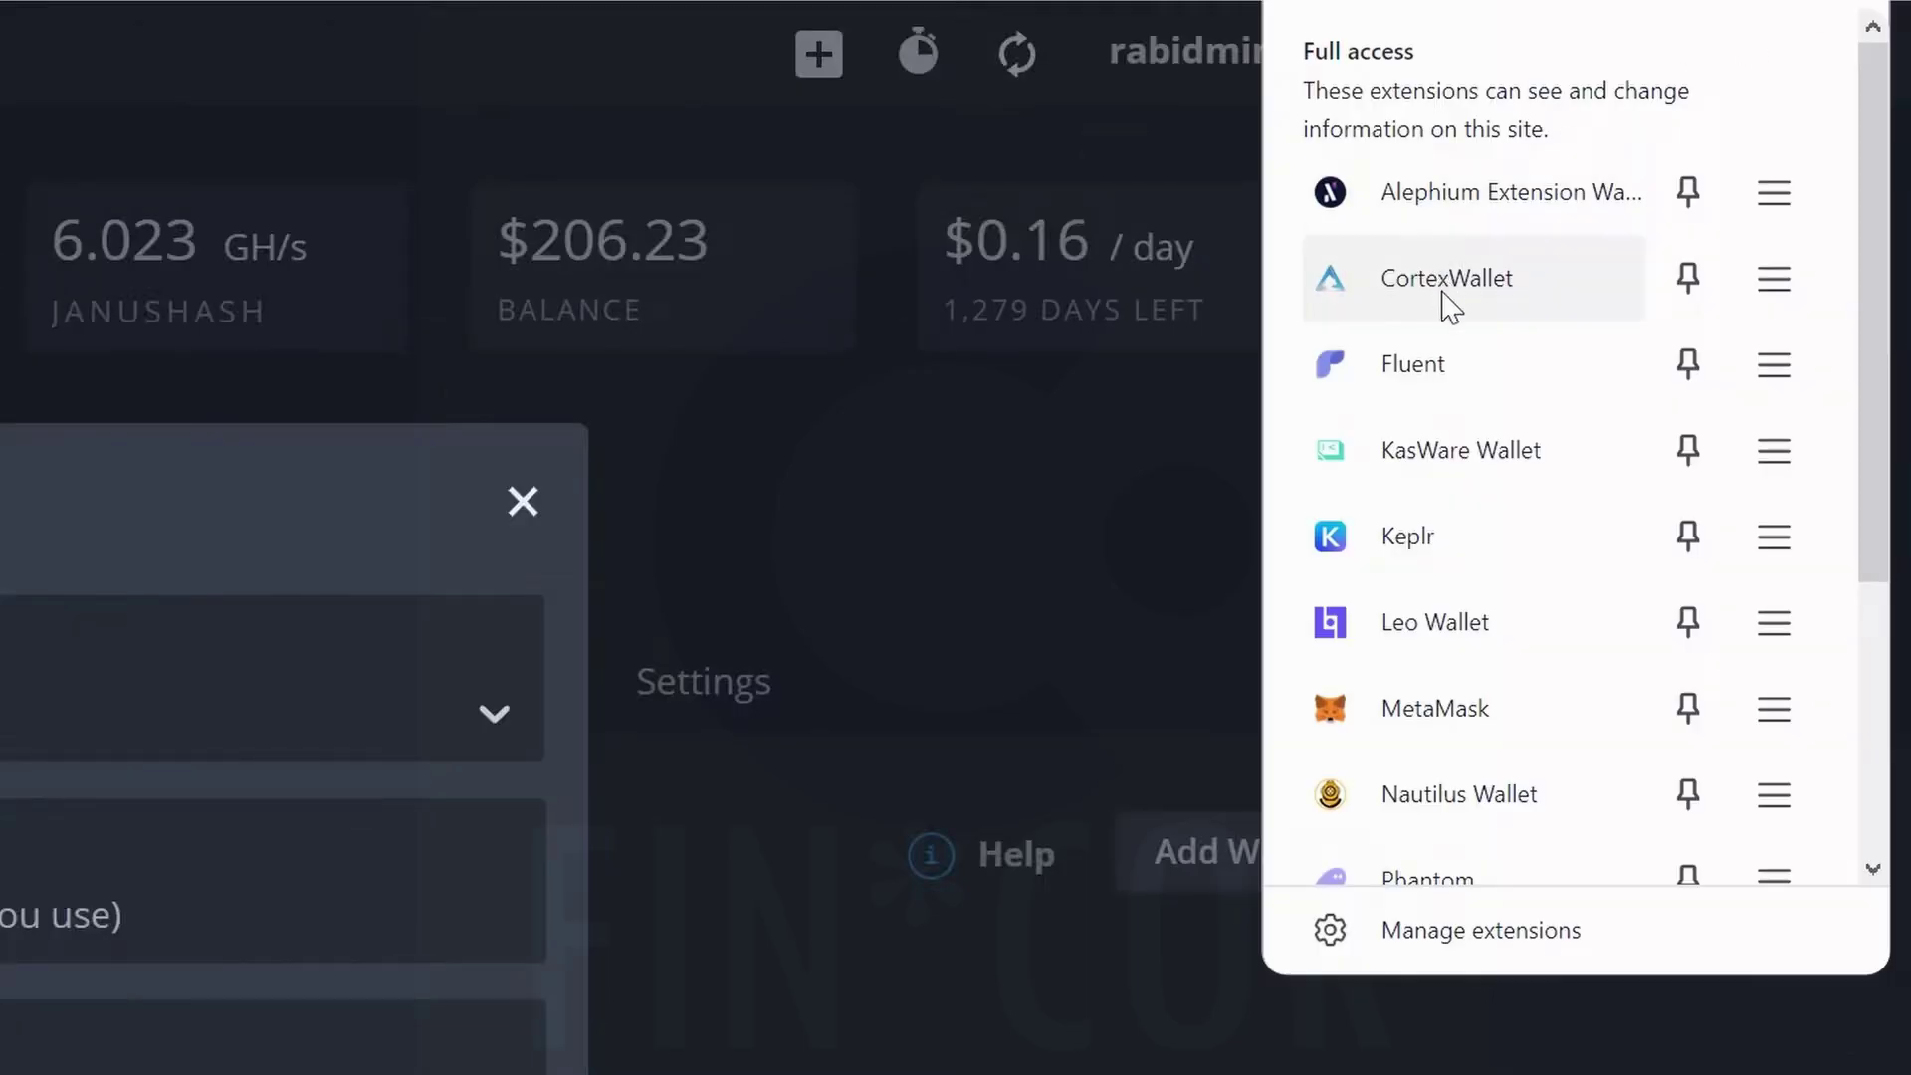
left_click(1892, 167)
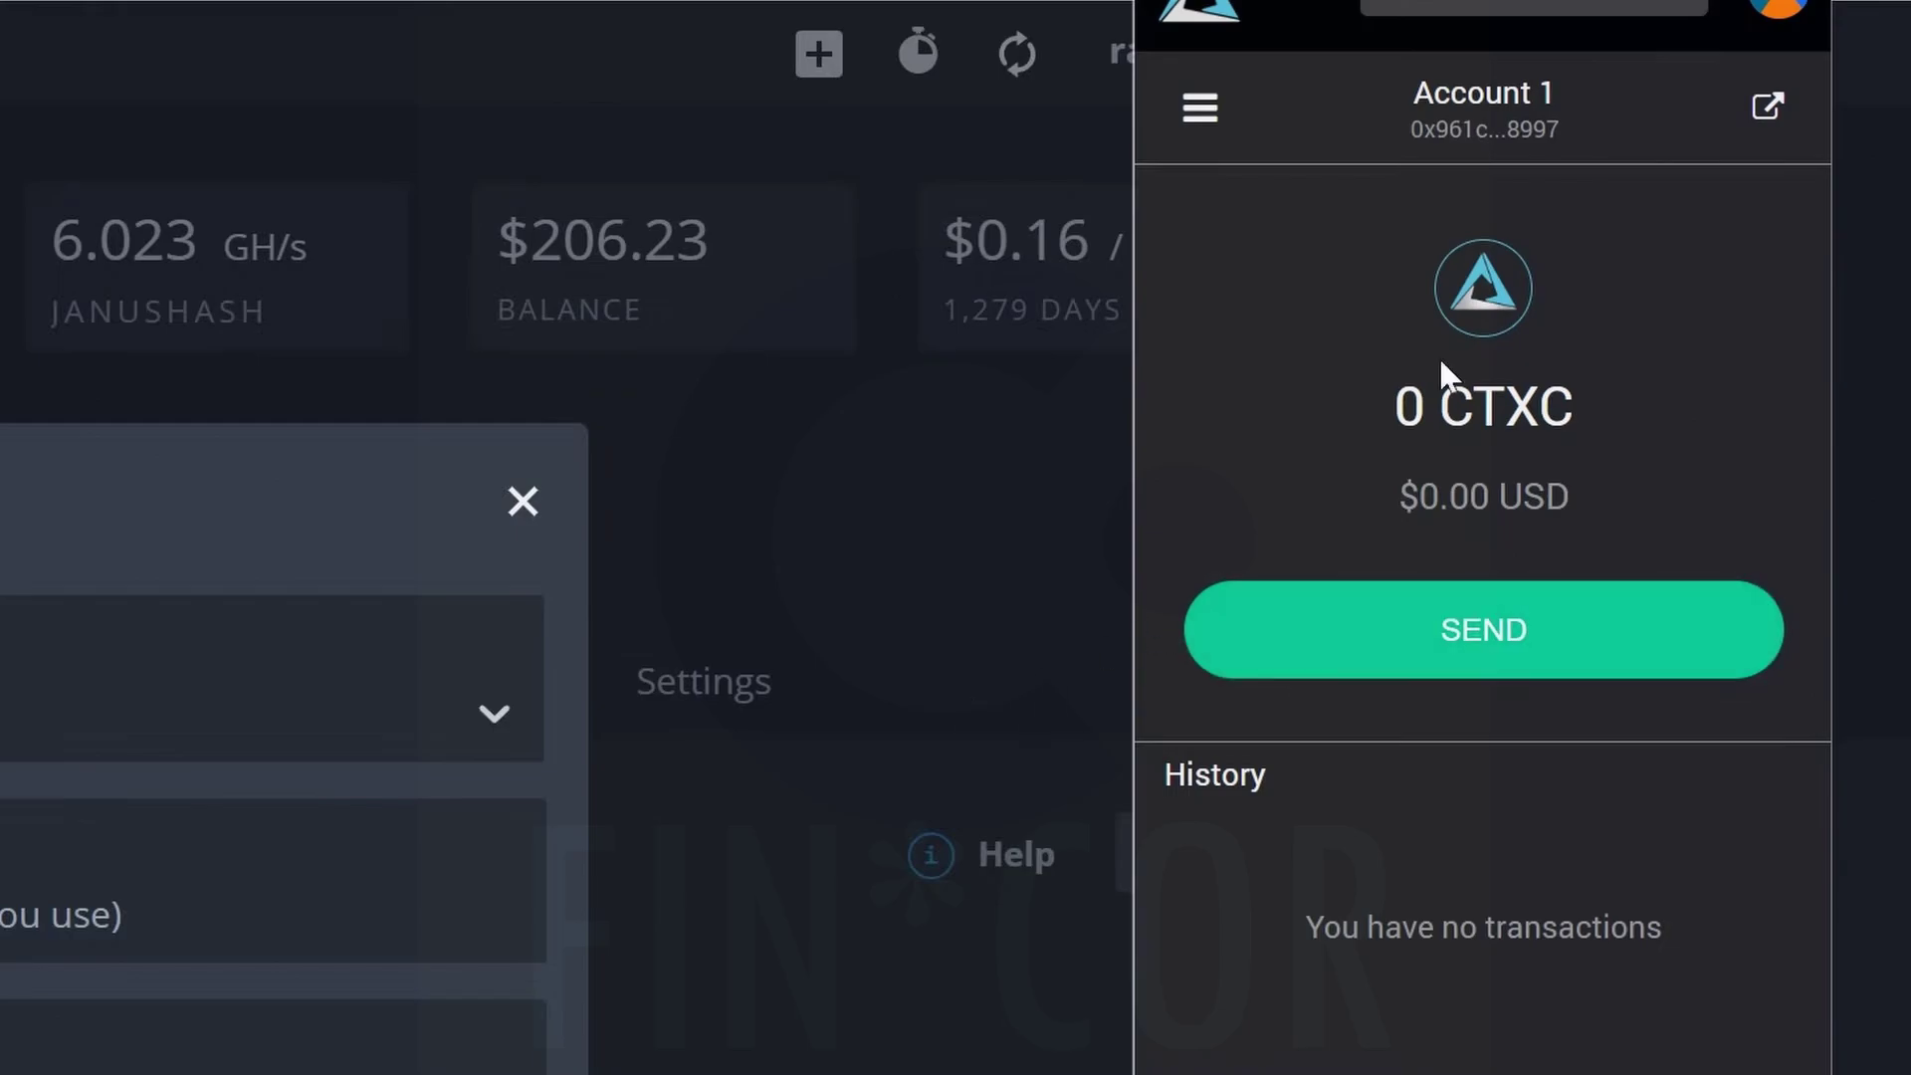
left_click(1388, 124)
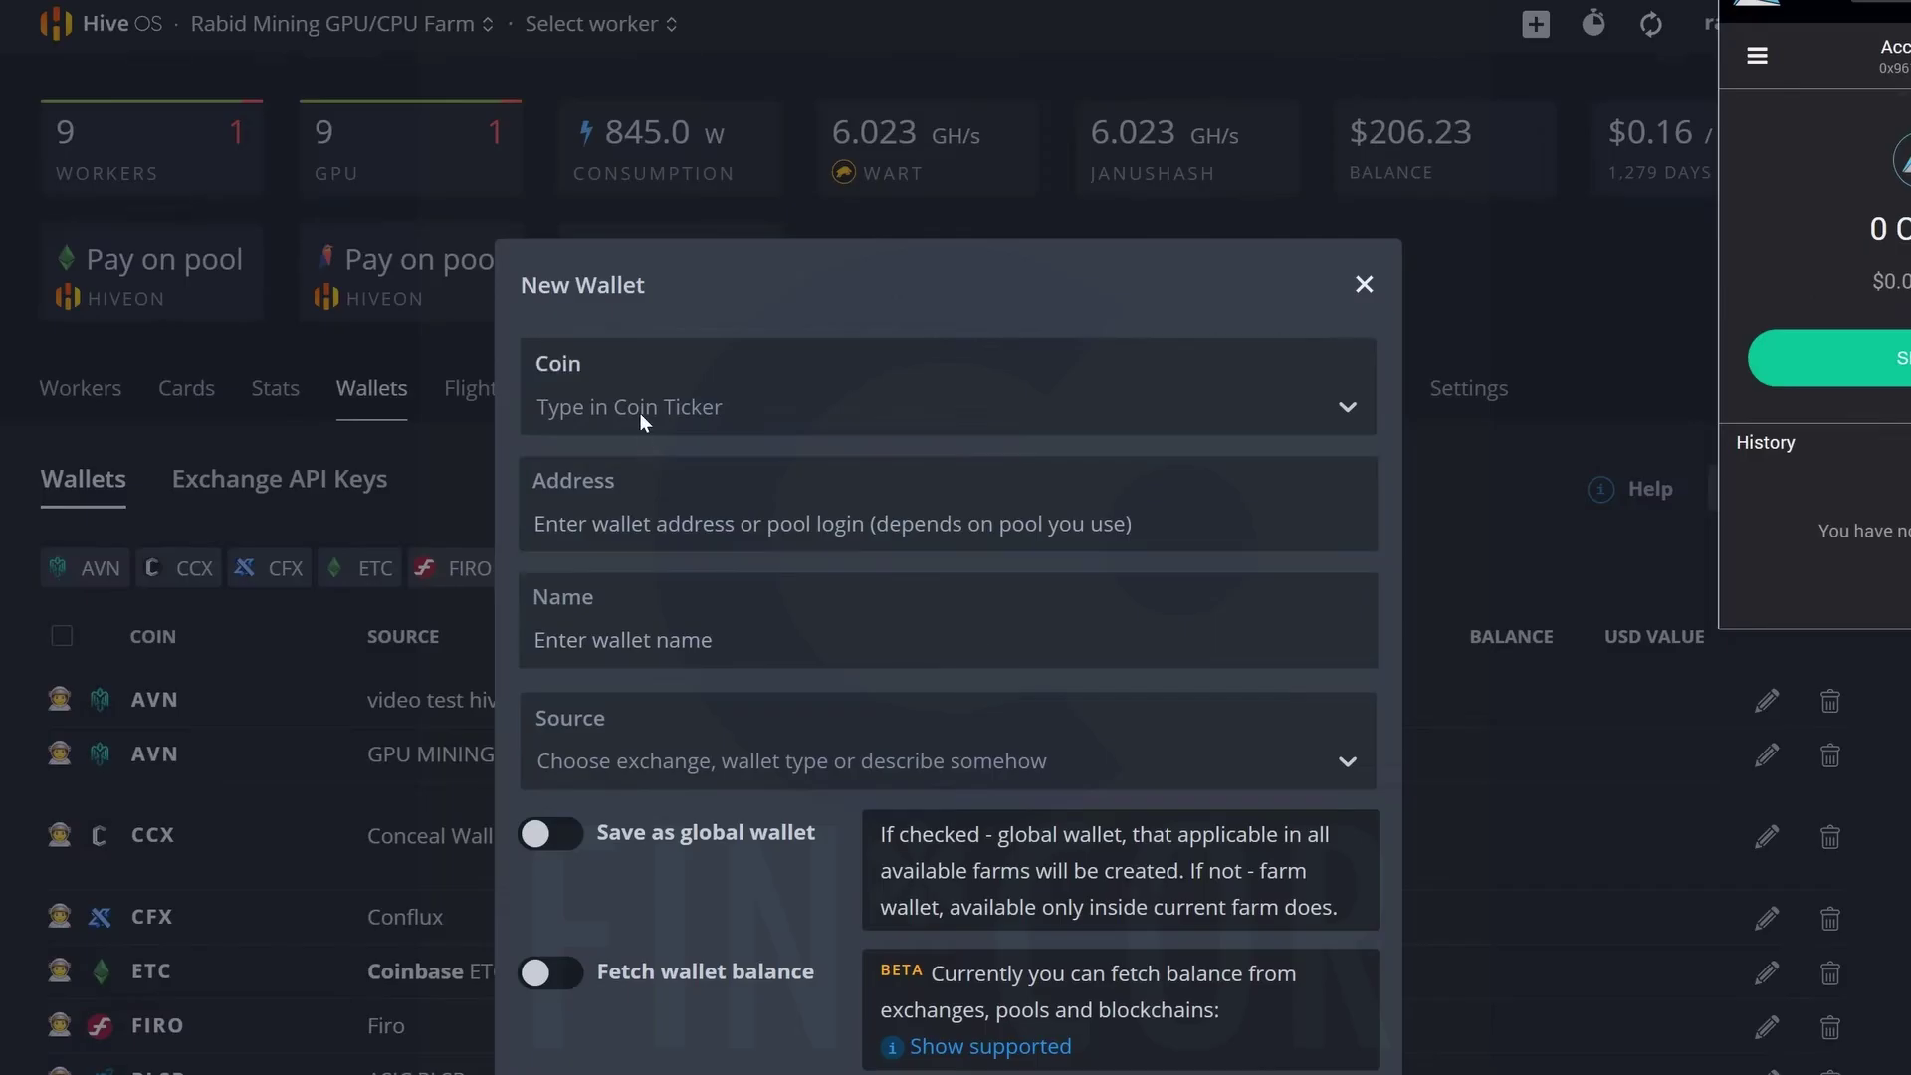
Set the wallet coin to CTXC, paste the Cortex address, and name it Testvideo.
left_click(639, 412)
type("ct")
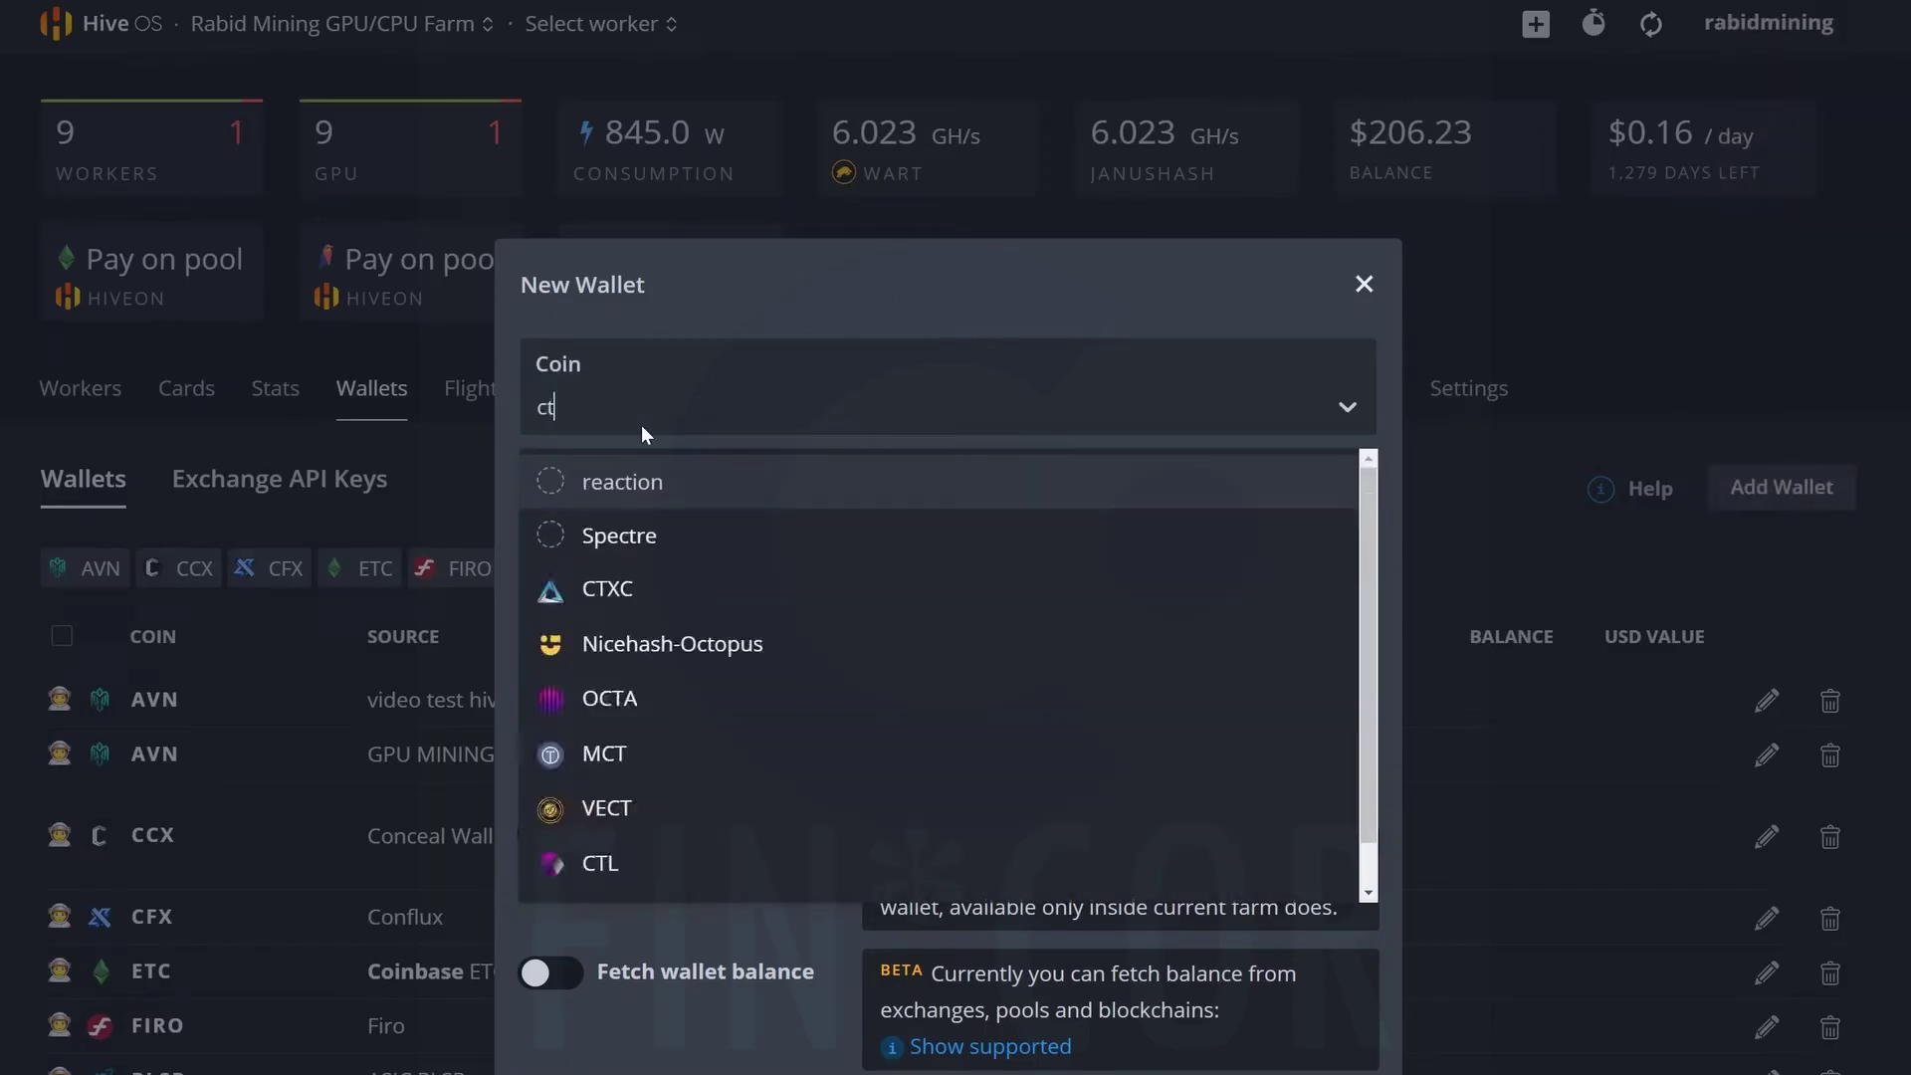
left_click(611, 589)
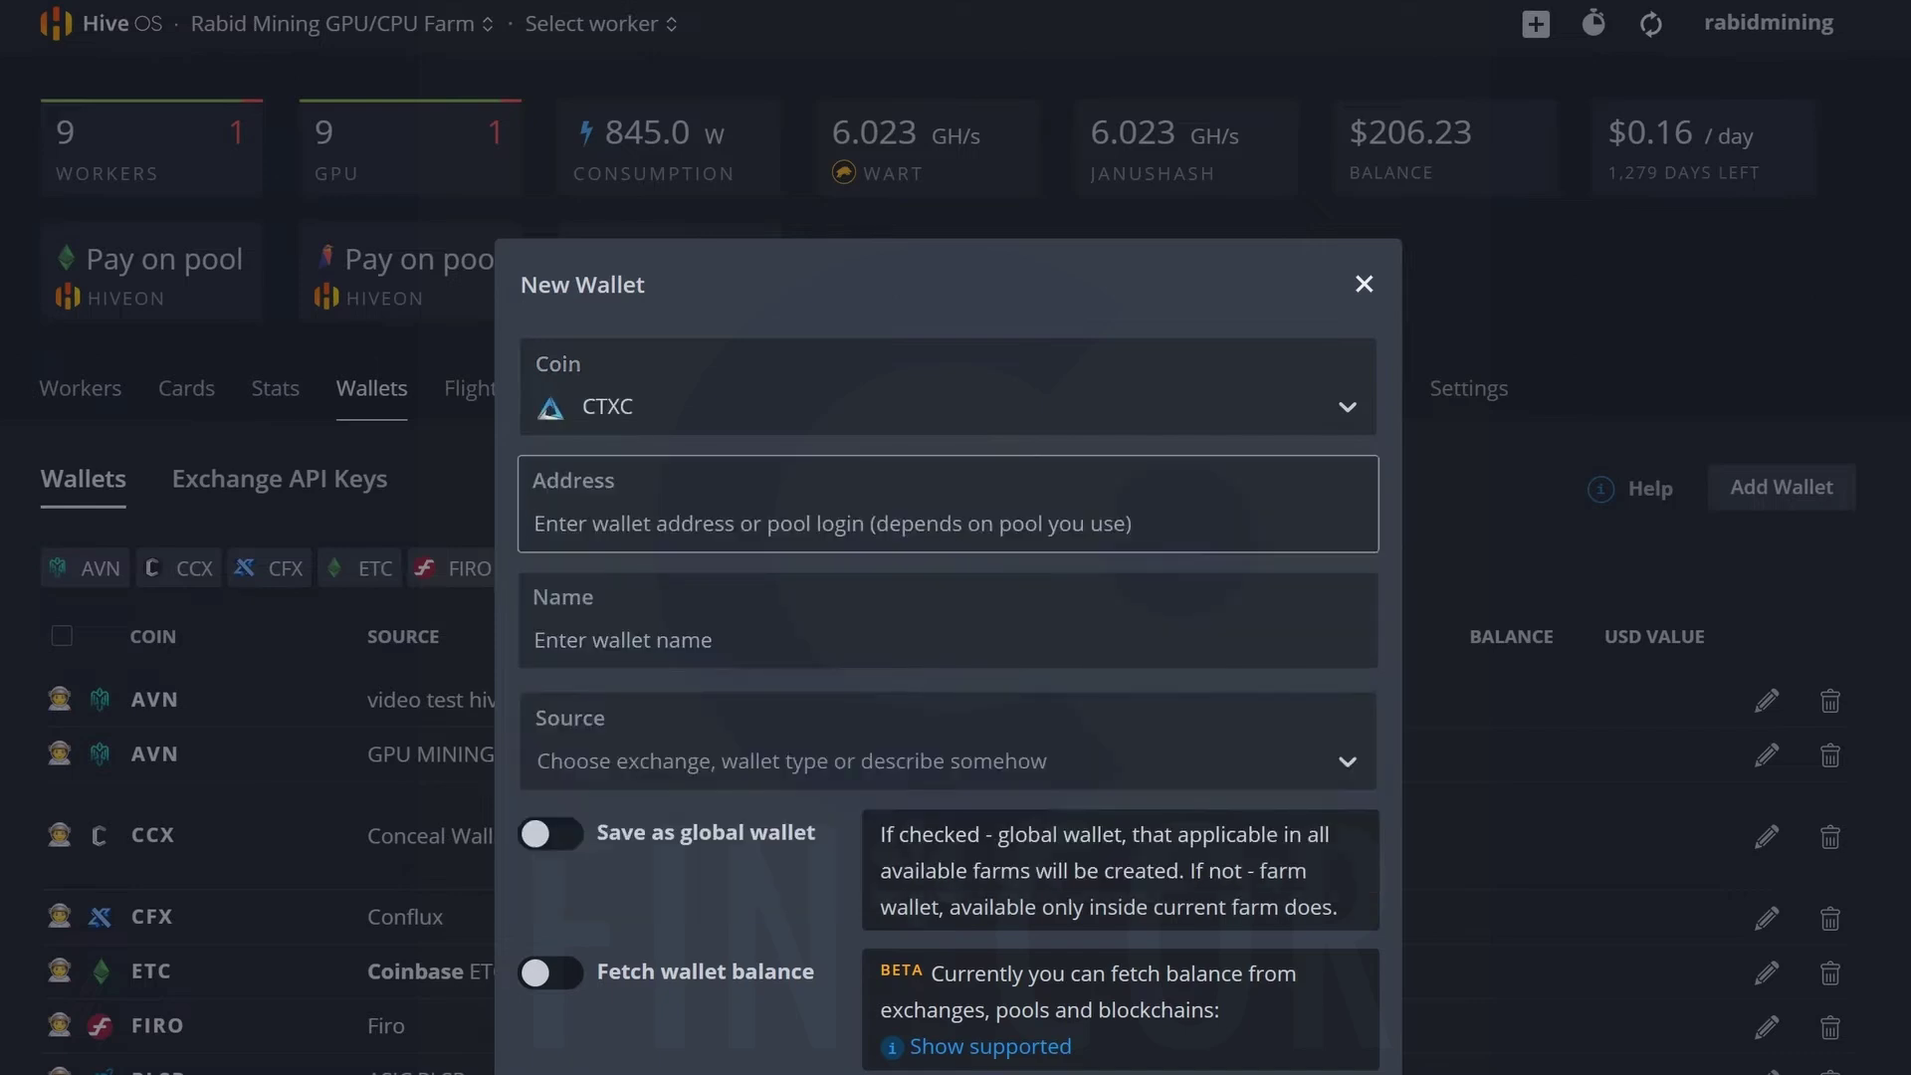
type("0x961cae97bcb730025fe371fd830c89fce4728997")
left_click(623, 640)
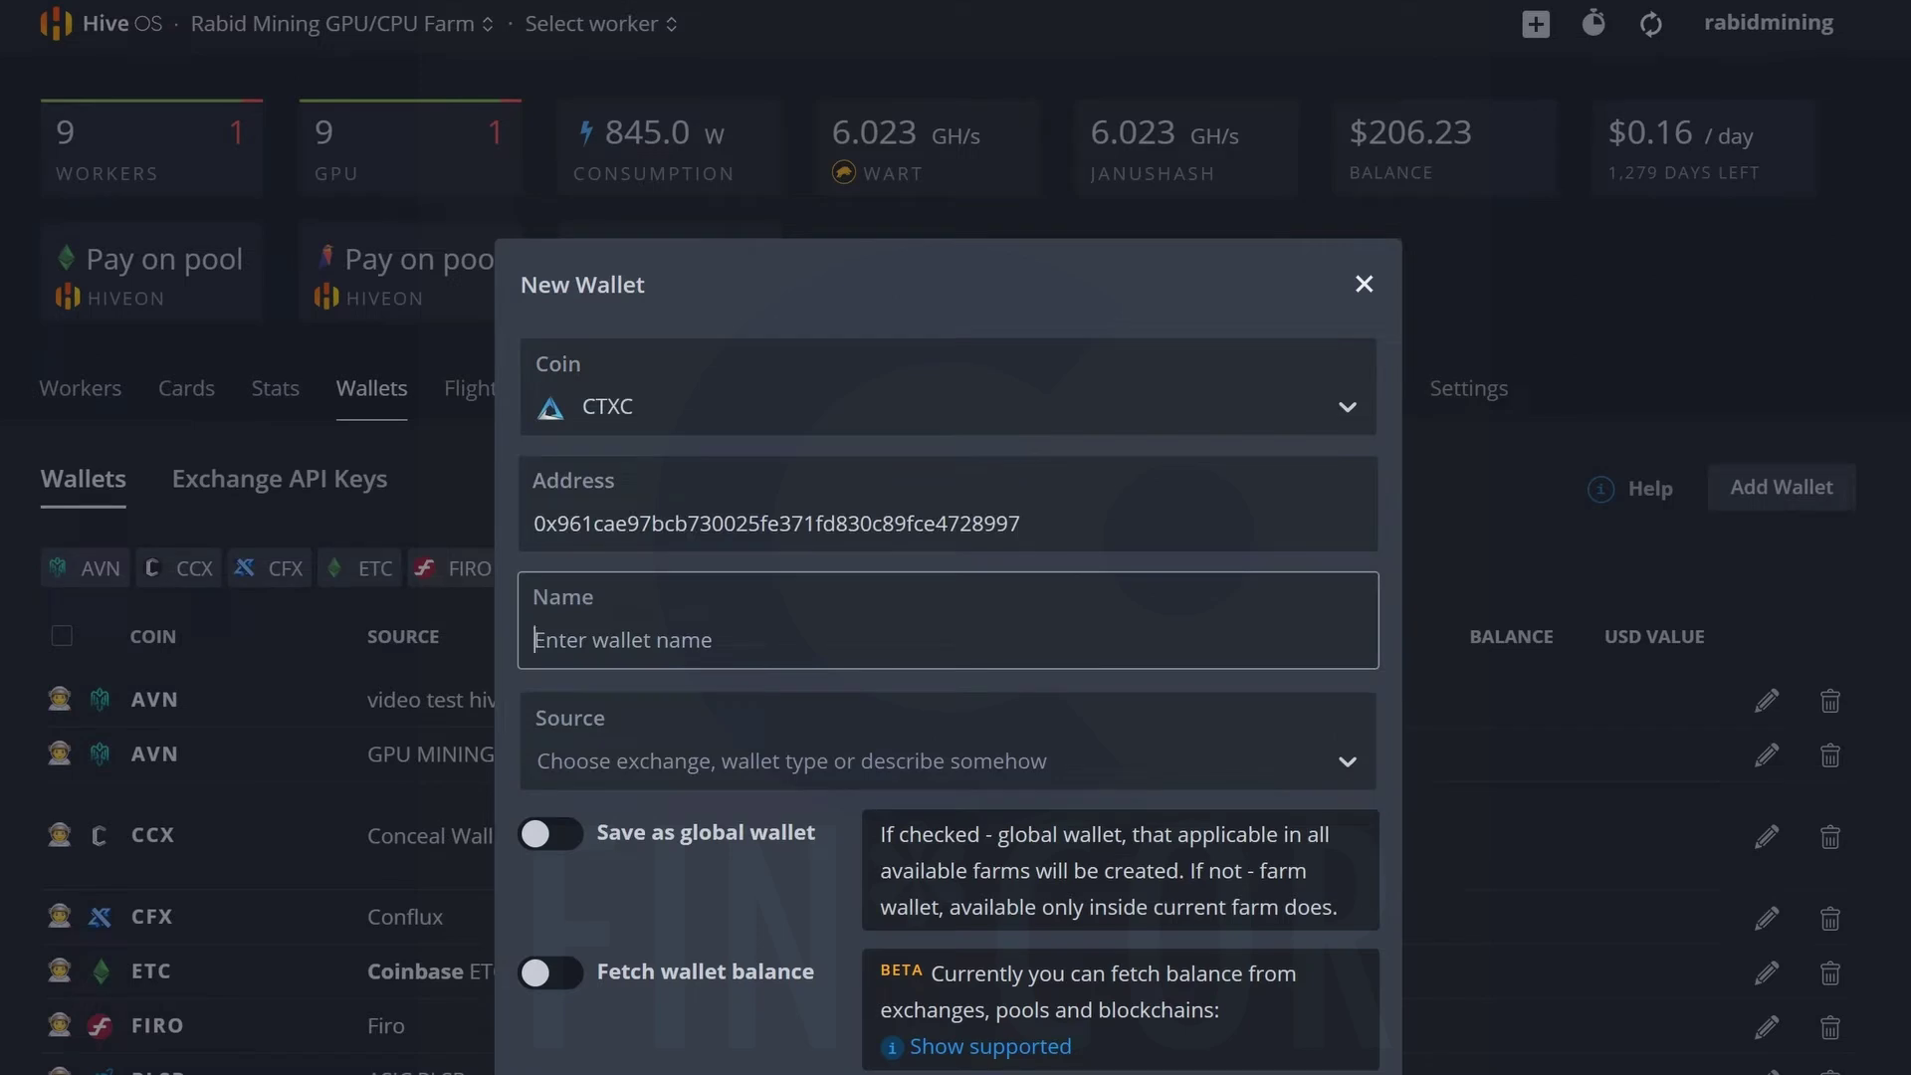
type("Testvideo")
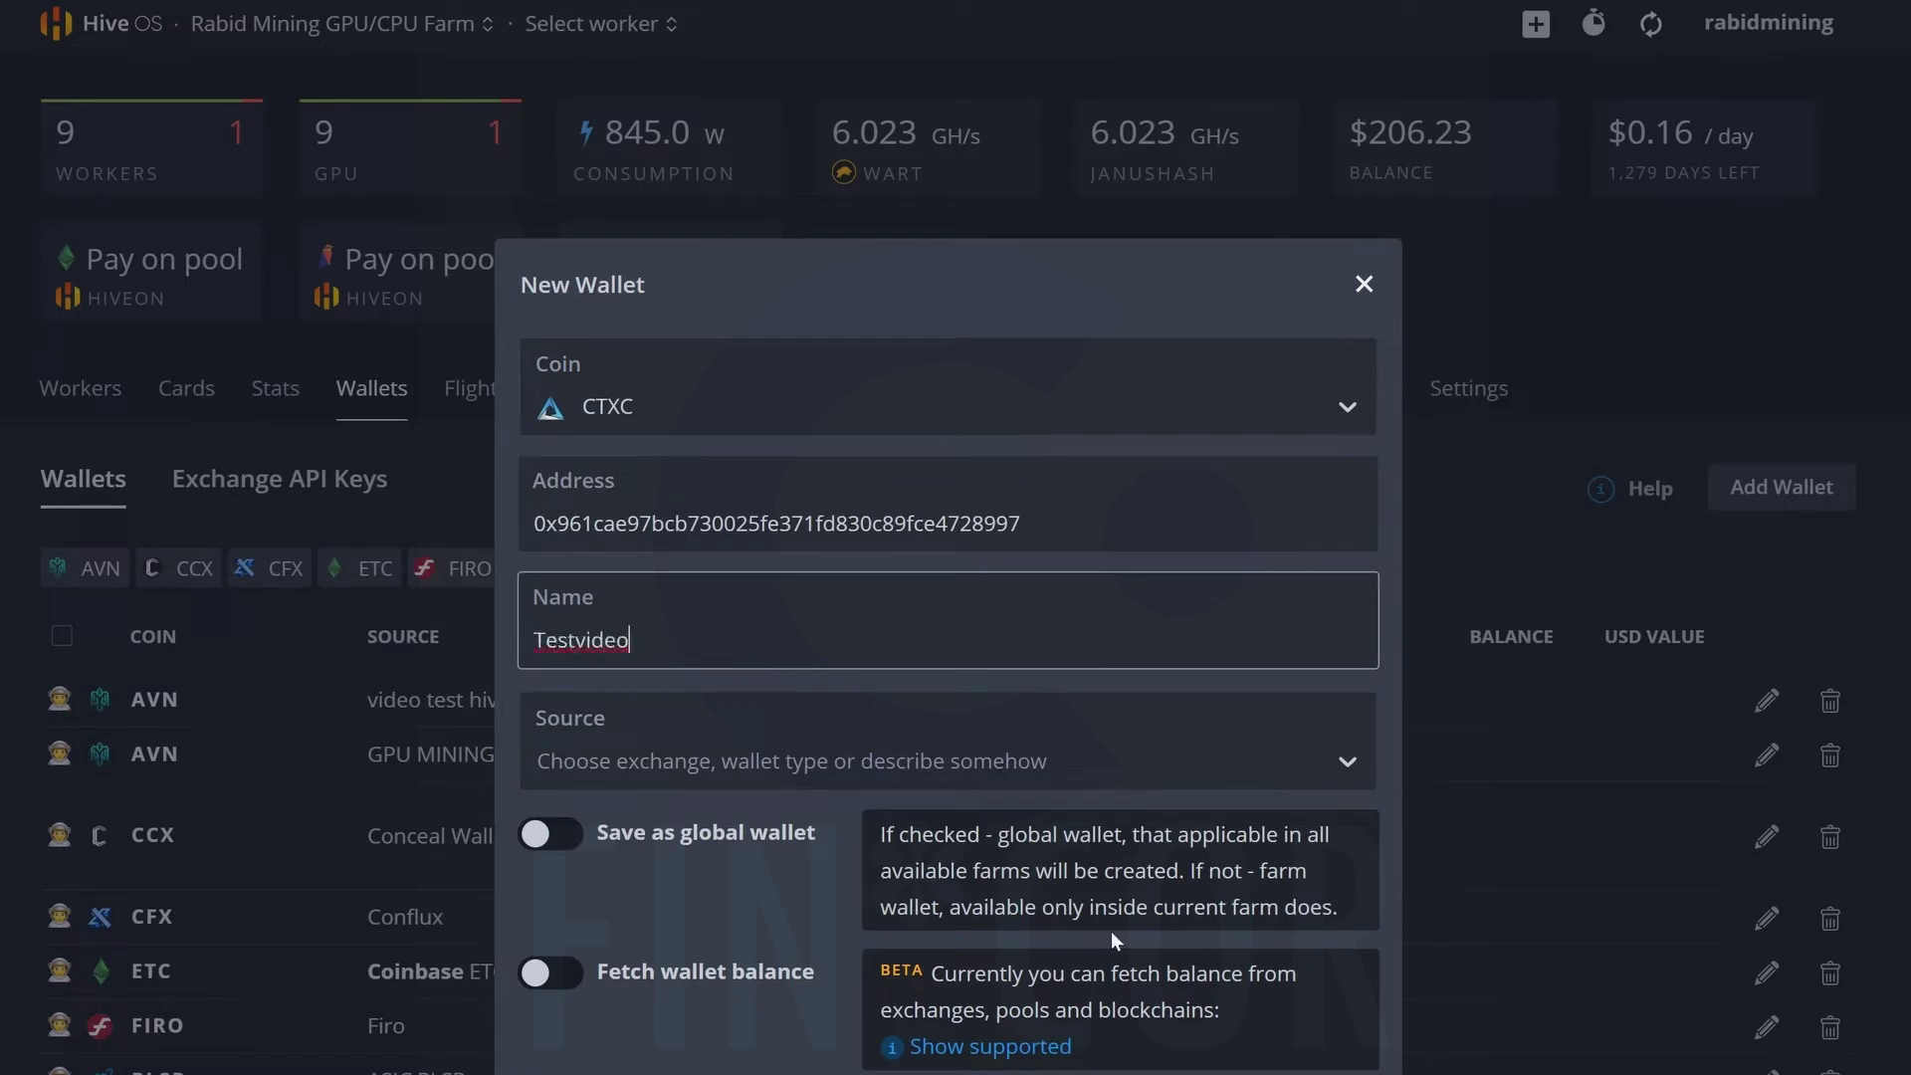
Discard the wallet dialog and begin a flight sheet with coin CTXC and the Testvideo wallet.
key("Escape")
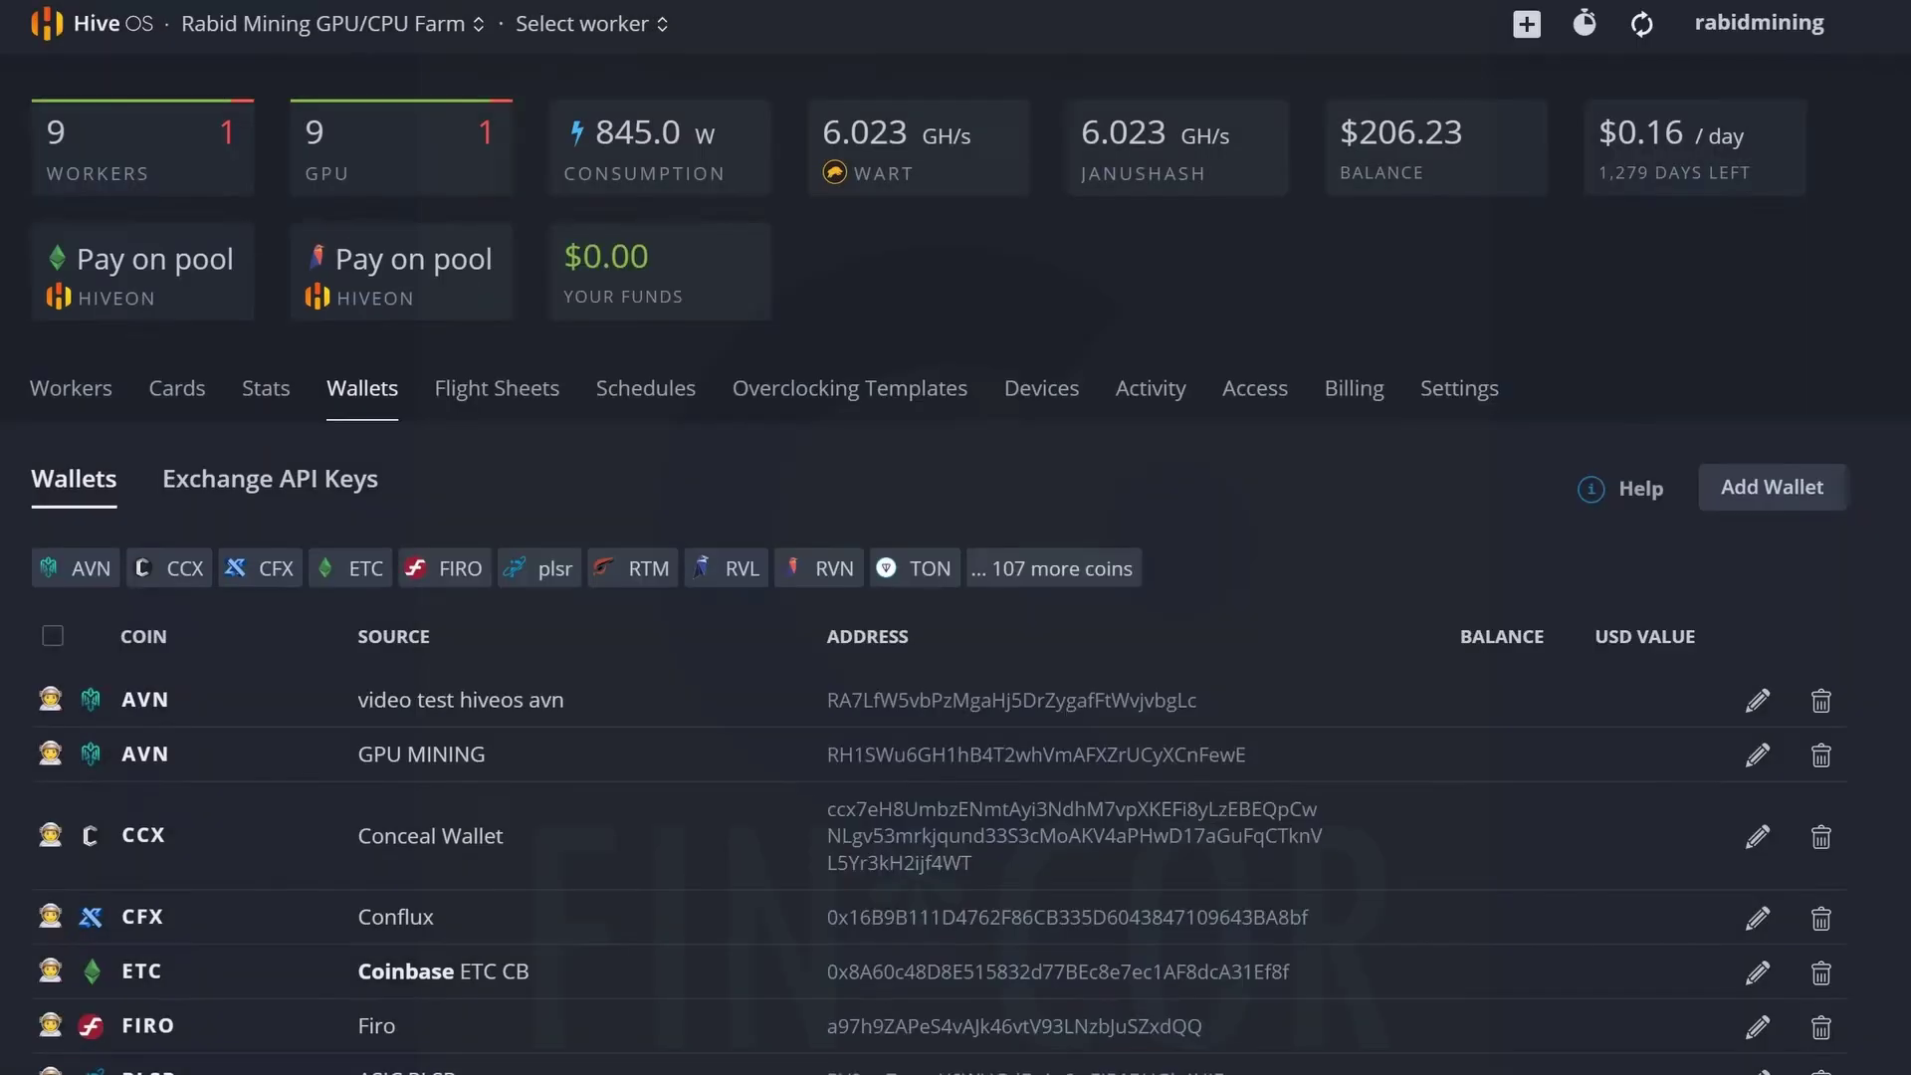
left_click(478, 394)
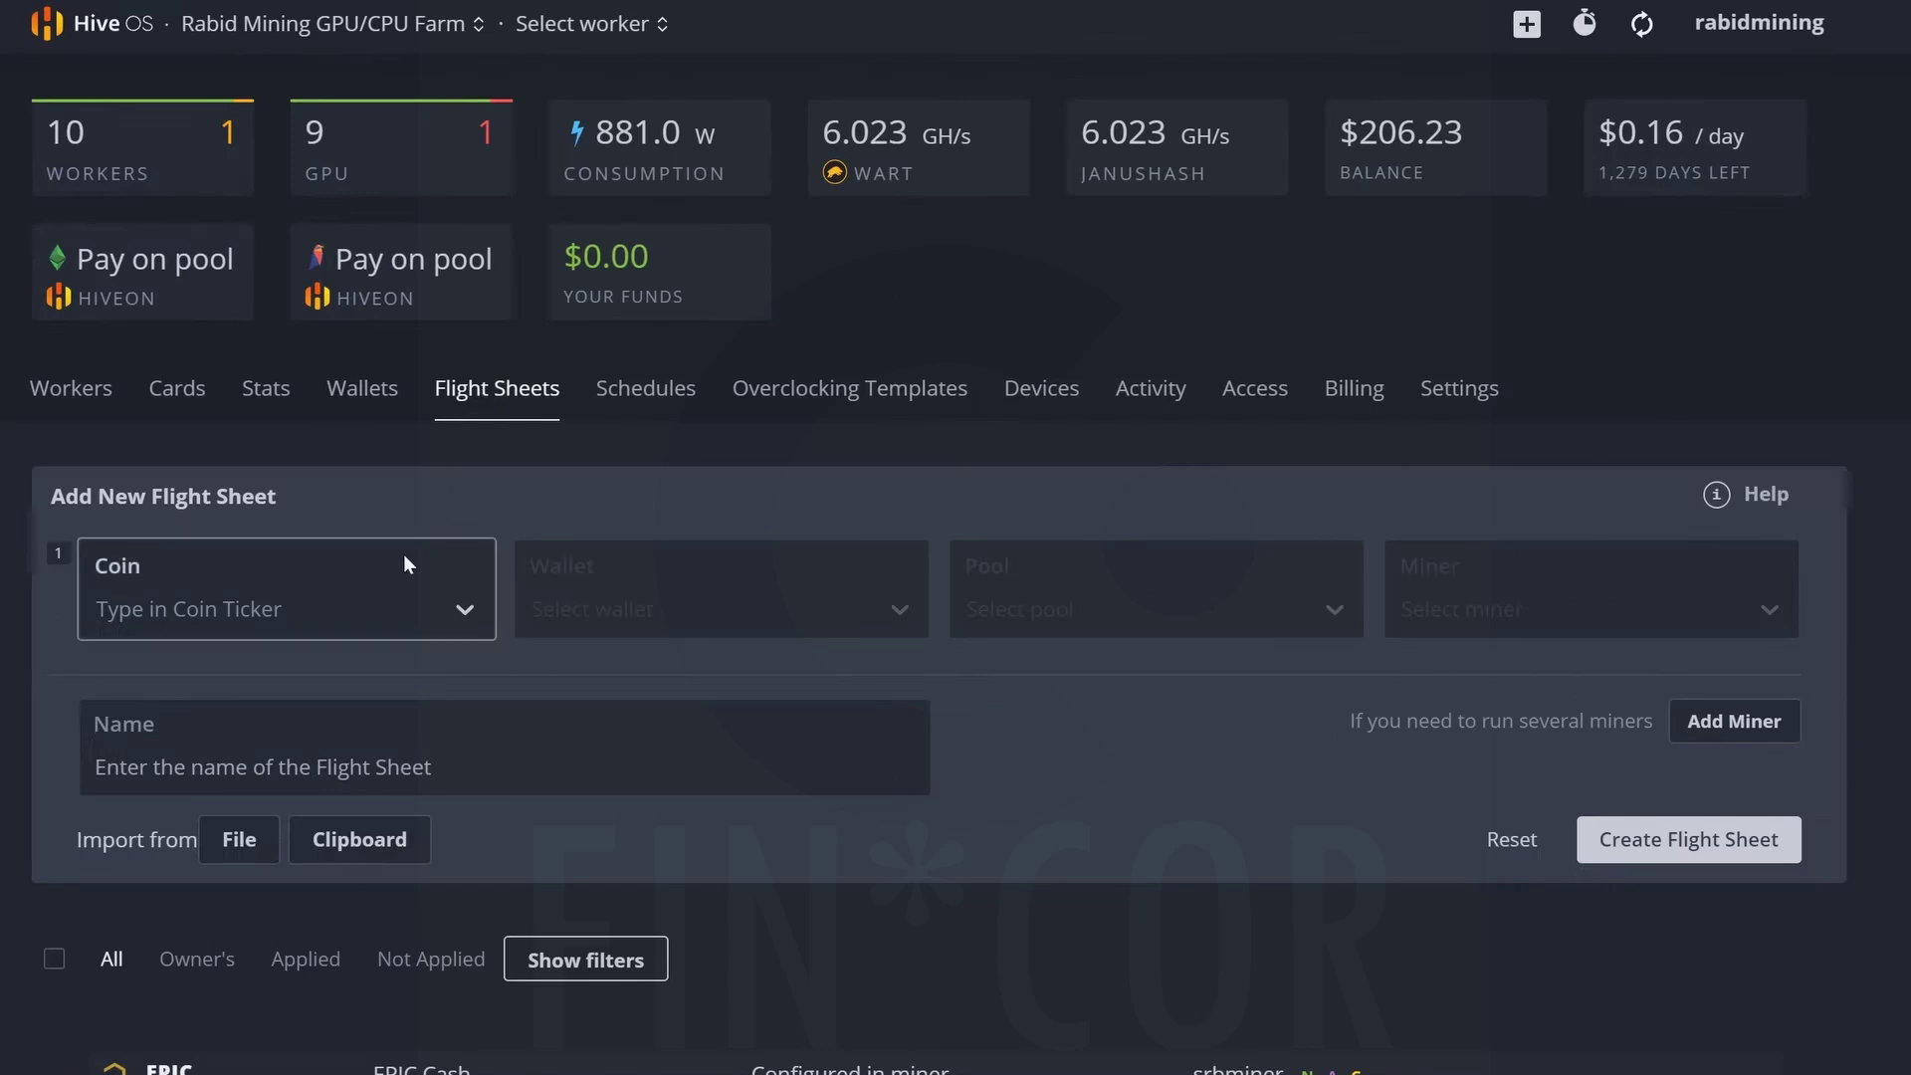
left_click(336, 612)
type("ct")
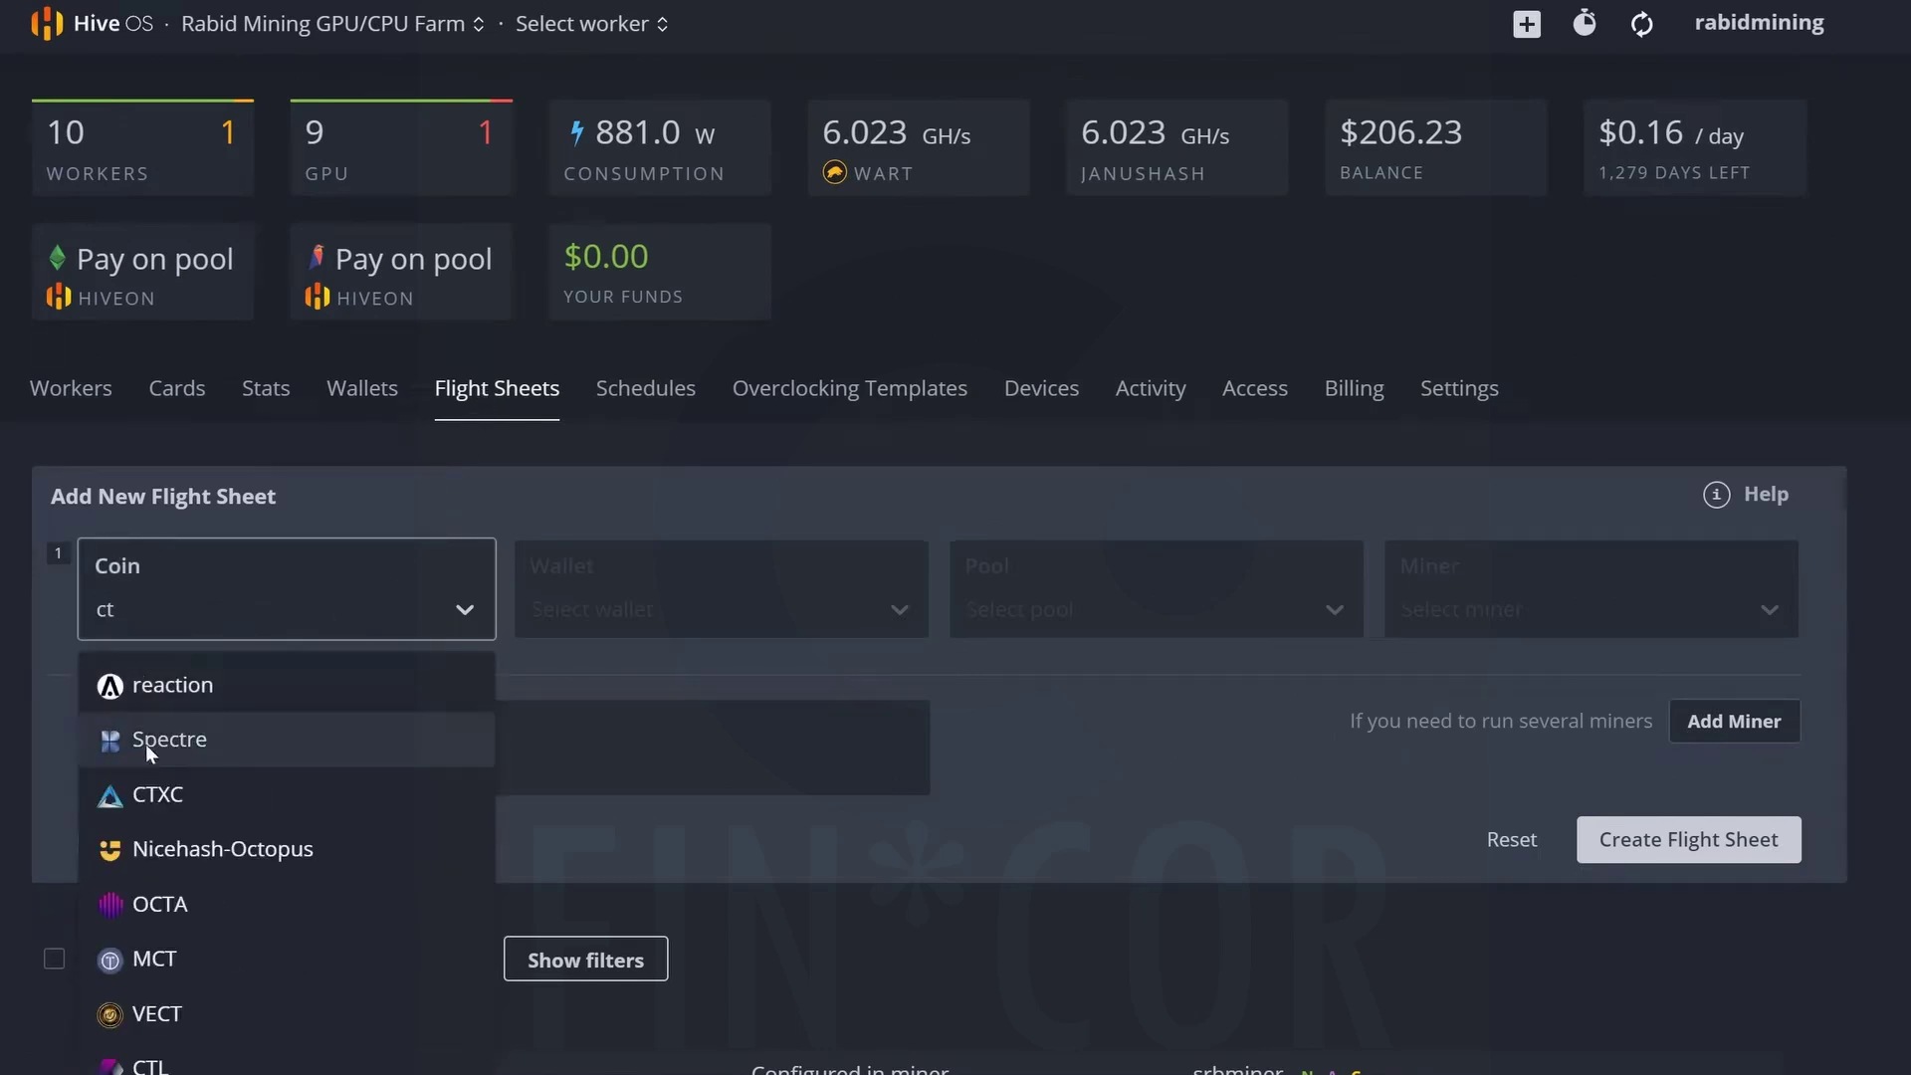
left_click(170, 803)
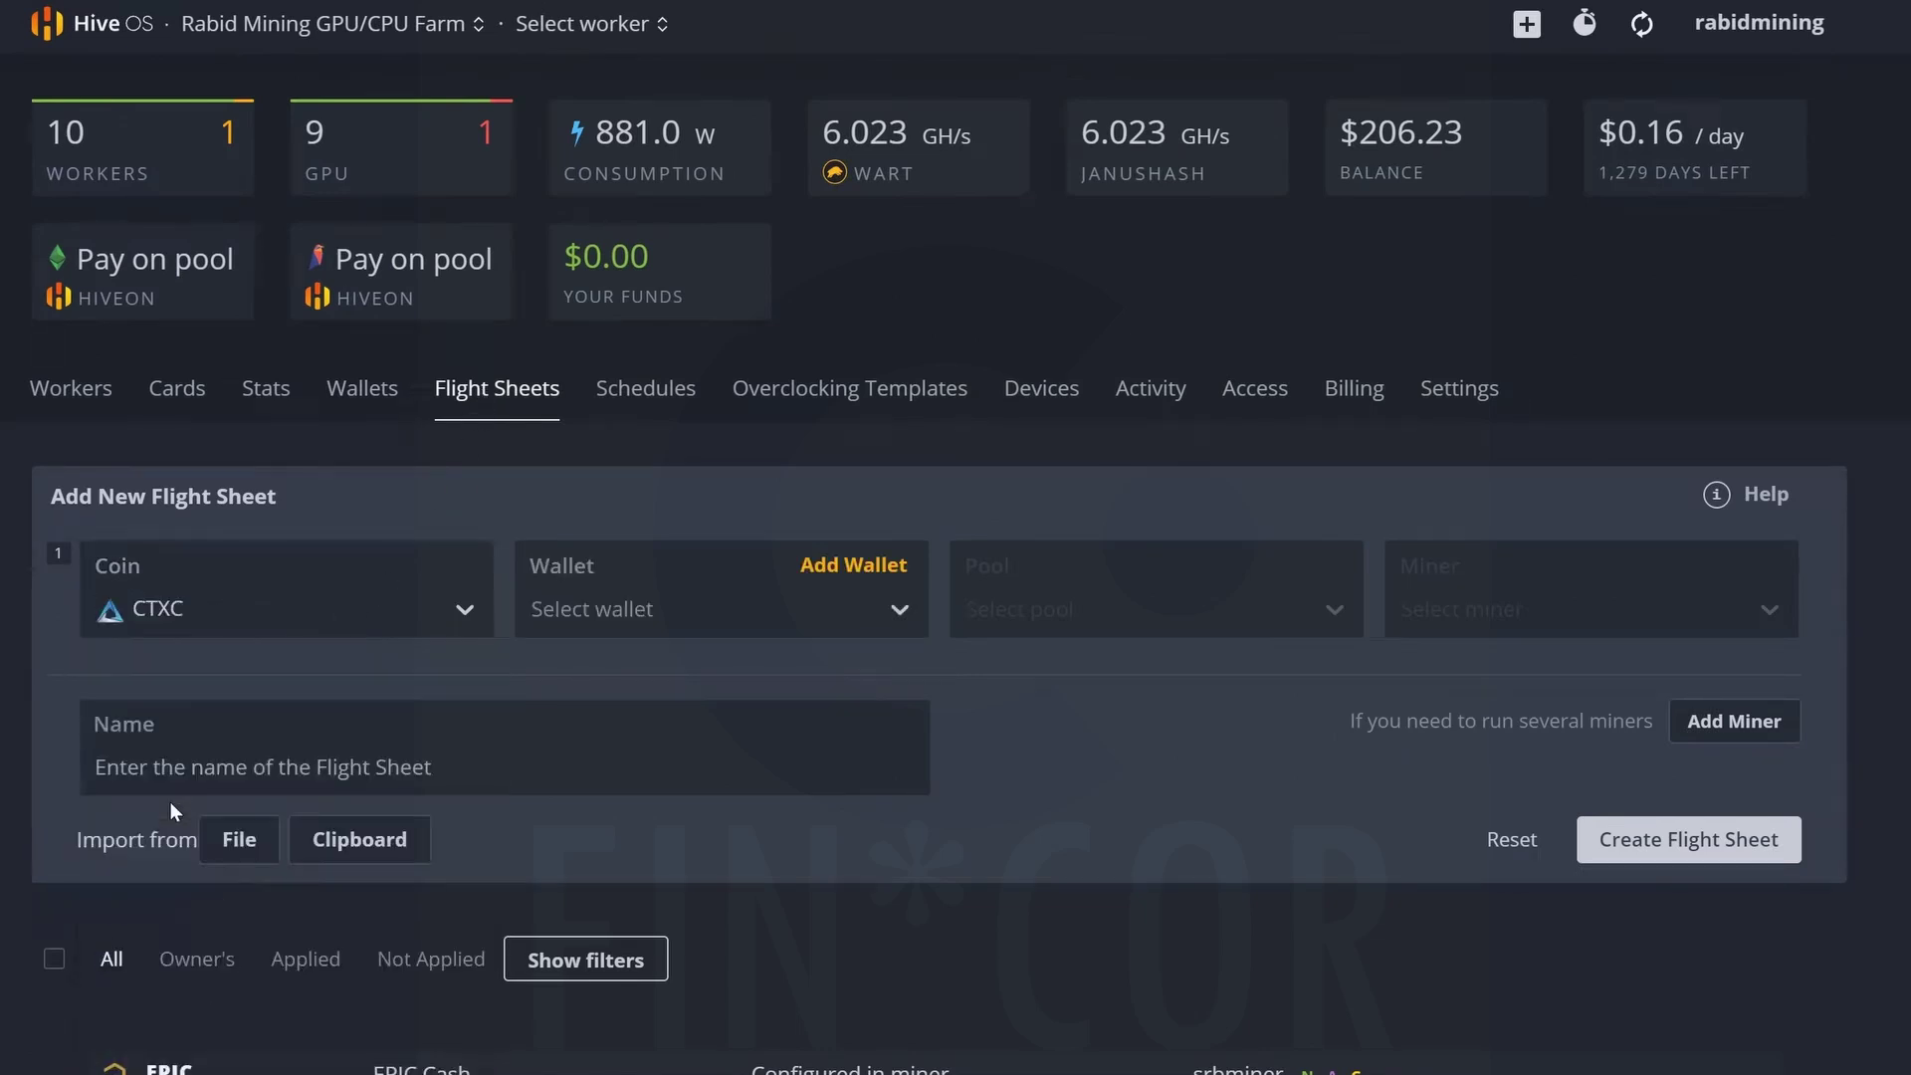
left_click(639, 602)
left_click(573, 684)
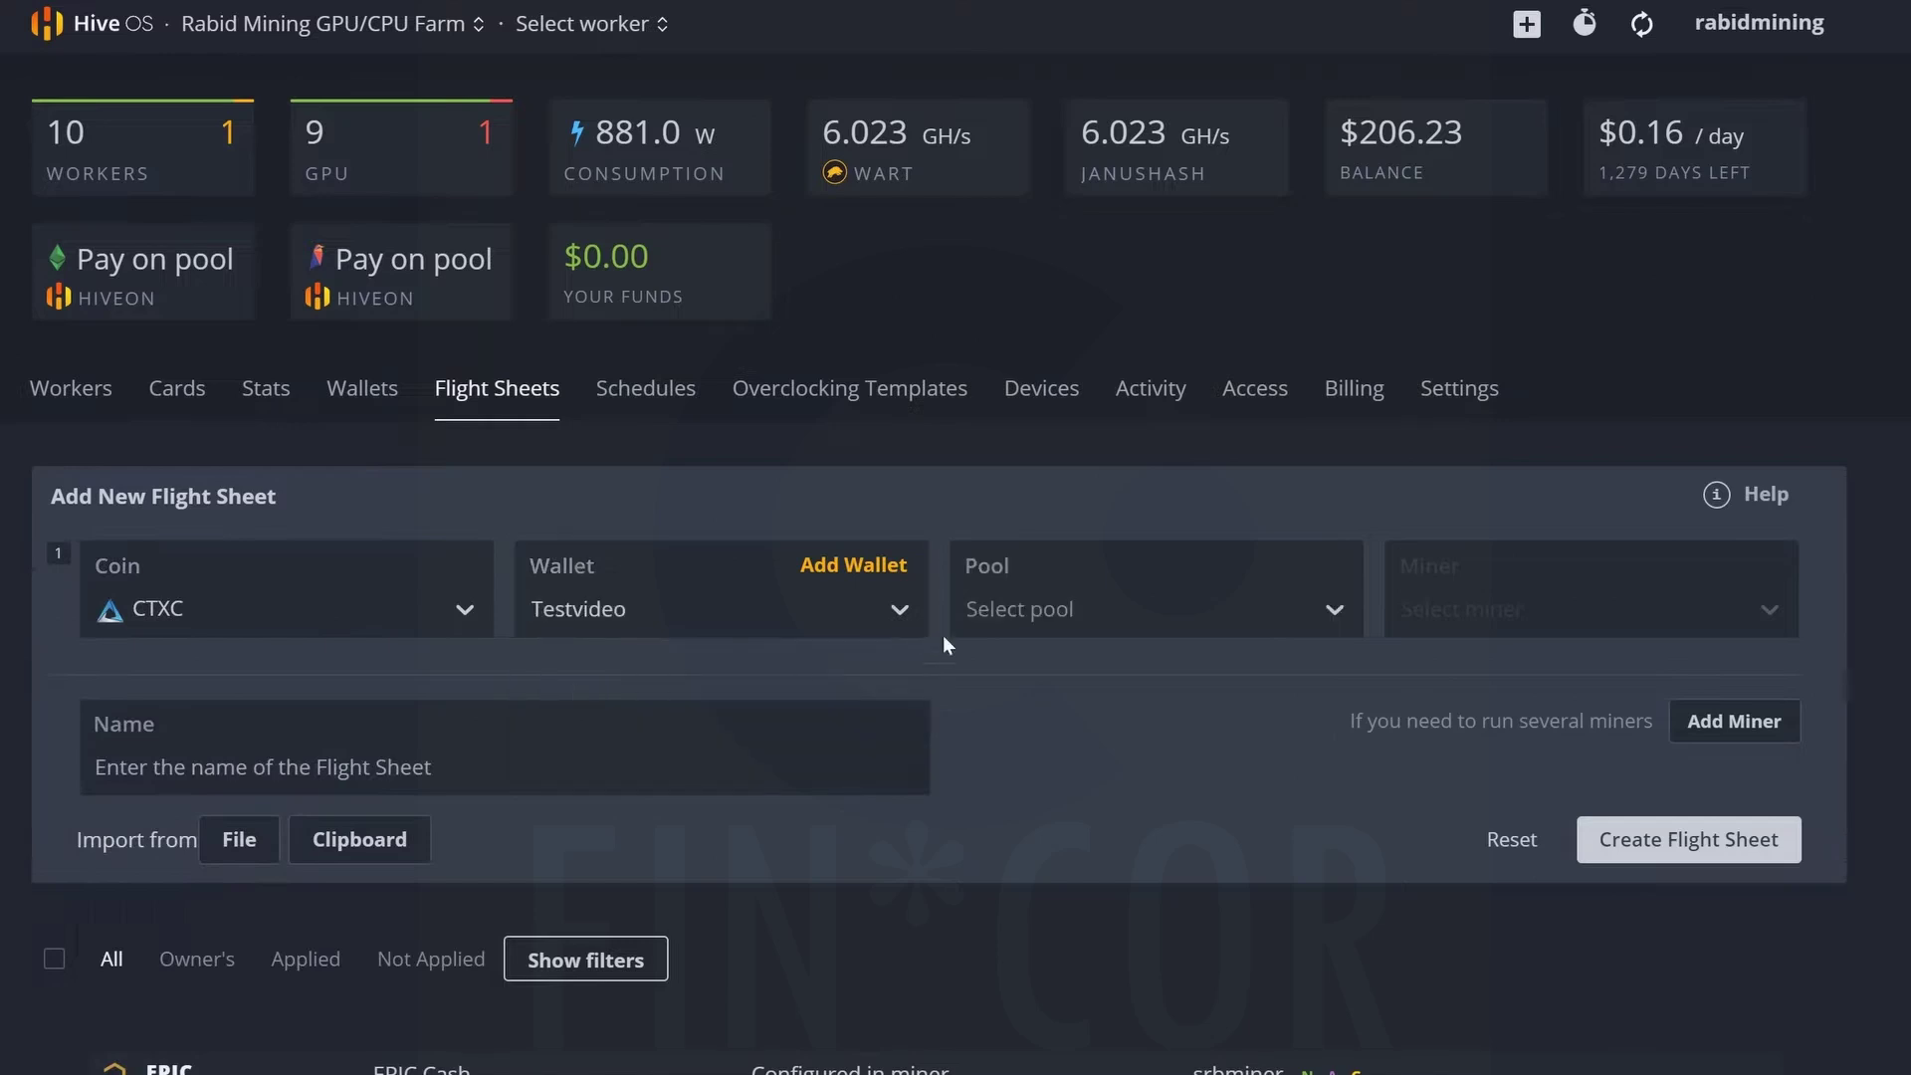
left_click(1035, 600)
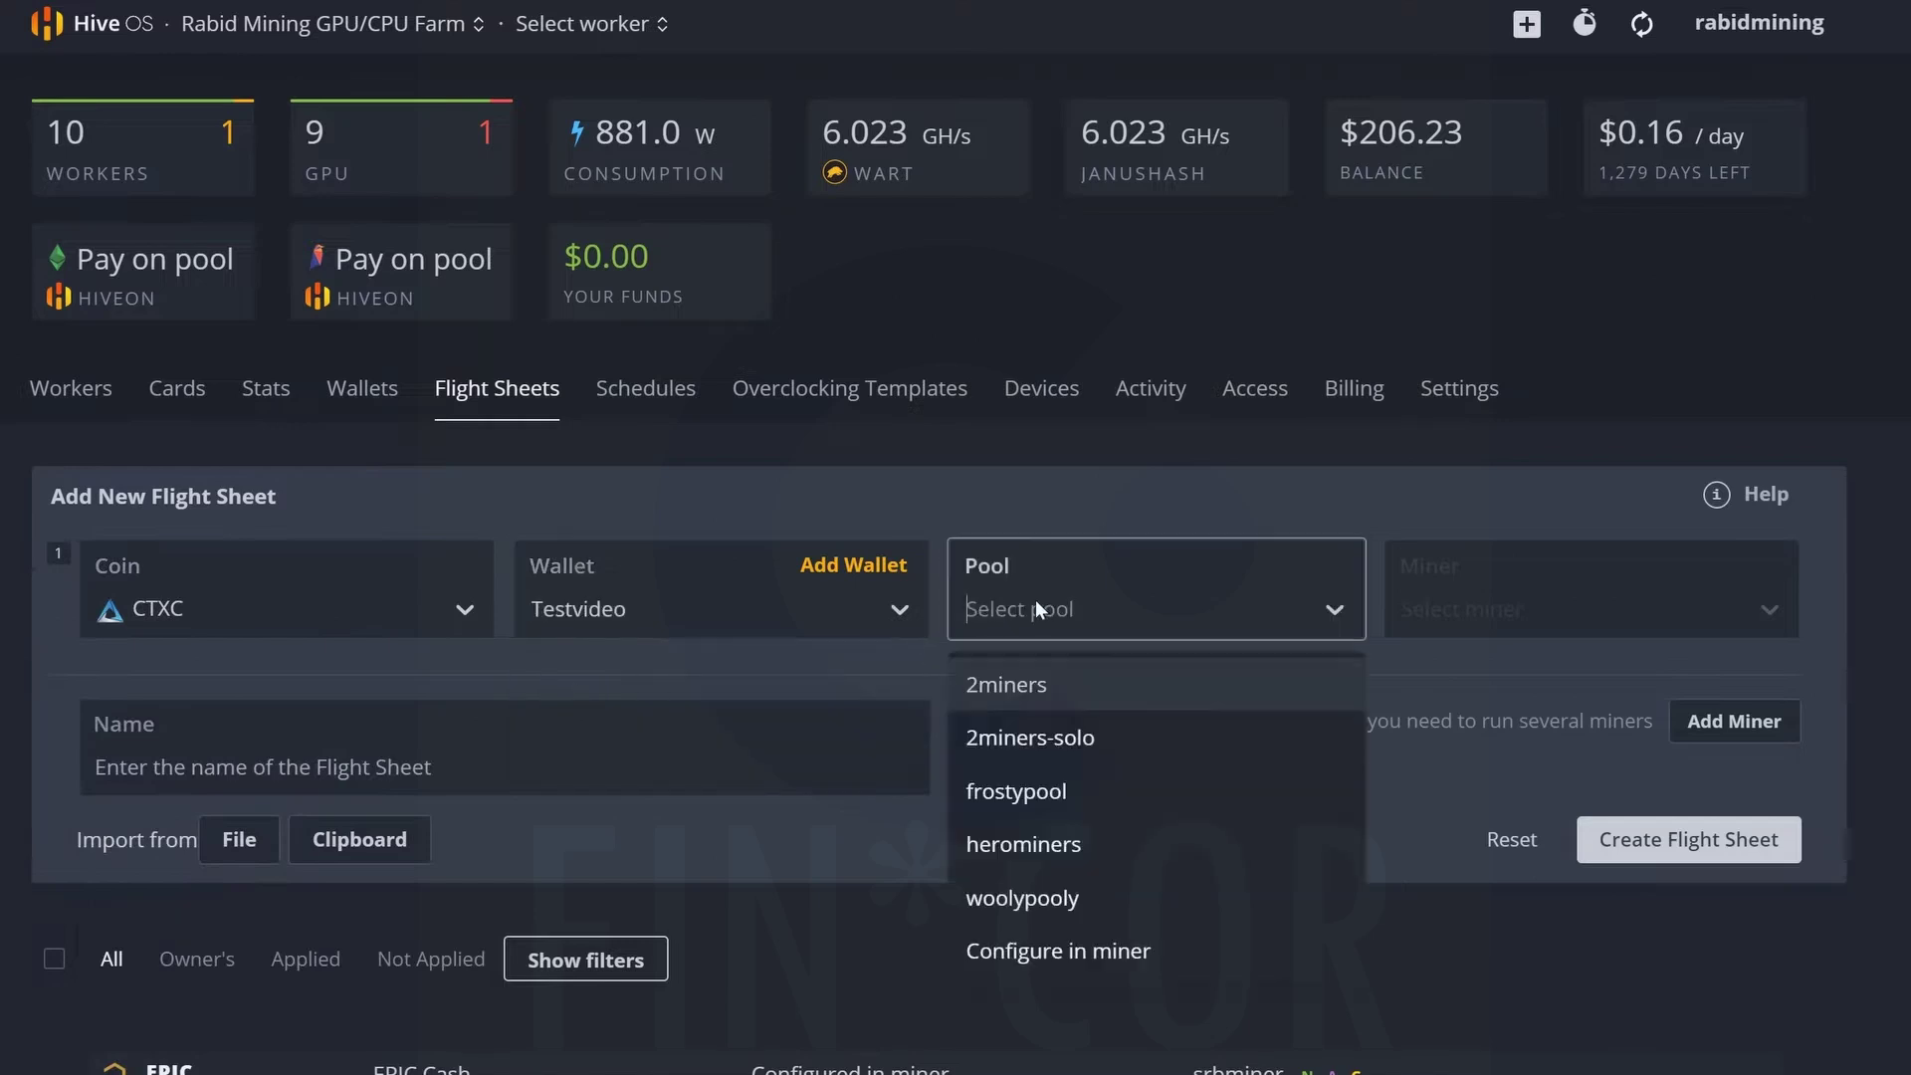
Choose herominers as the pool using the USA (West) server us.cortex.herominers.com:1155.
left_click(1012, 844)
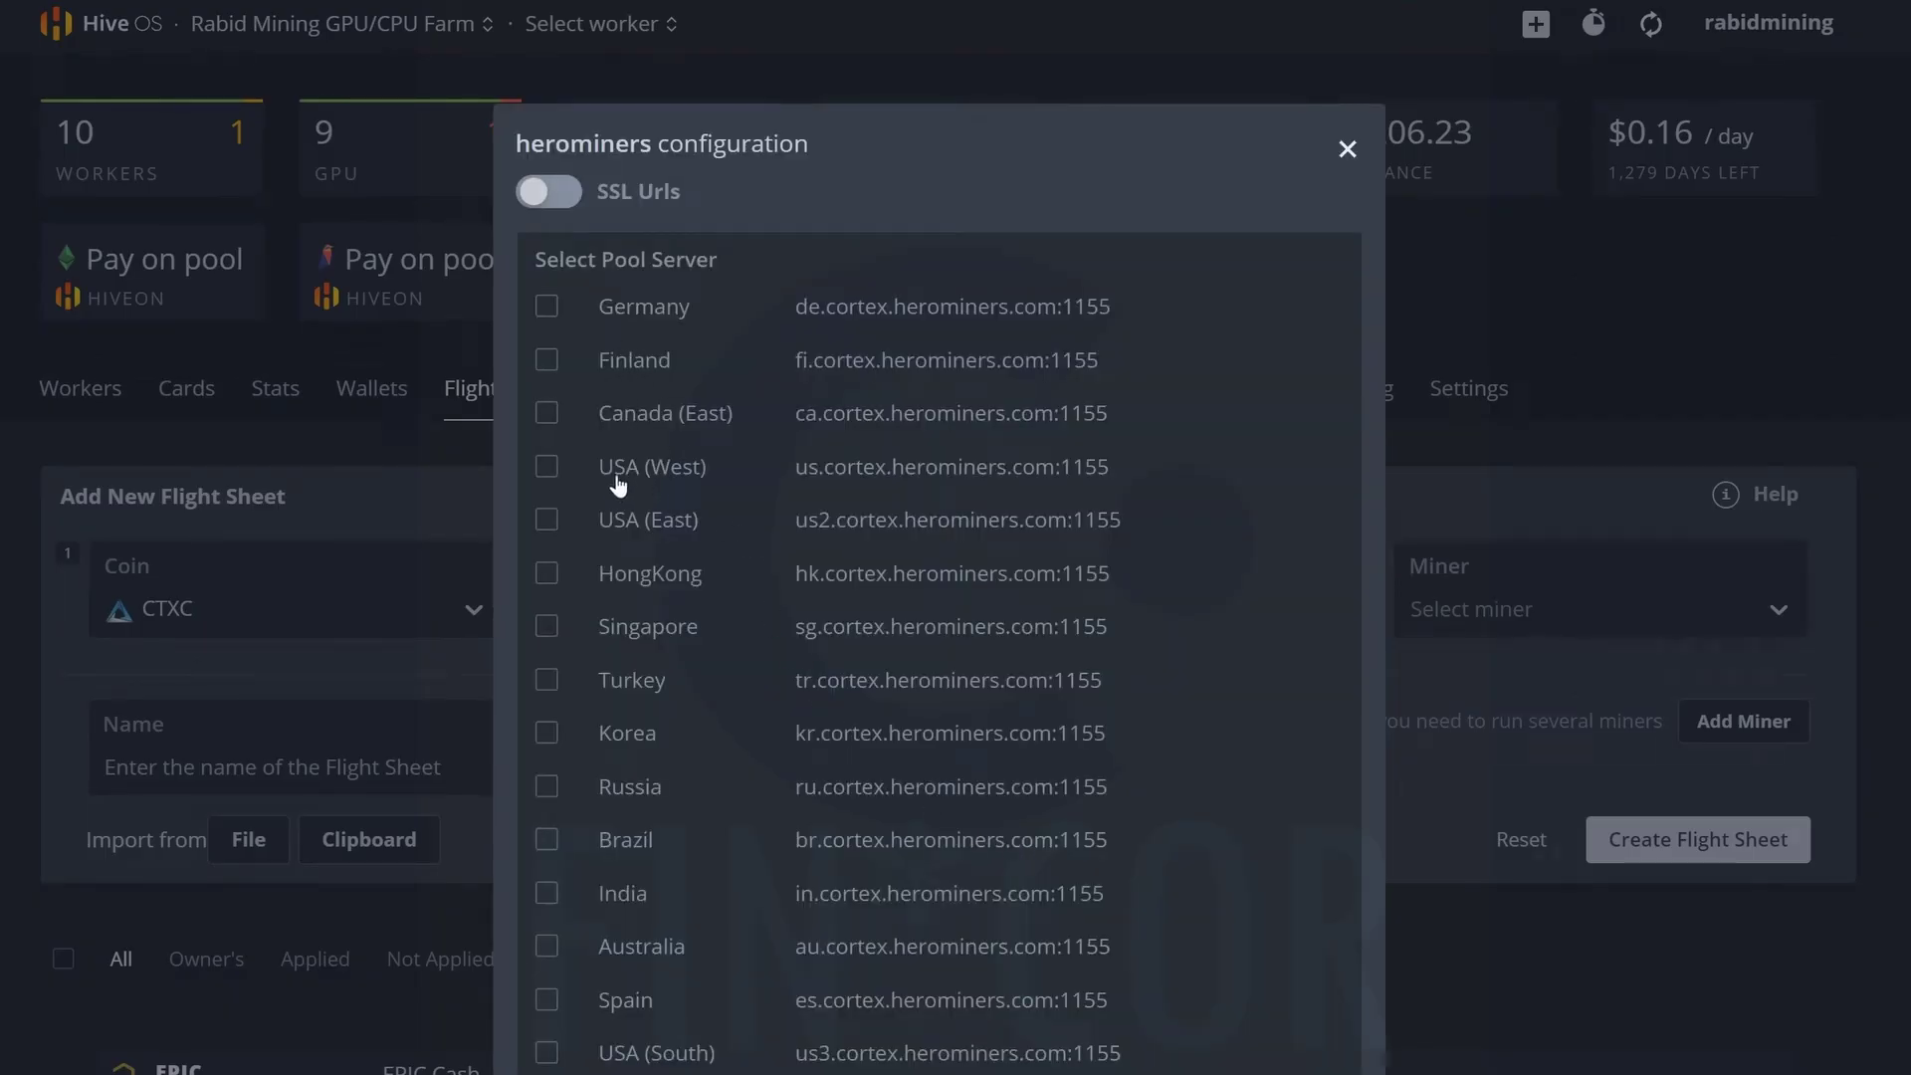
left_click(547, 467)
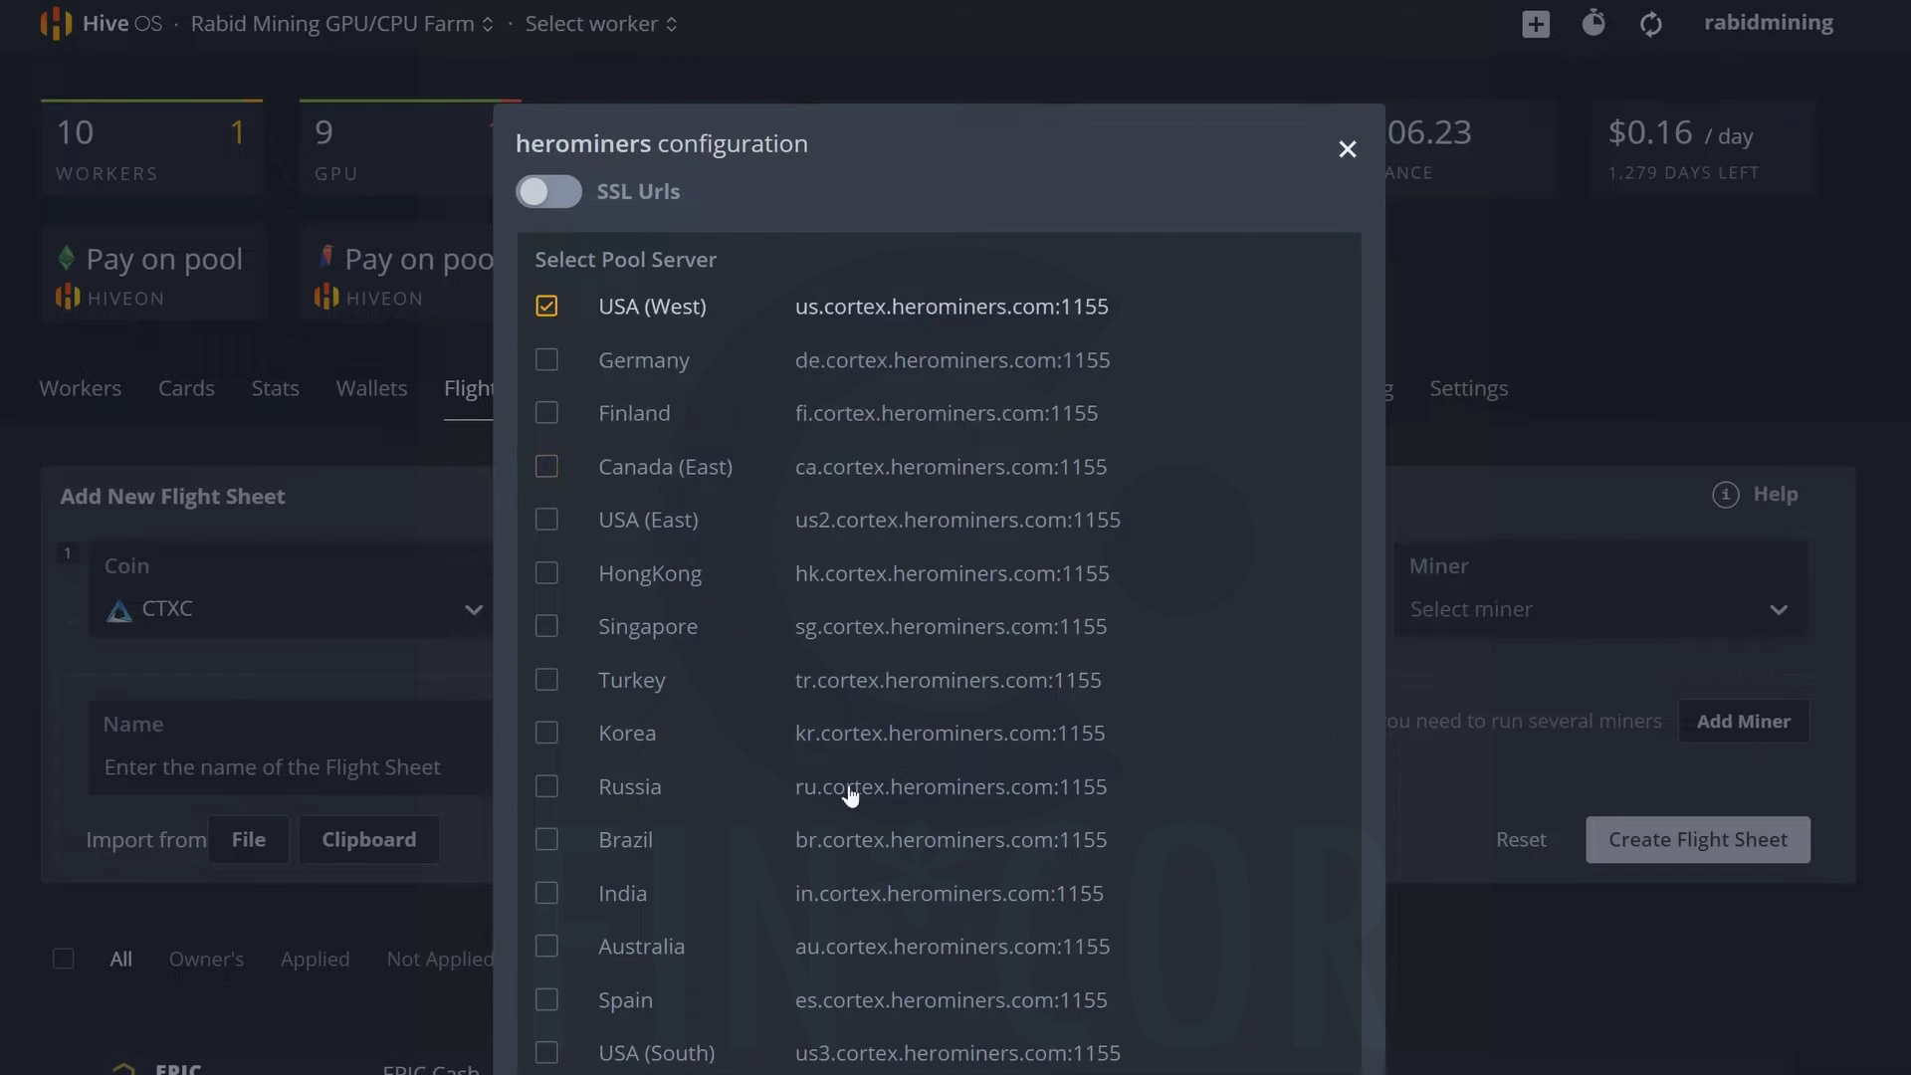
key("Escape")
left_click(1478, 601)
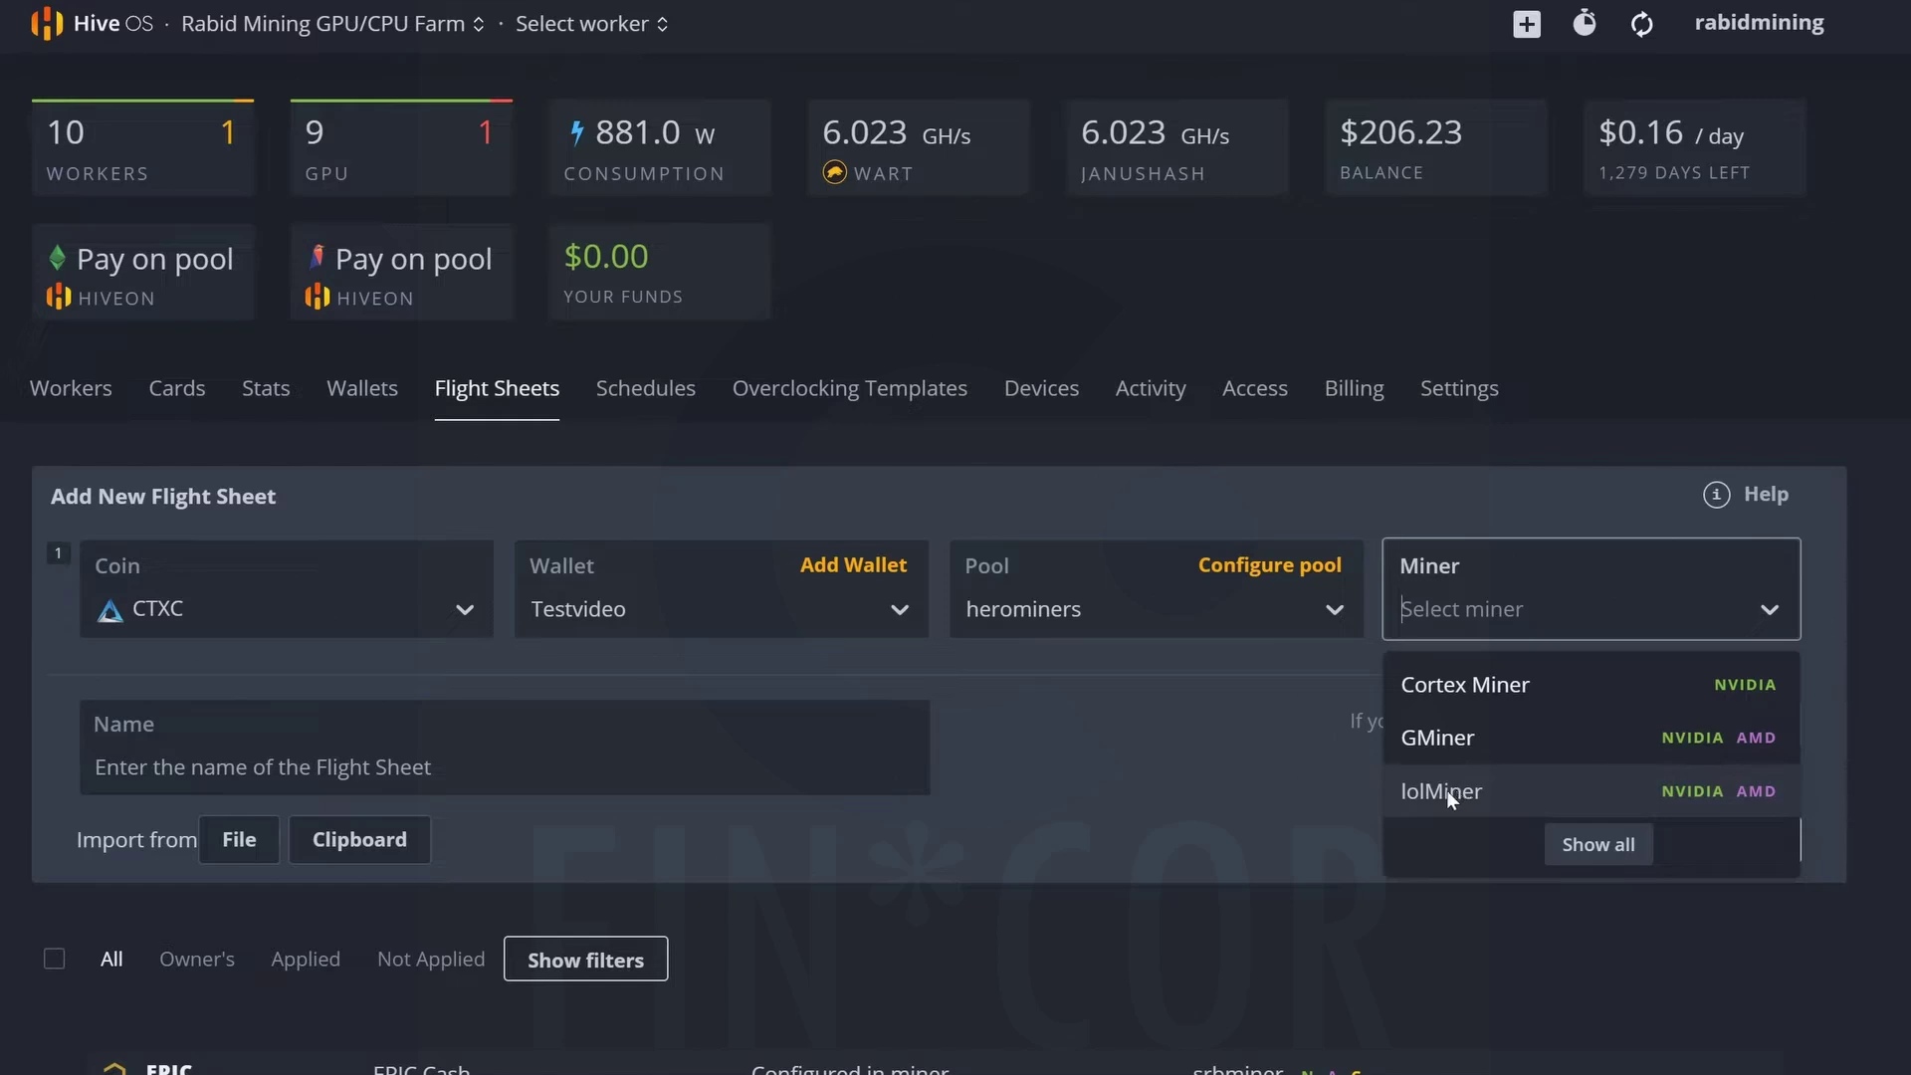
Select GMiner, name the sheet 'Cortex testvideo herominers', and create the flight sheet.
left_click(1439, 737)
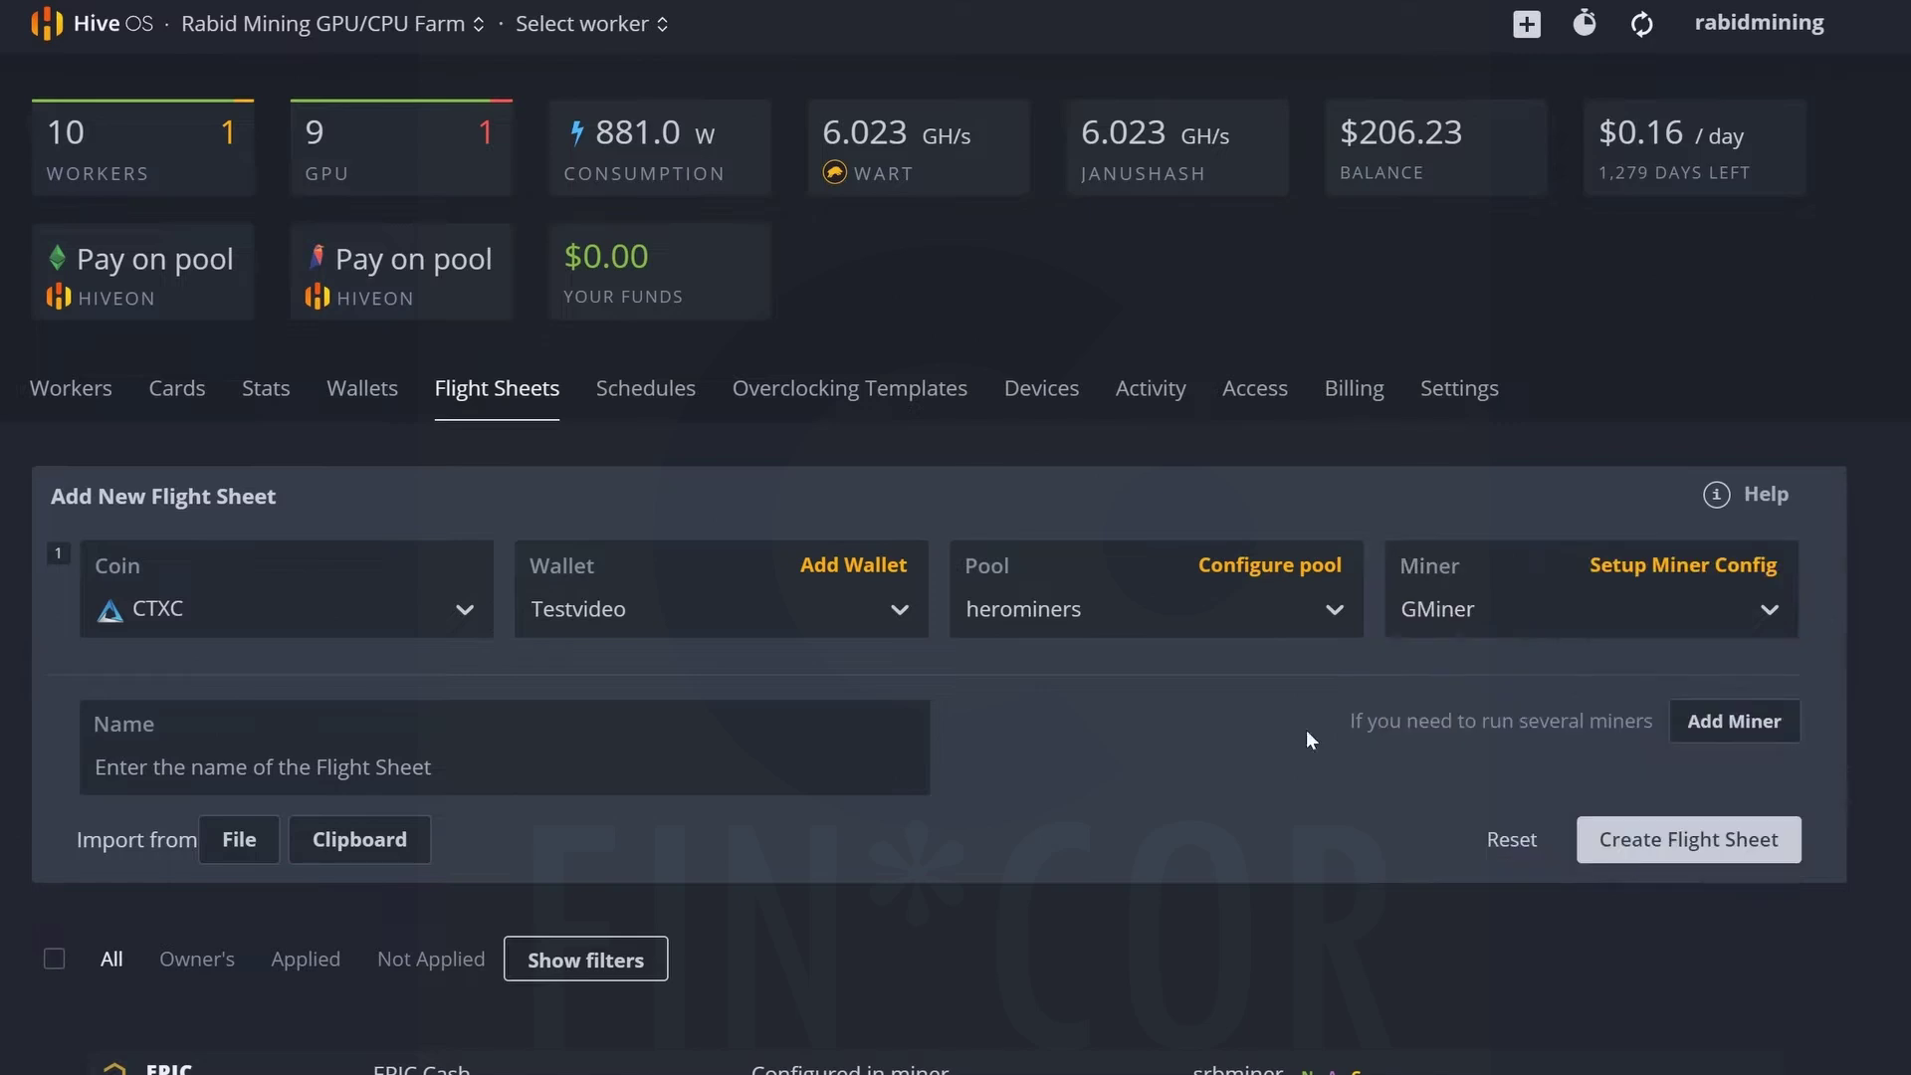
type("C")
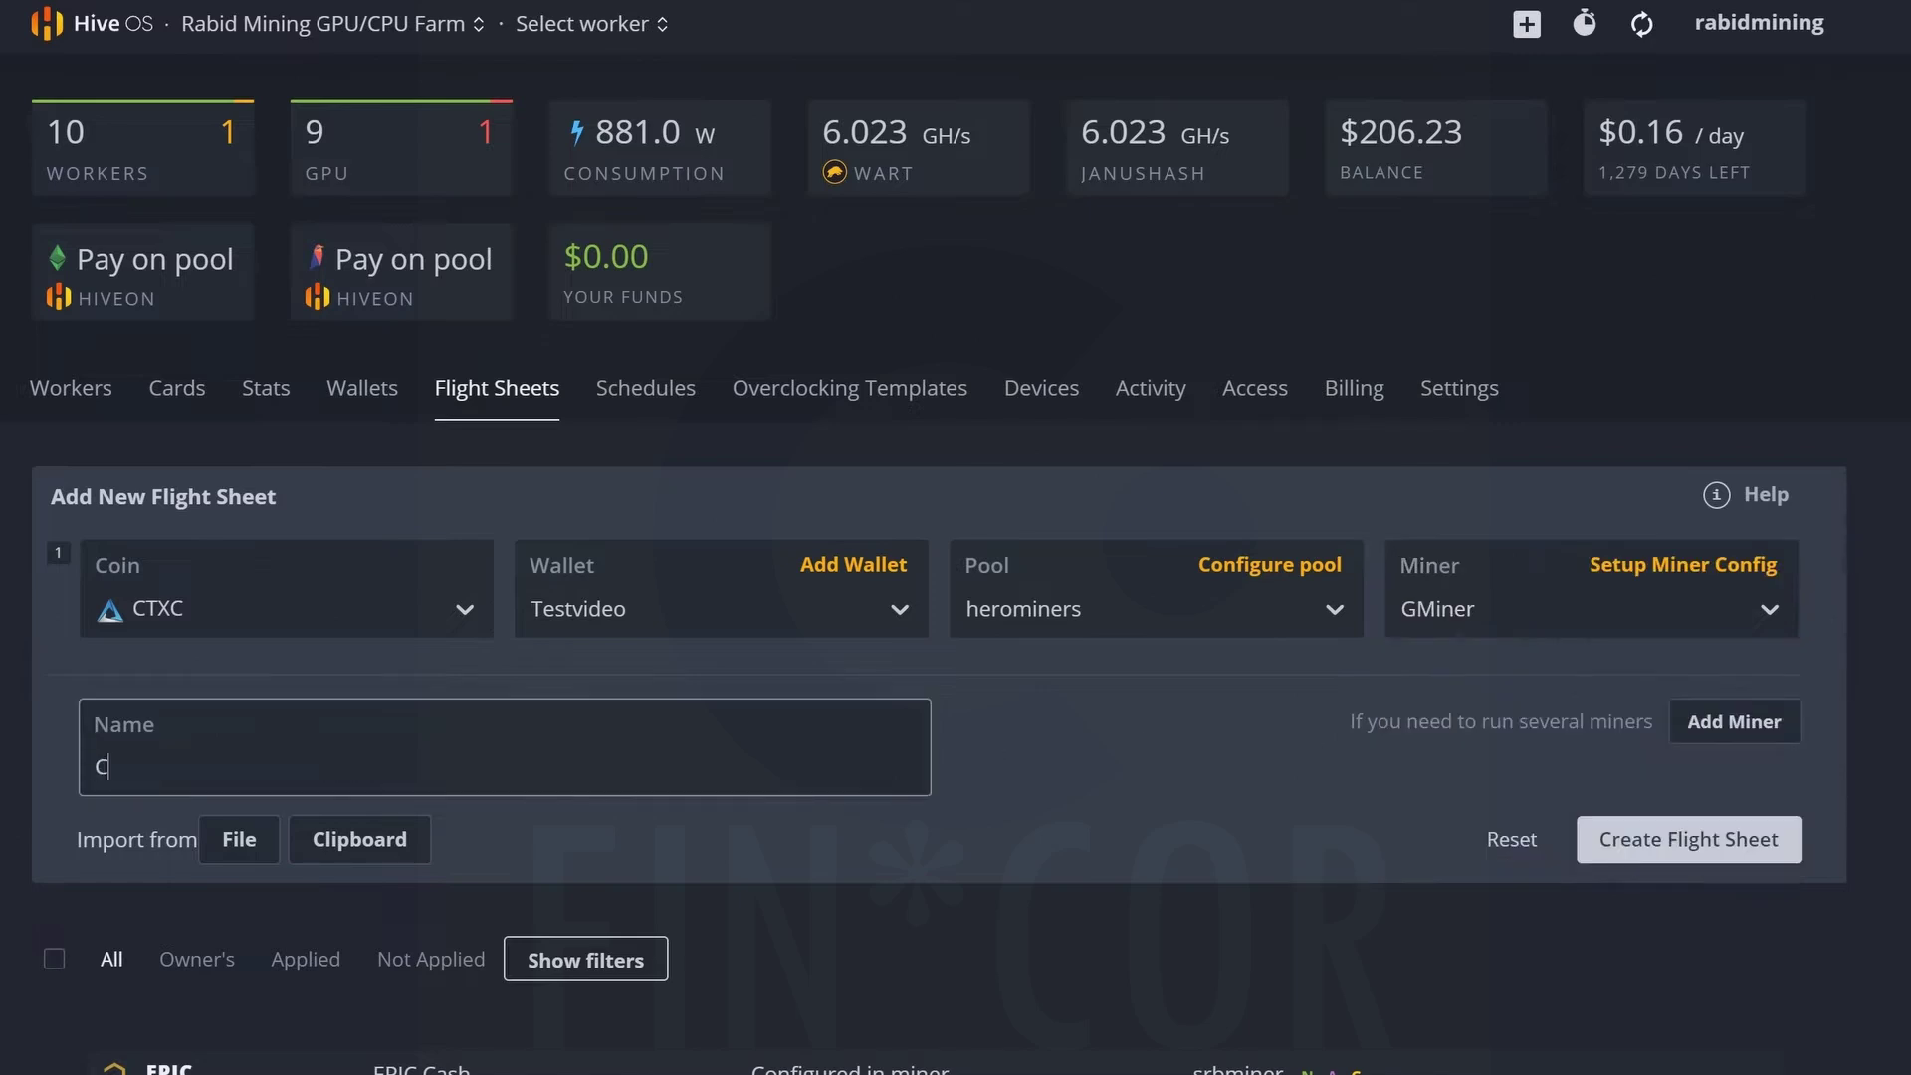
type("ortex testvideo he")
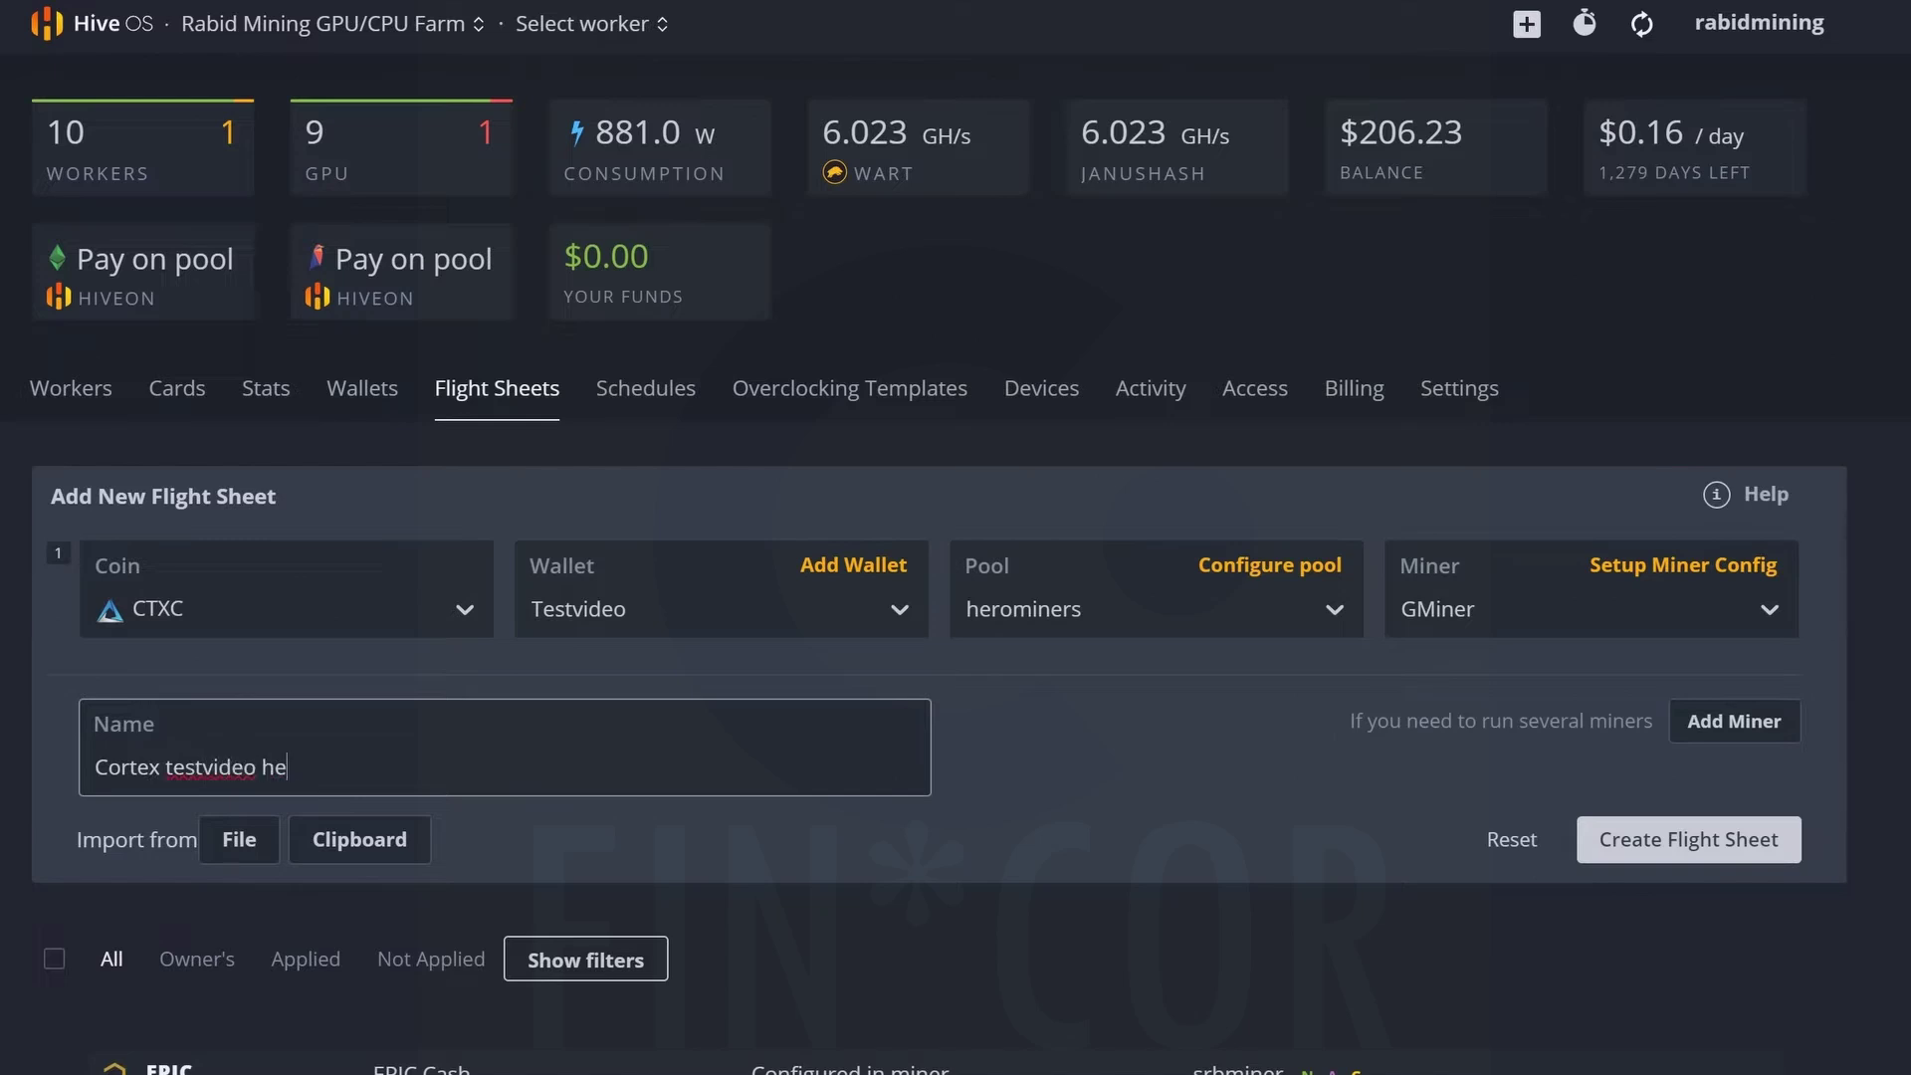
type("rominers")
left_click(1617, 569)
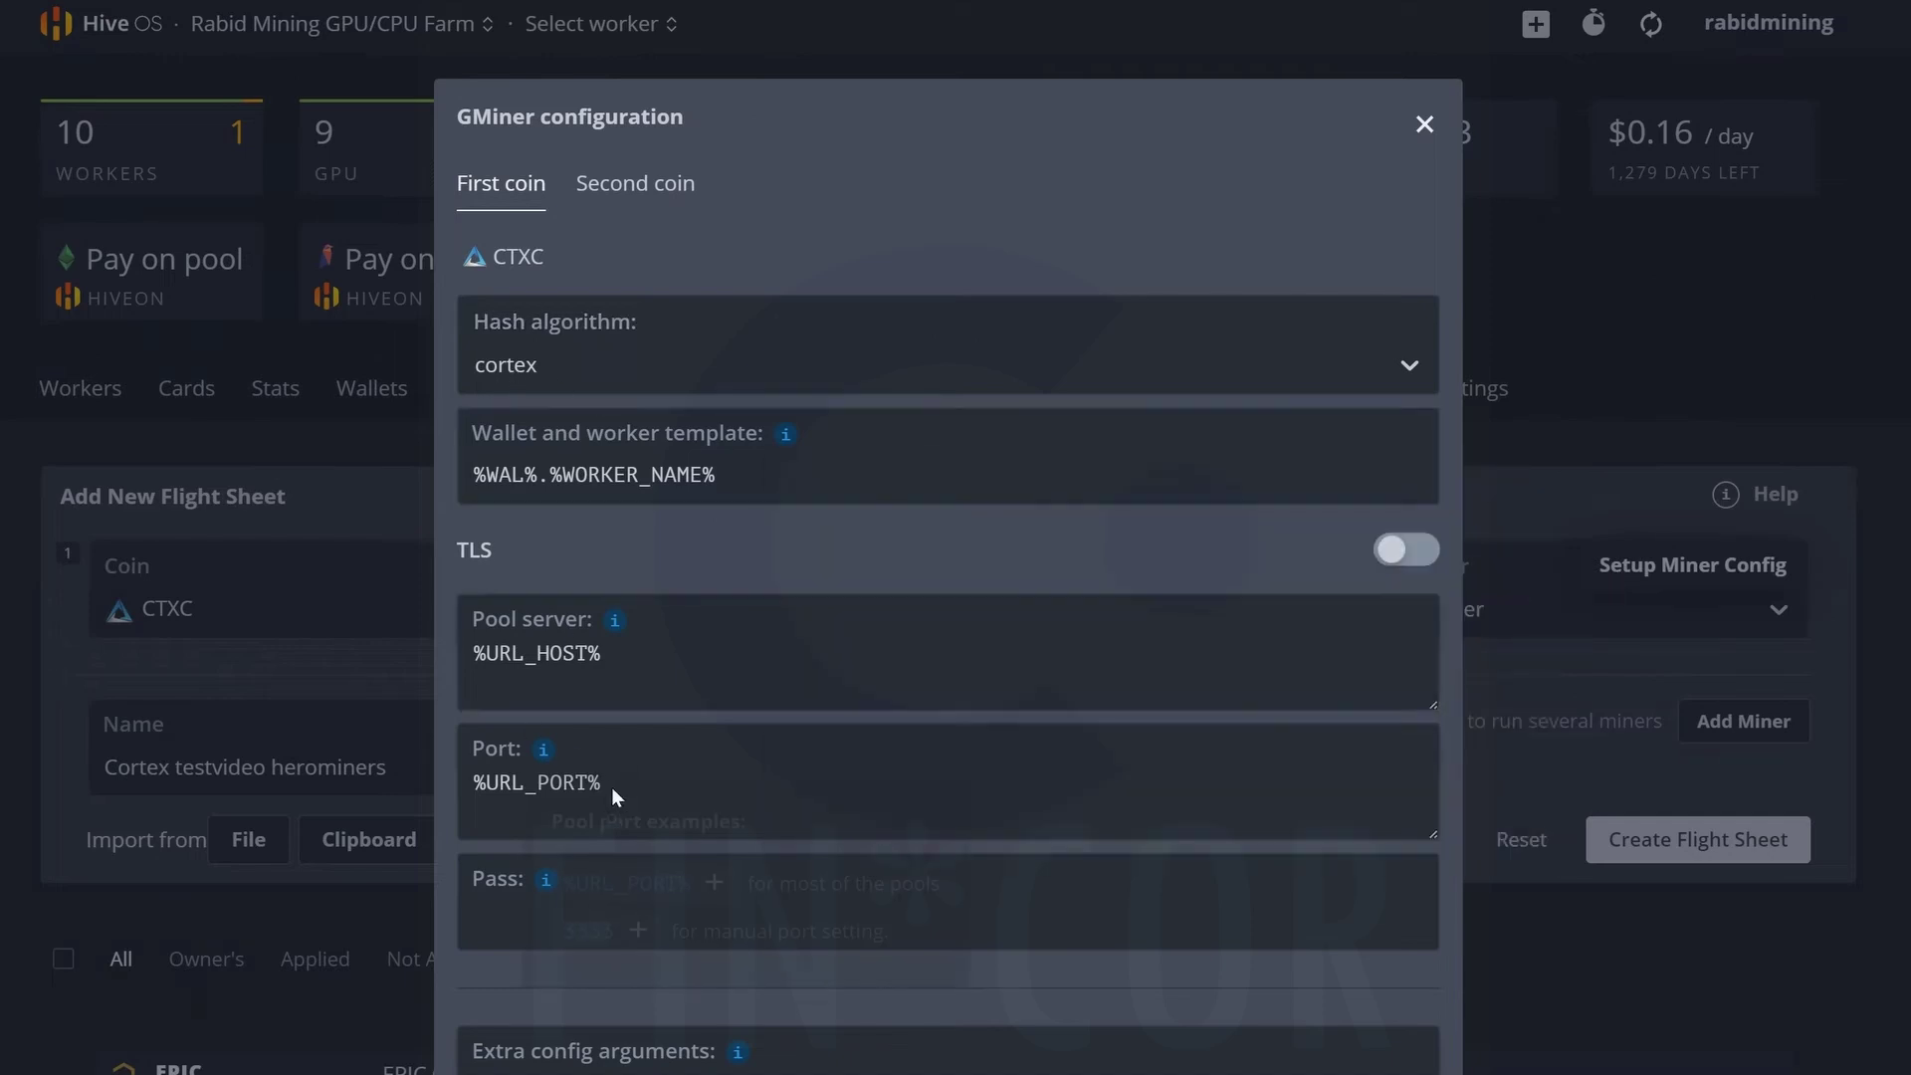
mouse_move(543, 752)
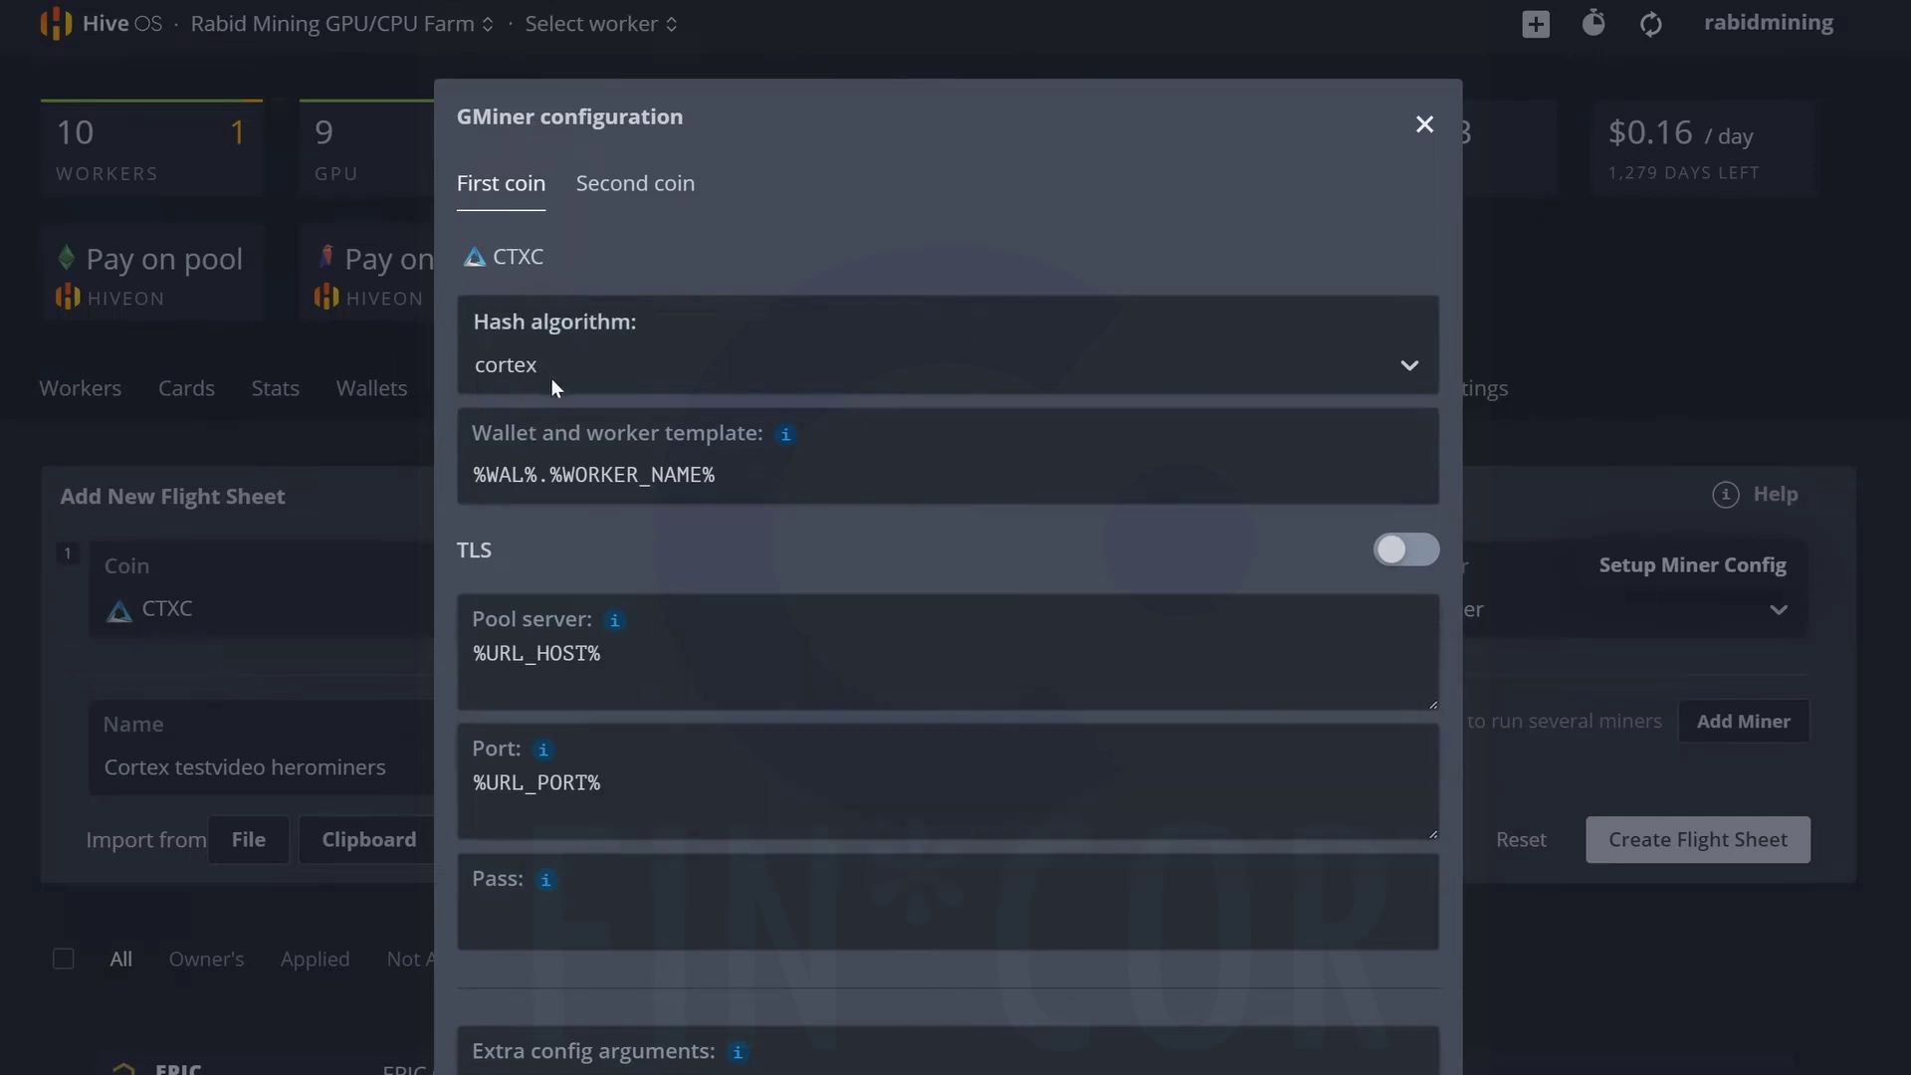
left_click(1423, 125)
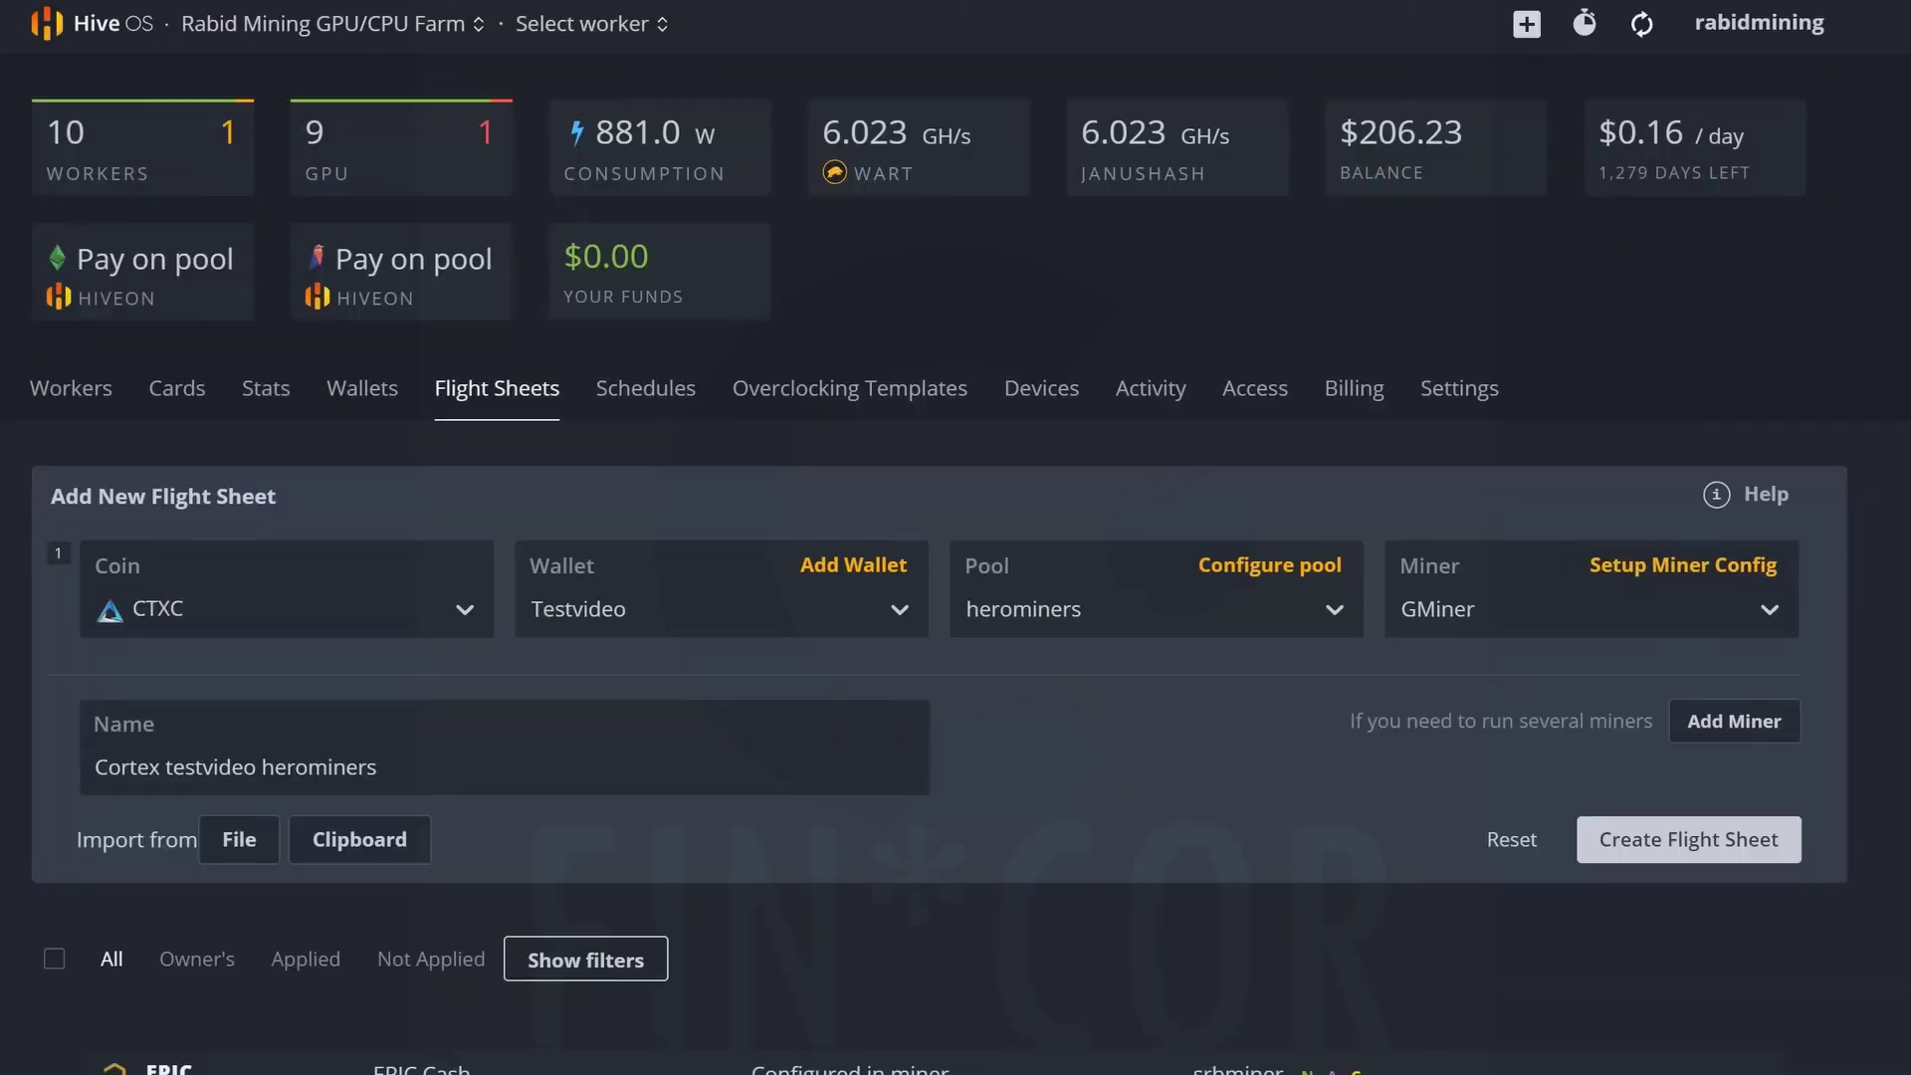
left_click(1671, 849)
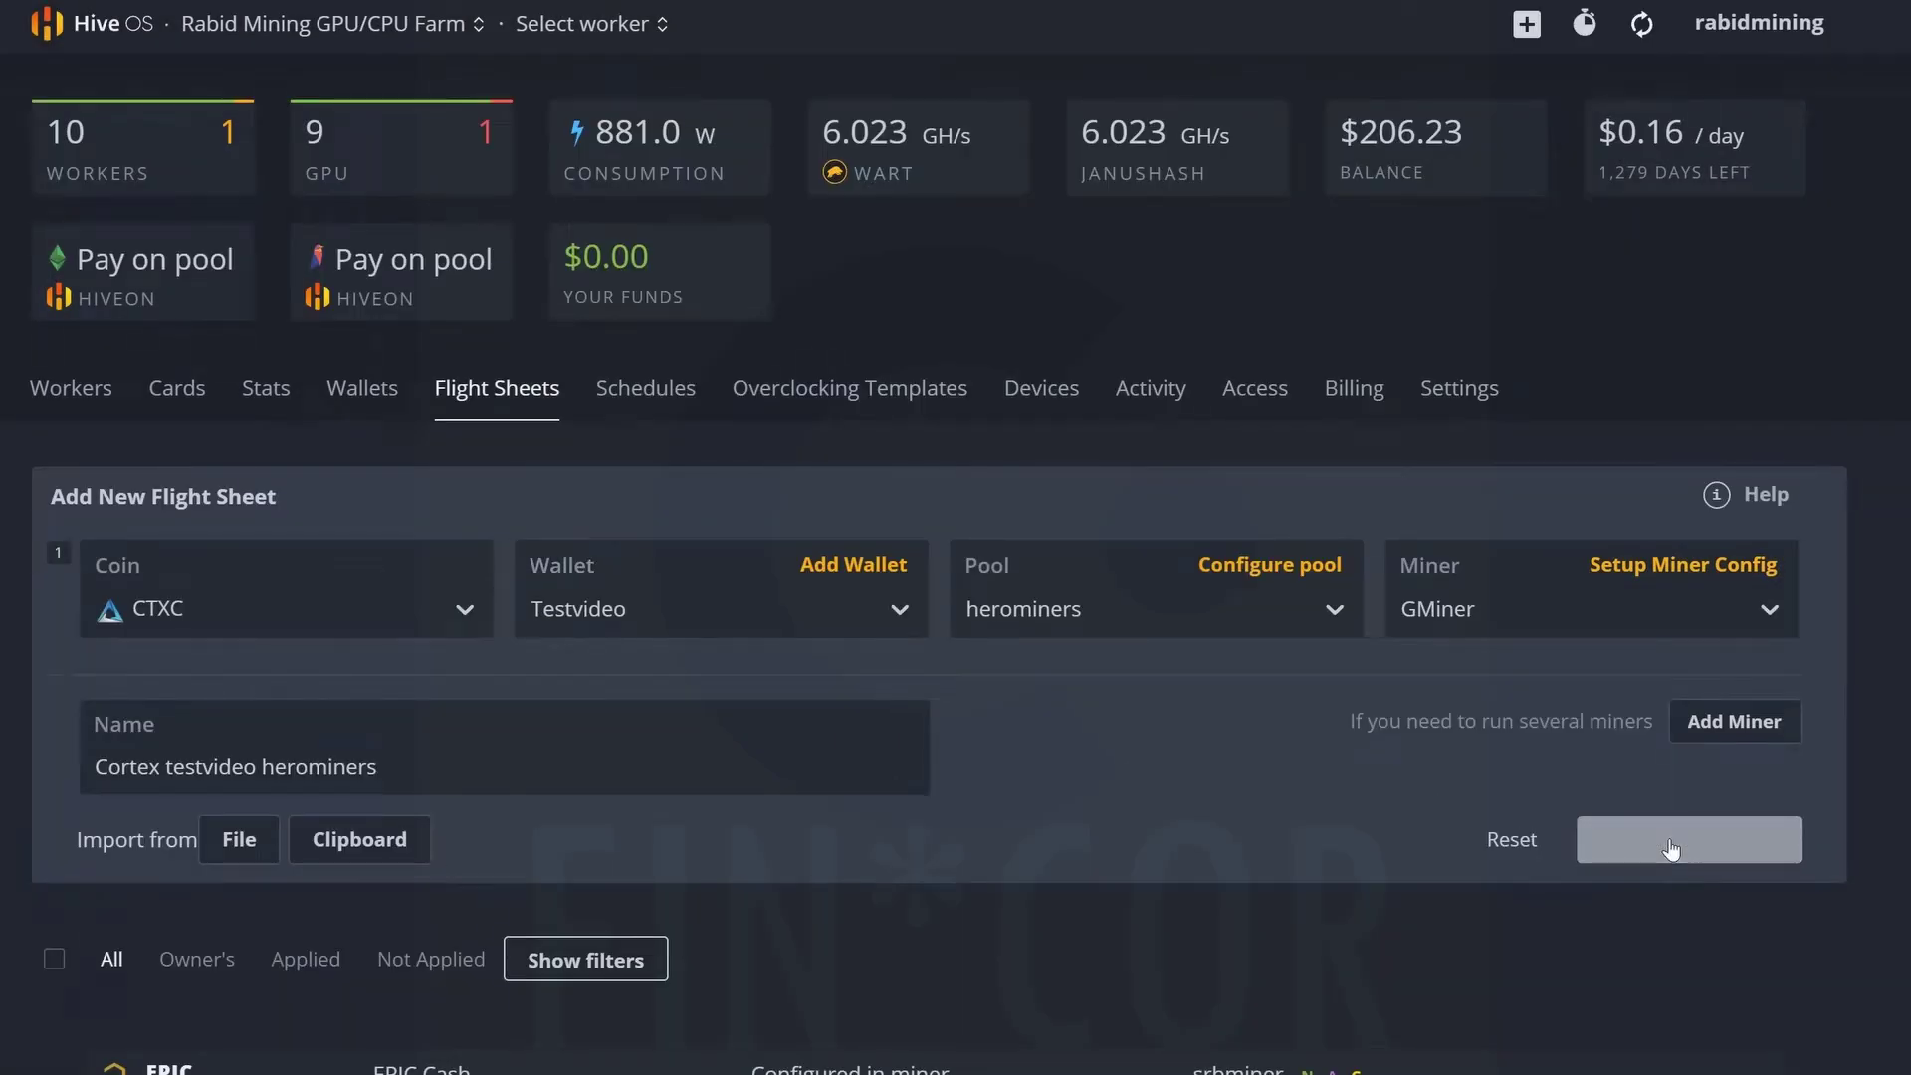
scroll(1676, 797, "down", 15)
Remove the WART Warthog Herominers flight sheet from Rig37_7950x, leaving it without a flight sheet.
scroll(1225, 972, "up", 10)
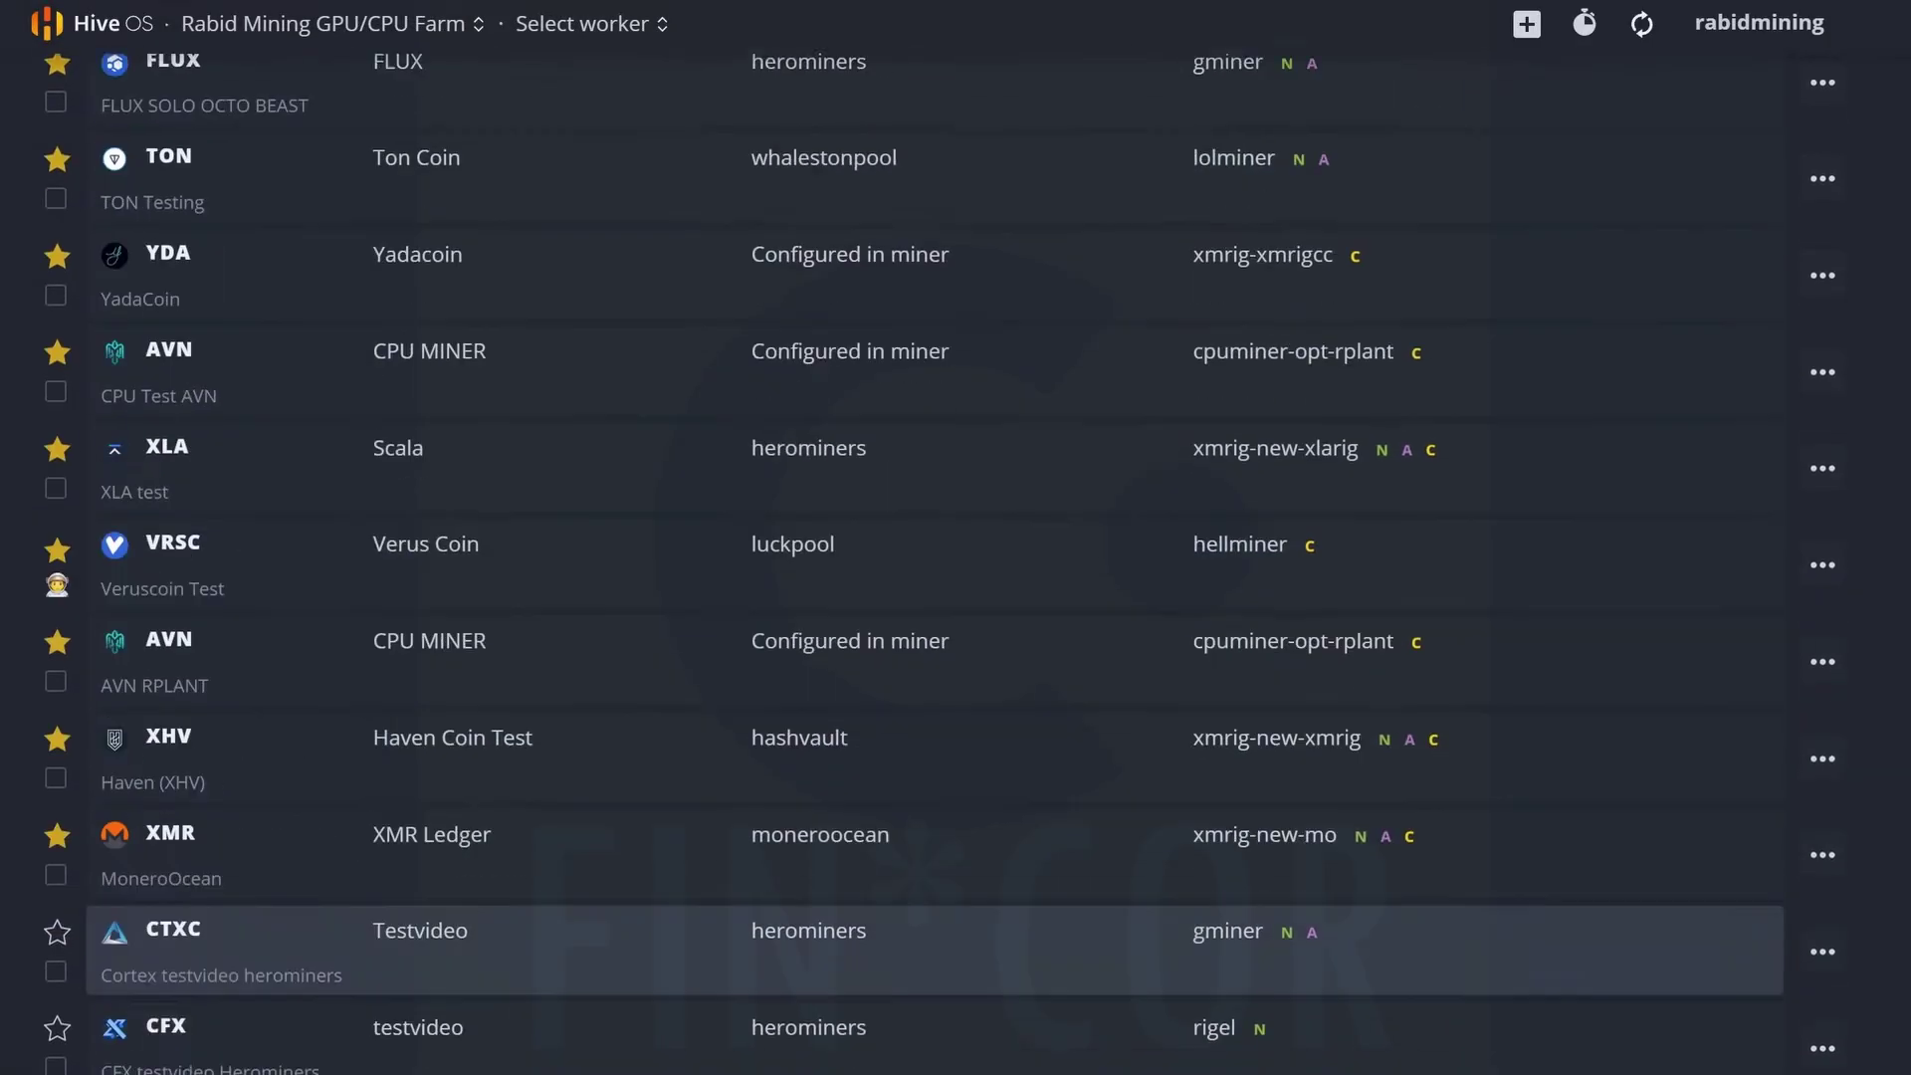
scroll(674, 1045, "up", 10)
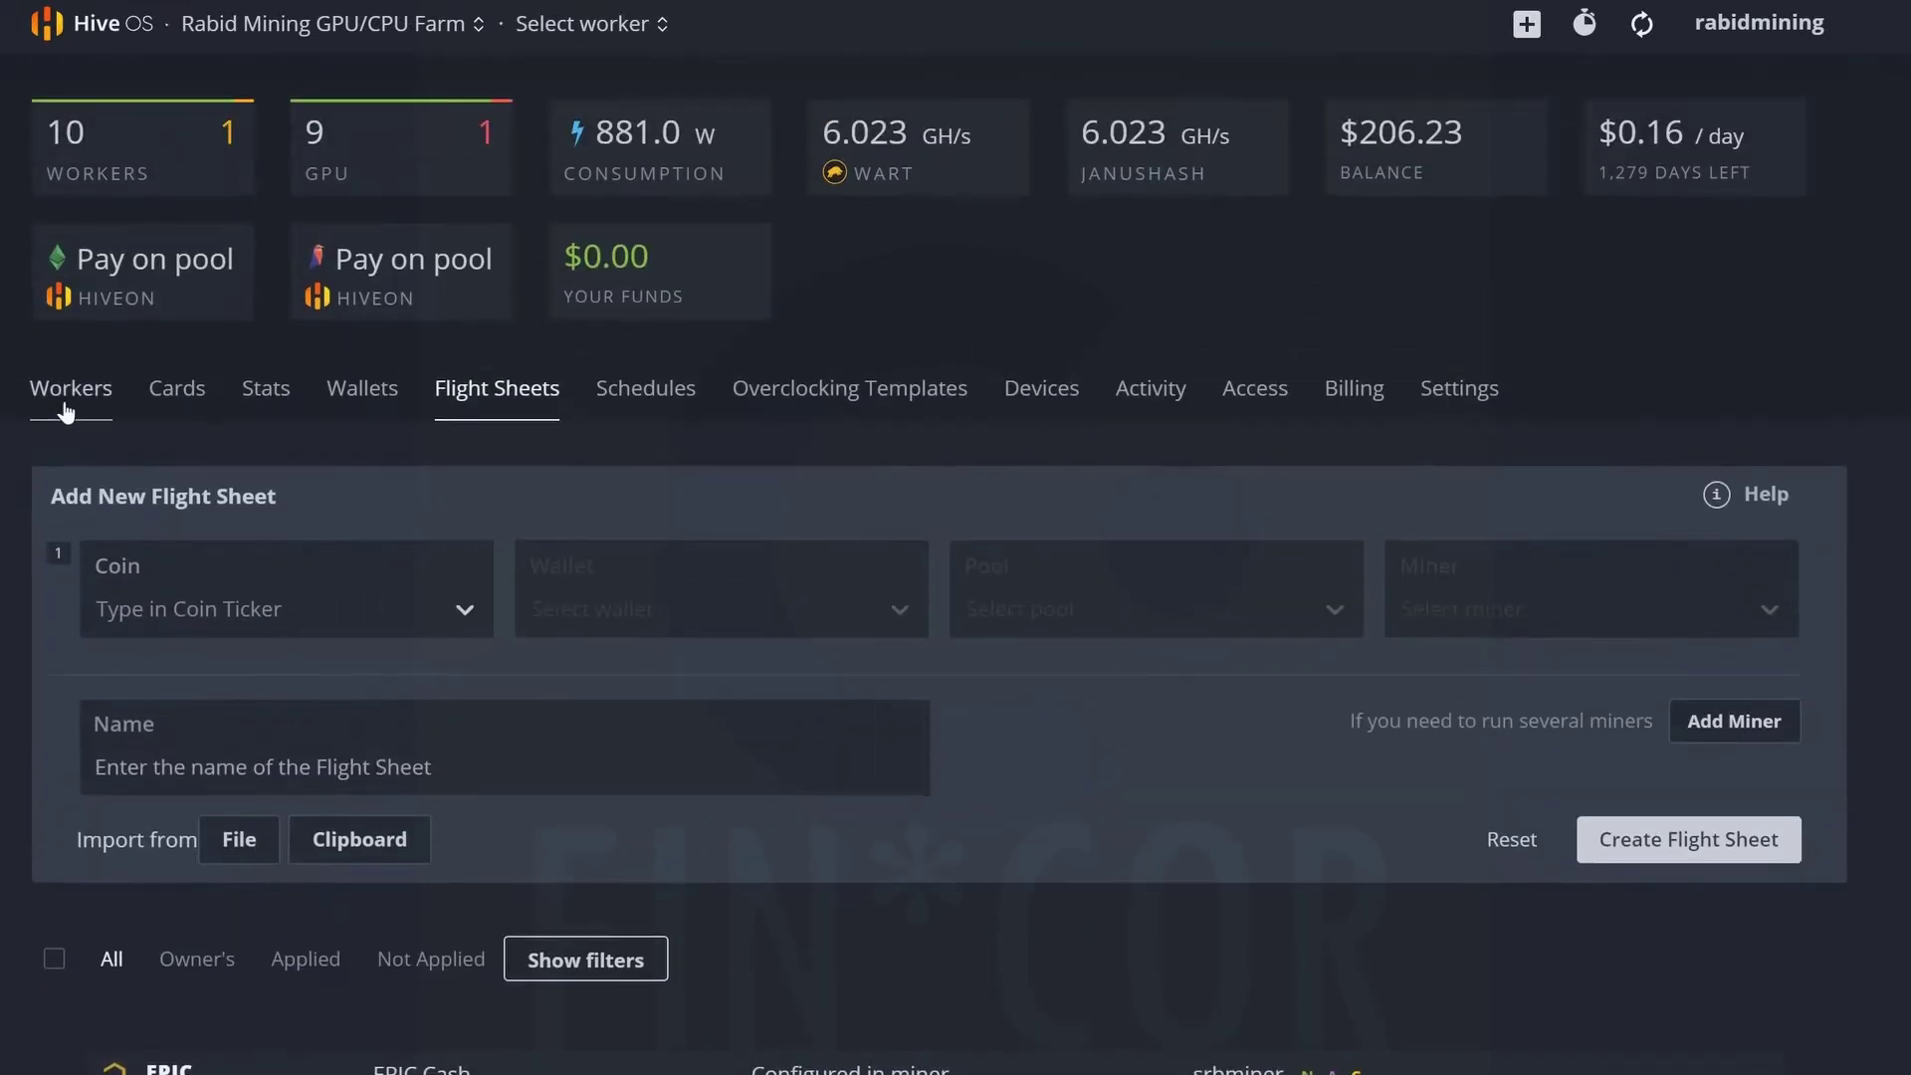
left_click(63, 409)
scroll(64, 408, "down", 10)
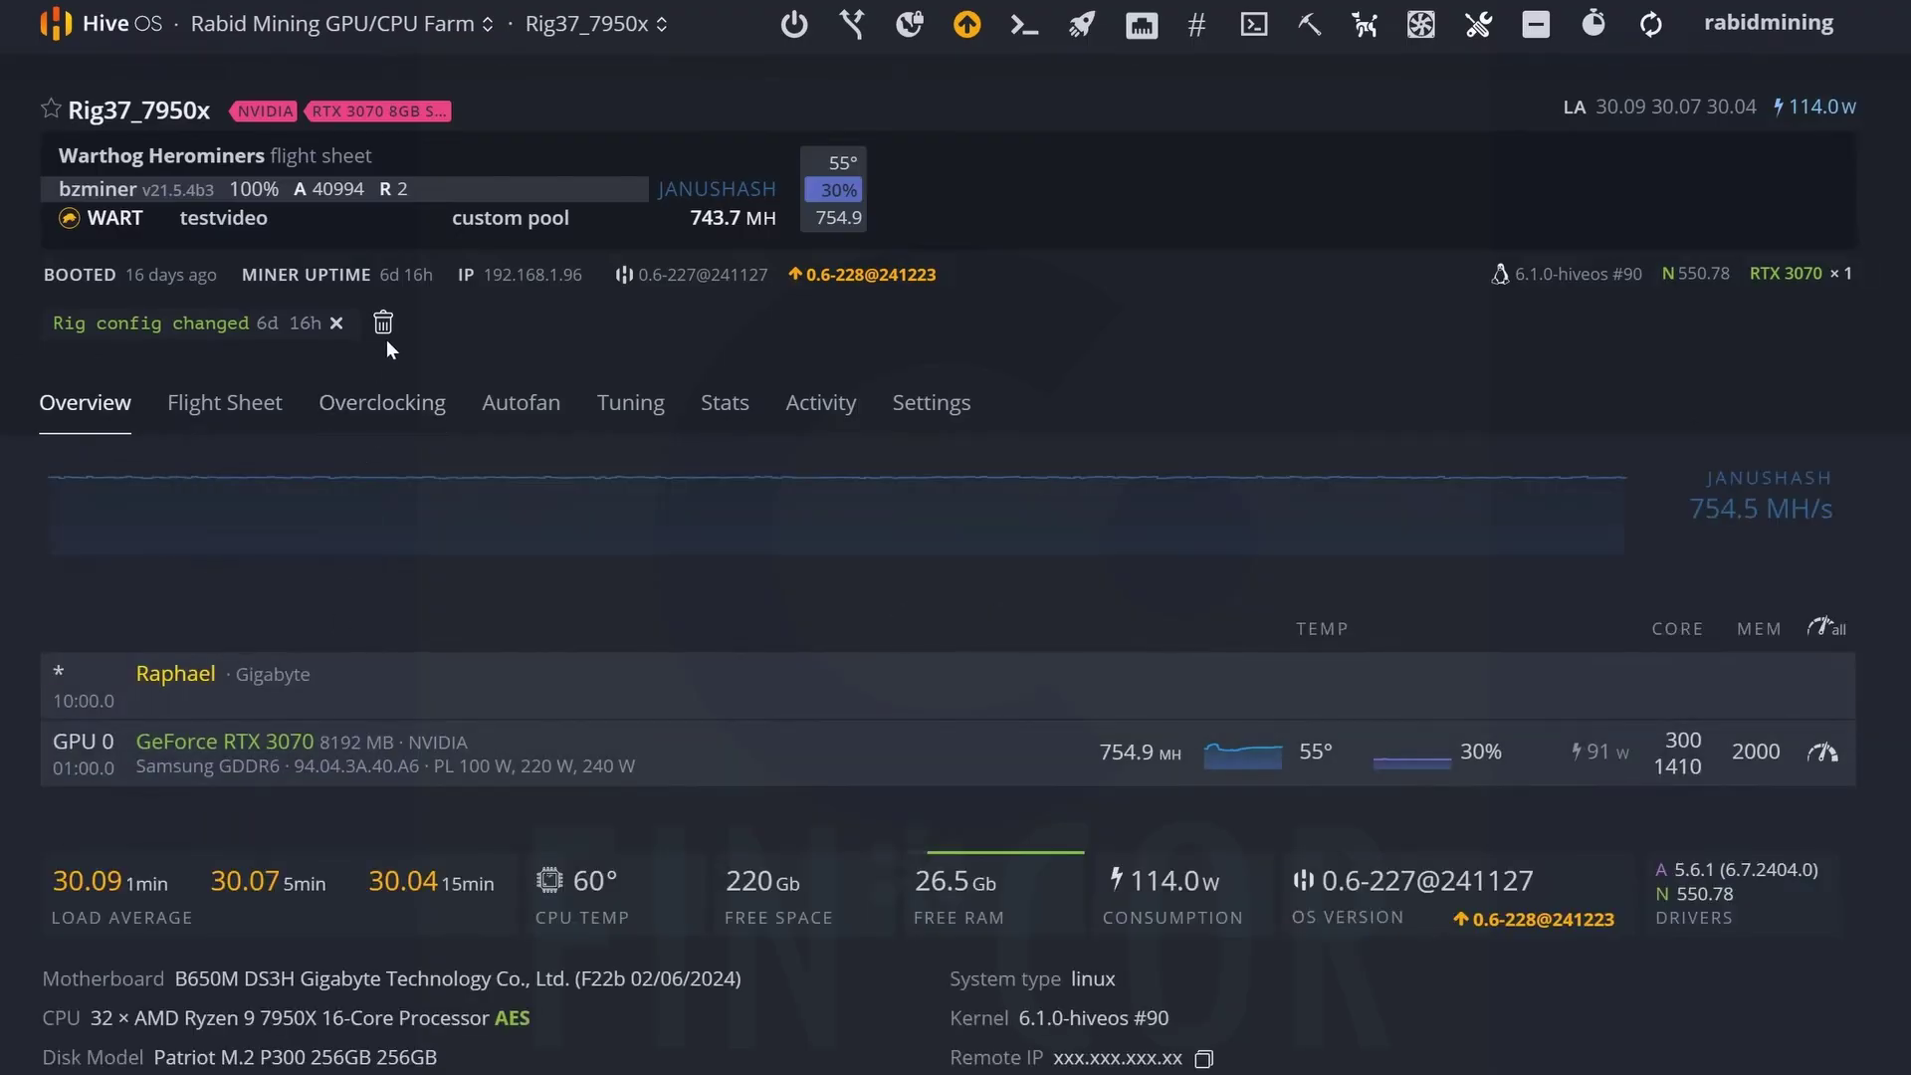
left_click(384, 326)
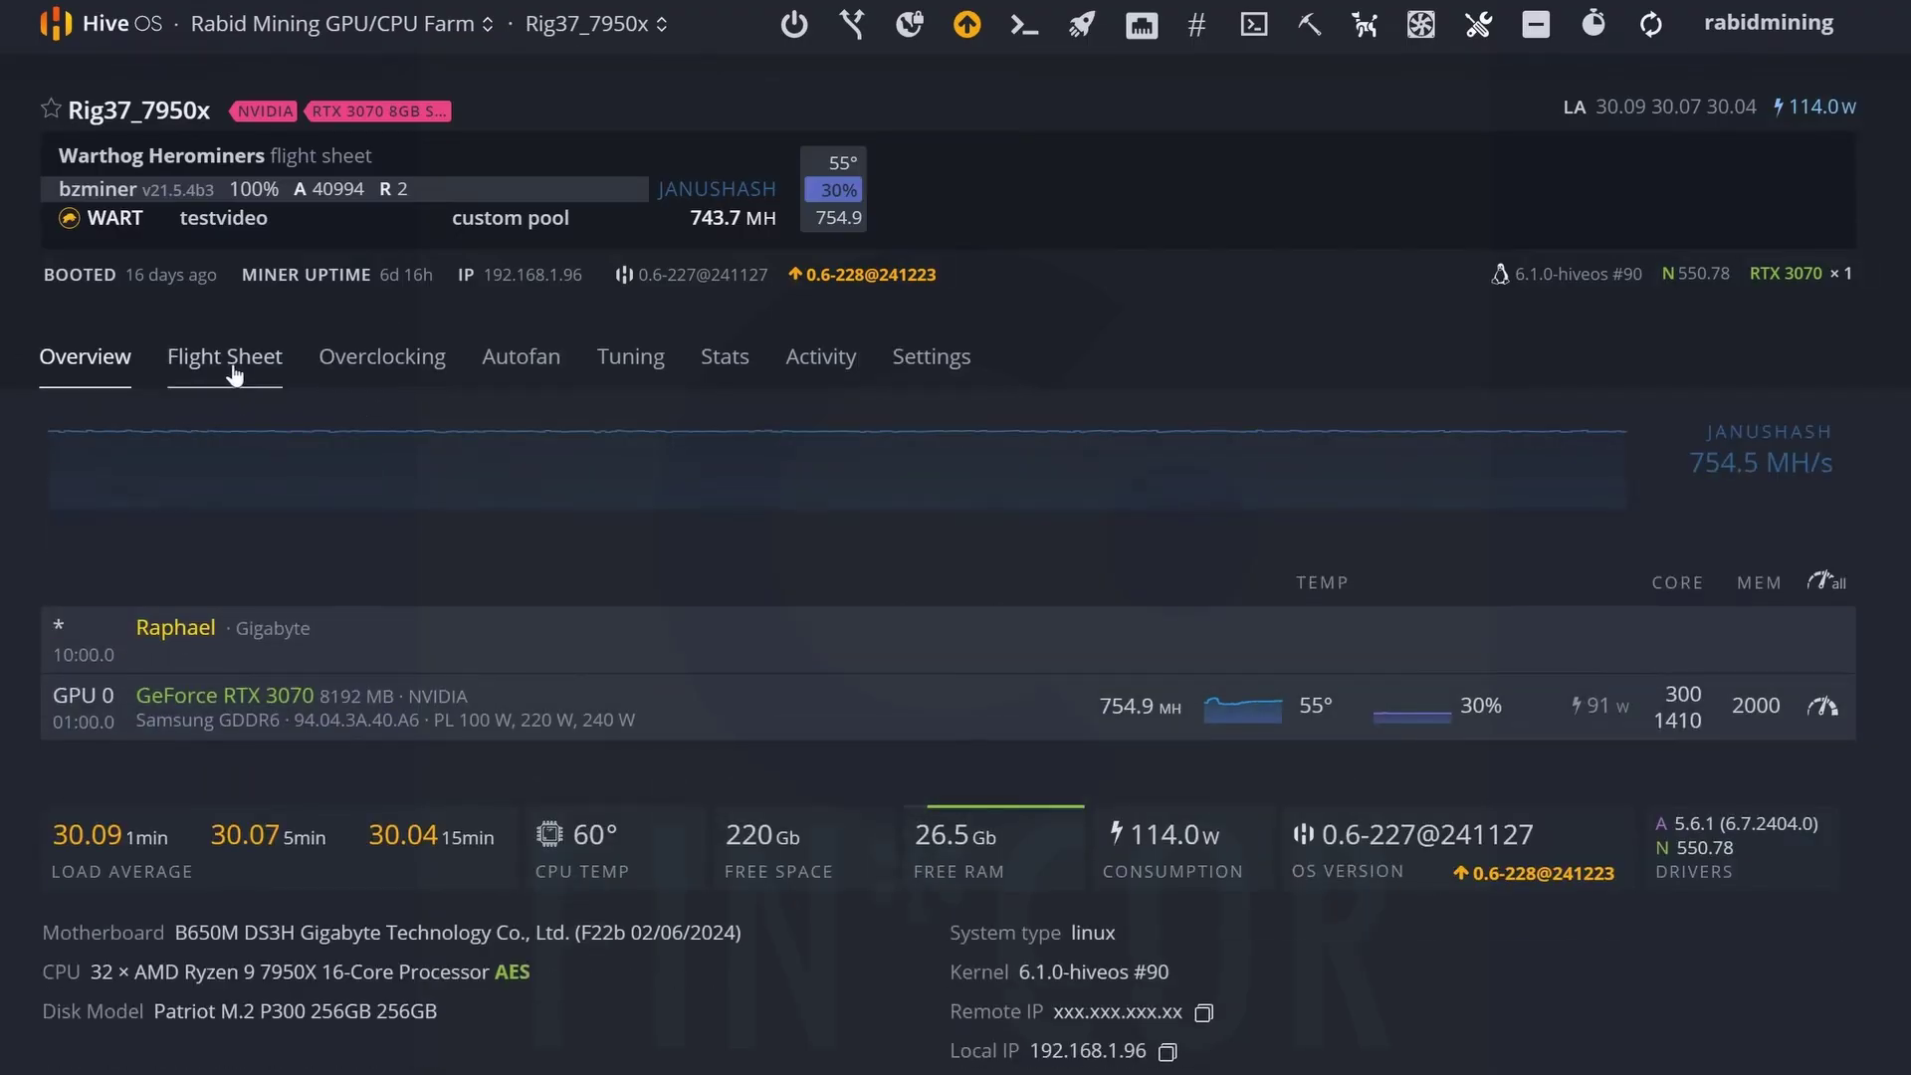
left_click(233, 368)
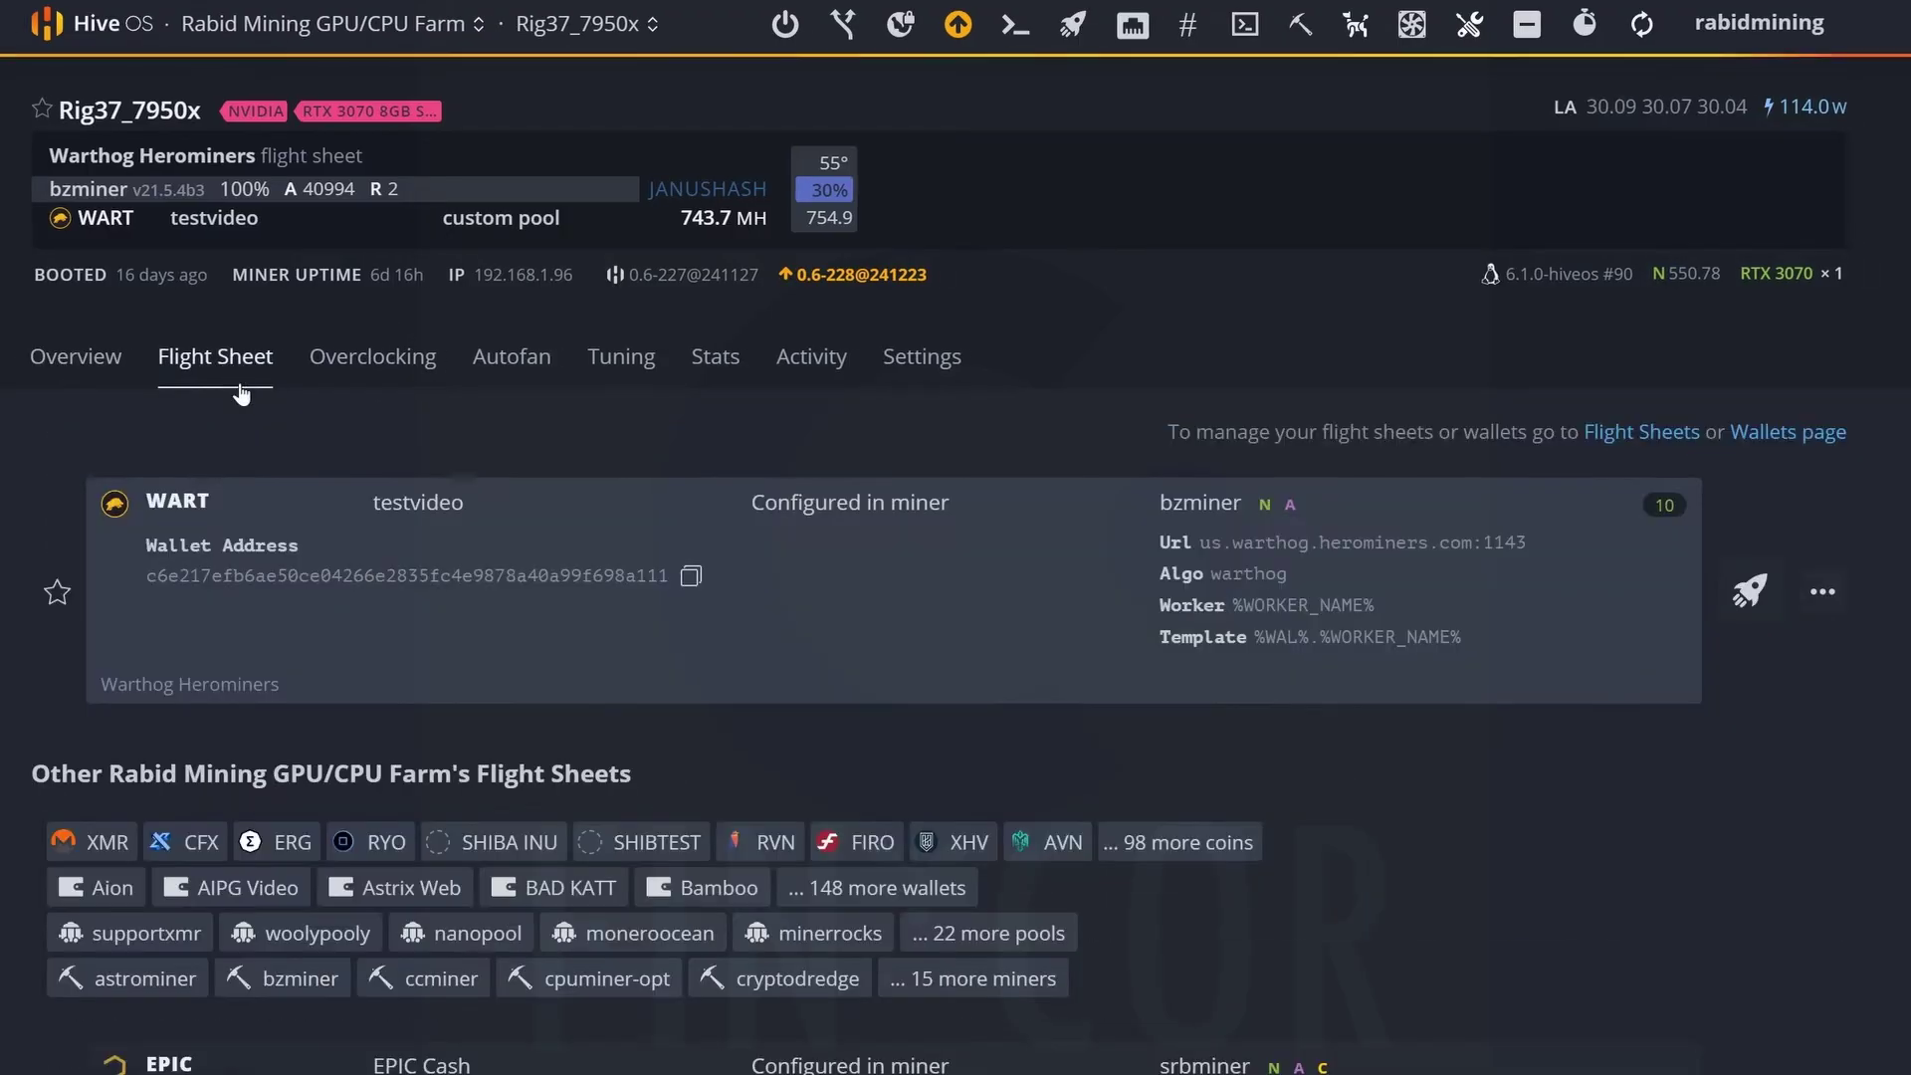
left_click(1829, 594)
left_click(1760, 964)
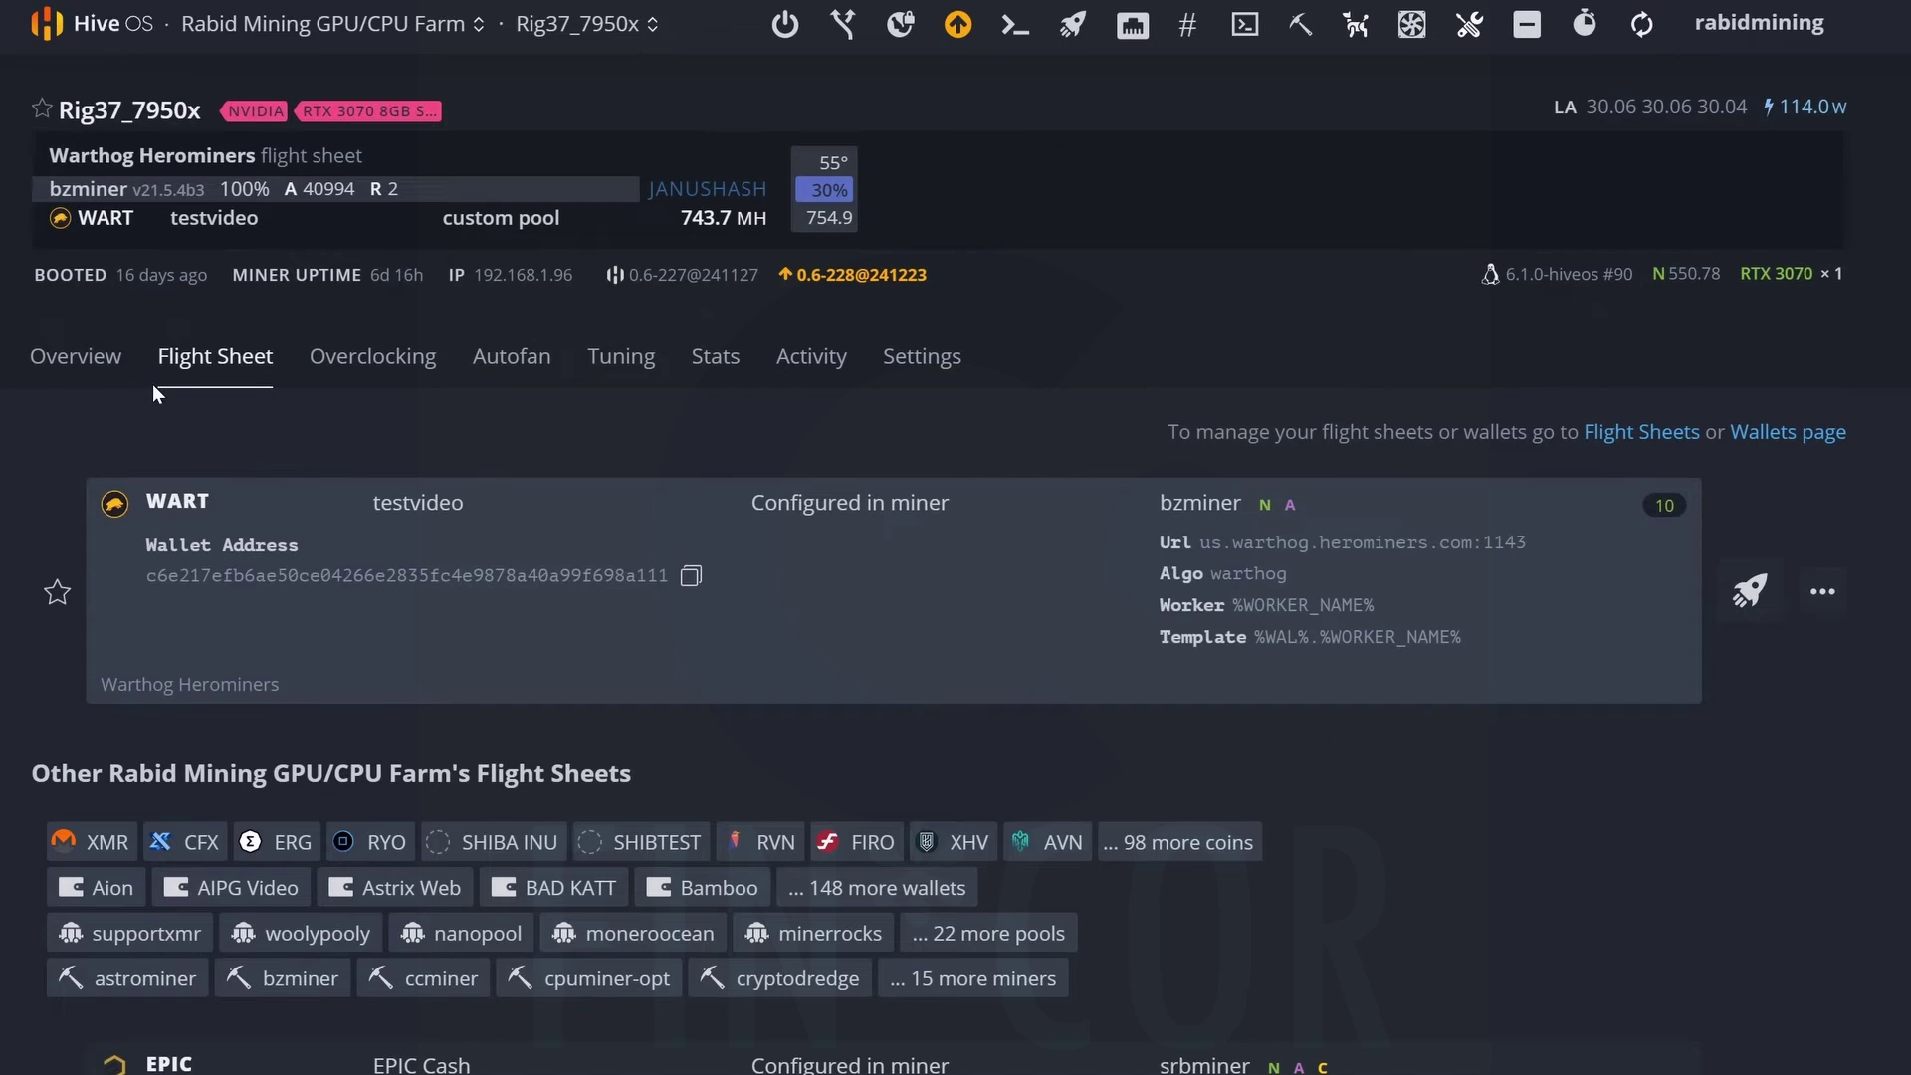
Clear the RTX 3070's 2000 memory clock offset and lock its memory clock at 810 MHz.
left_click(103, 368)
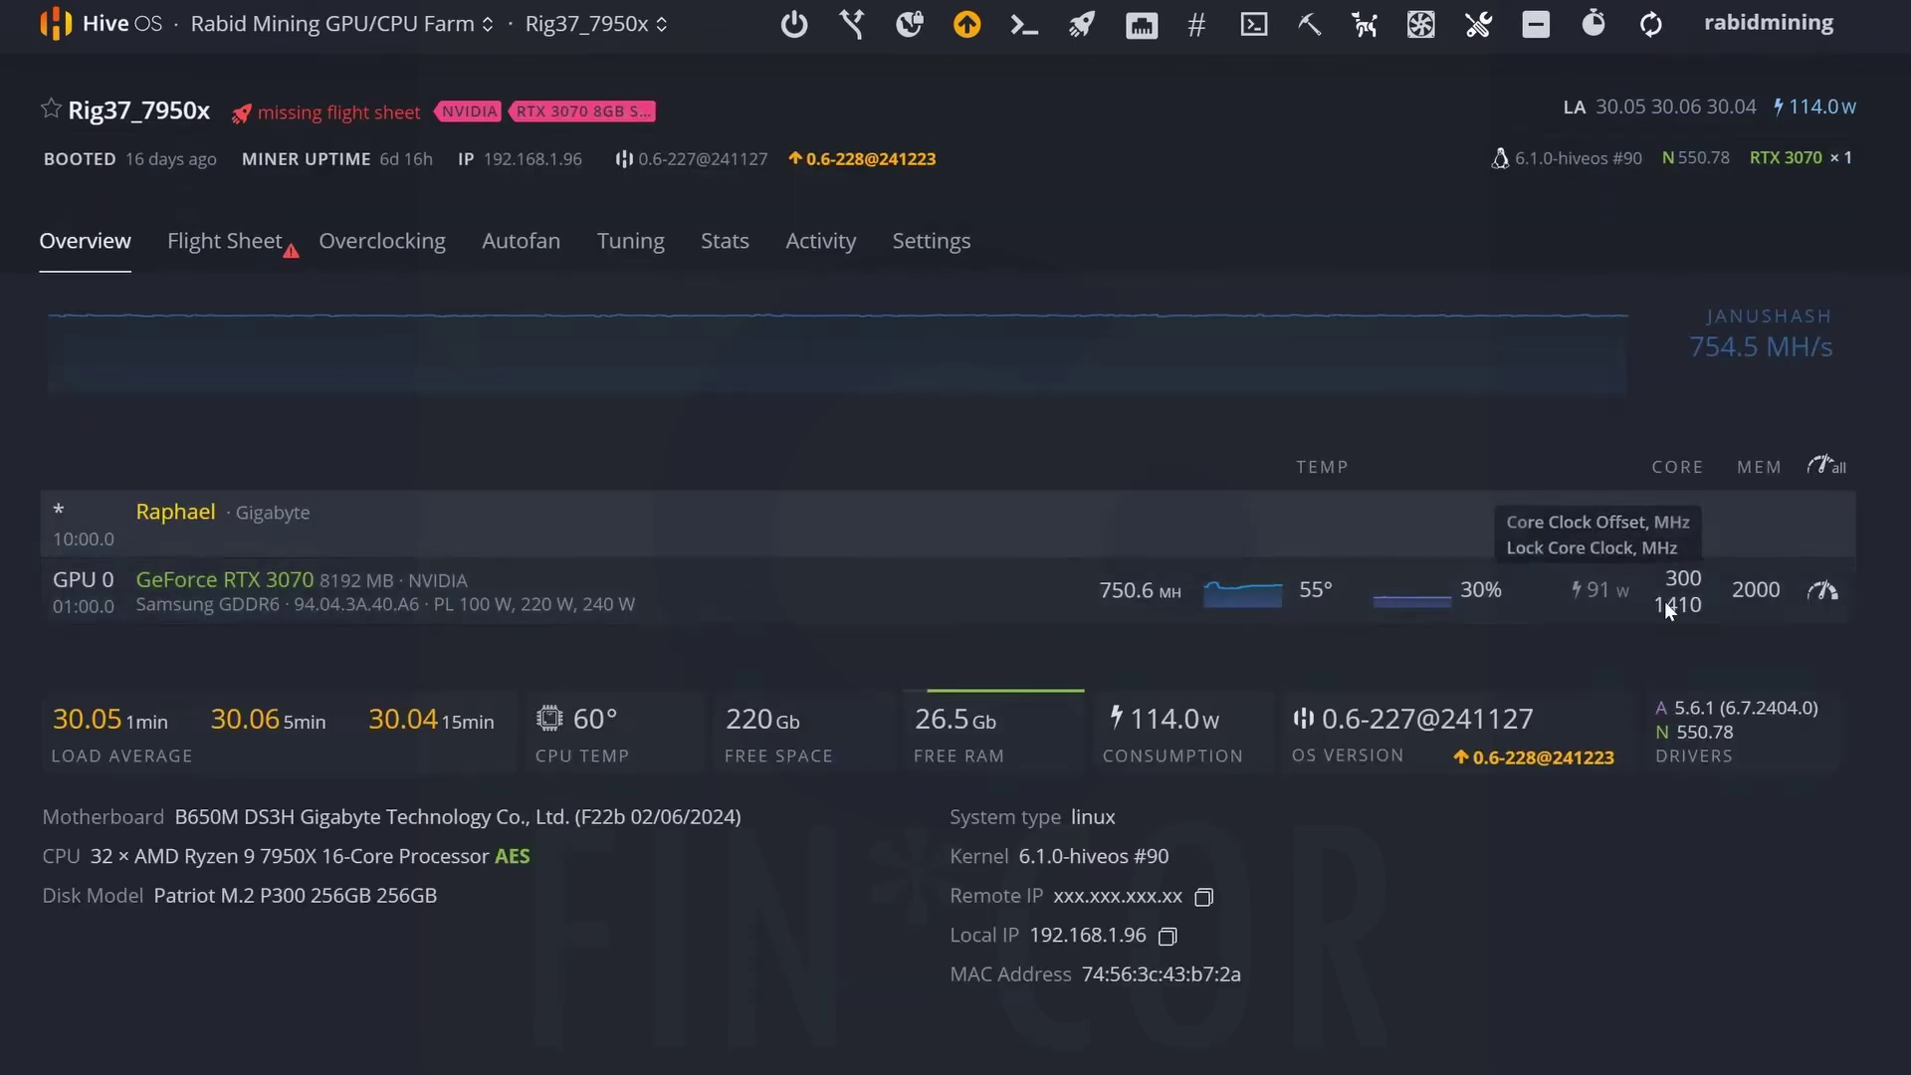
left_click(1821, 593)
left_click(480, 479)
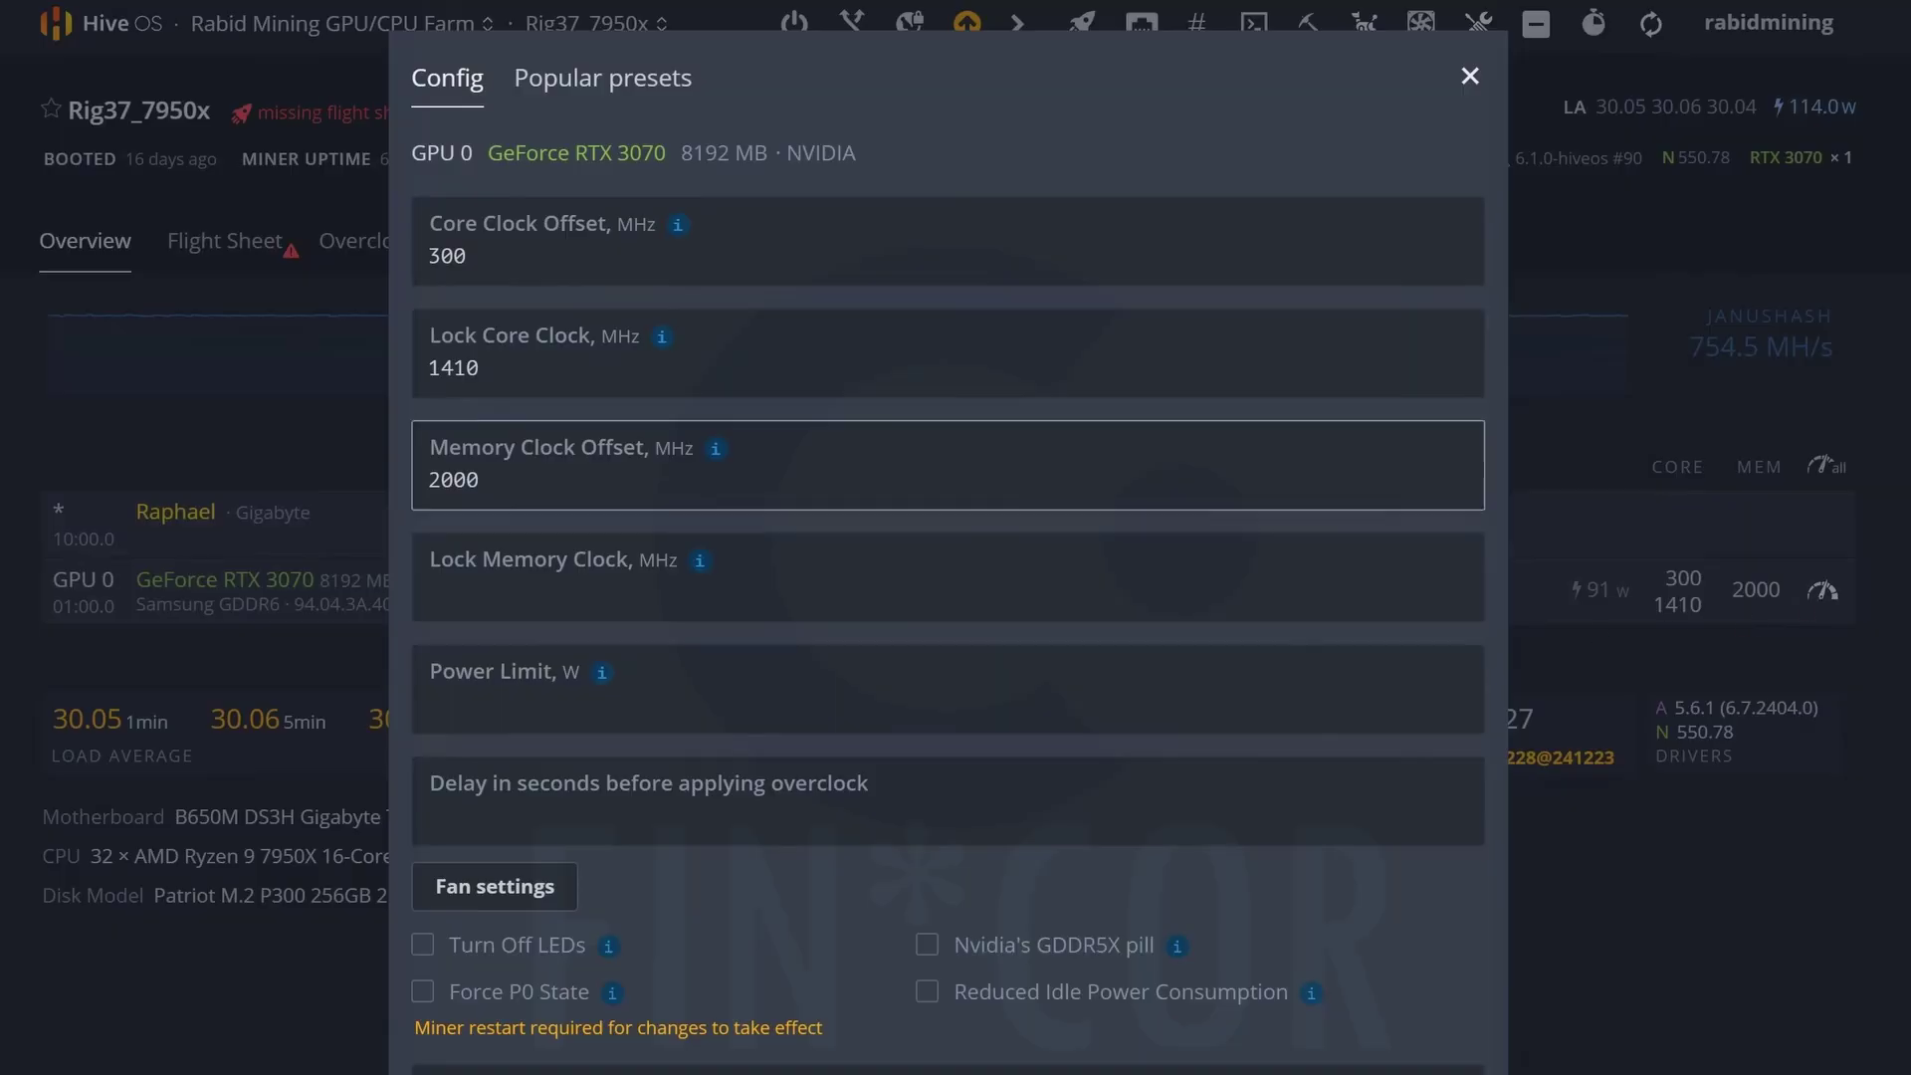
left_click_drag(480, 479, 402, 479)
key("BackSpace")
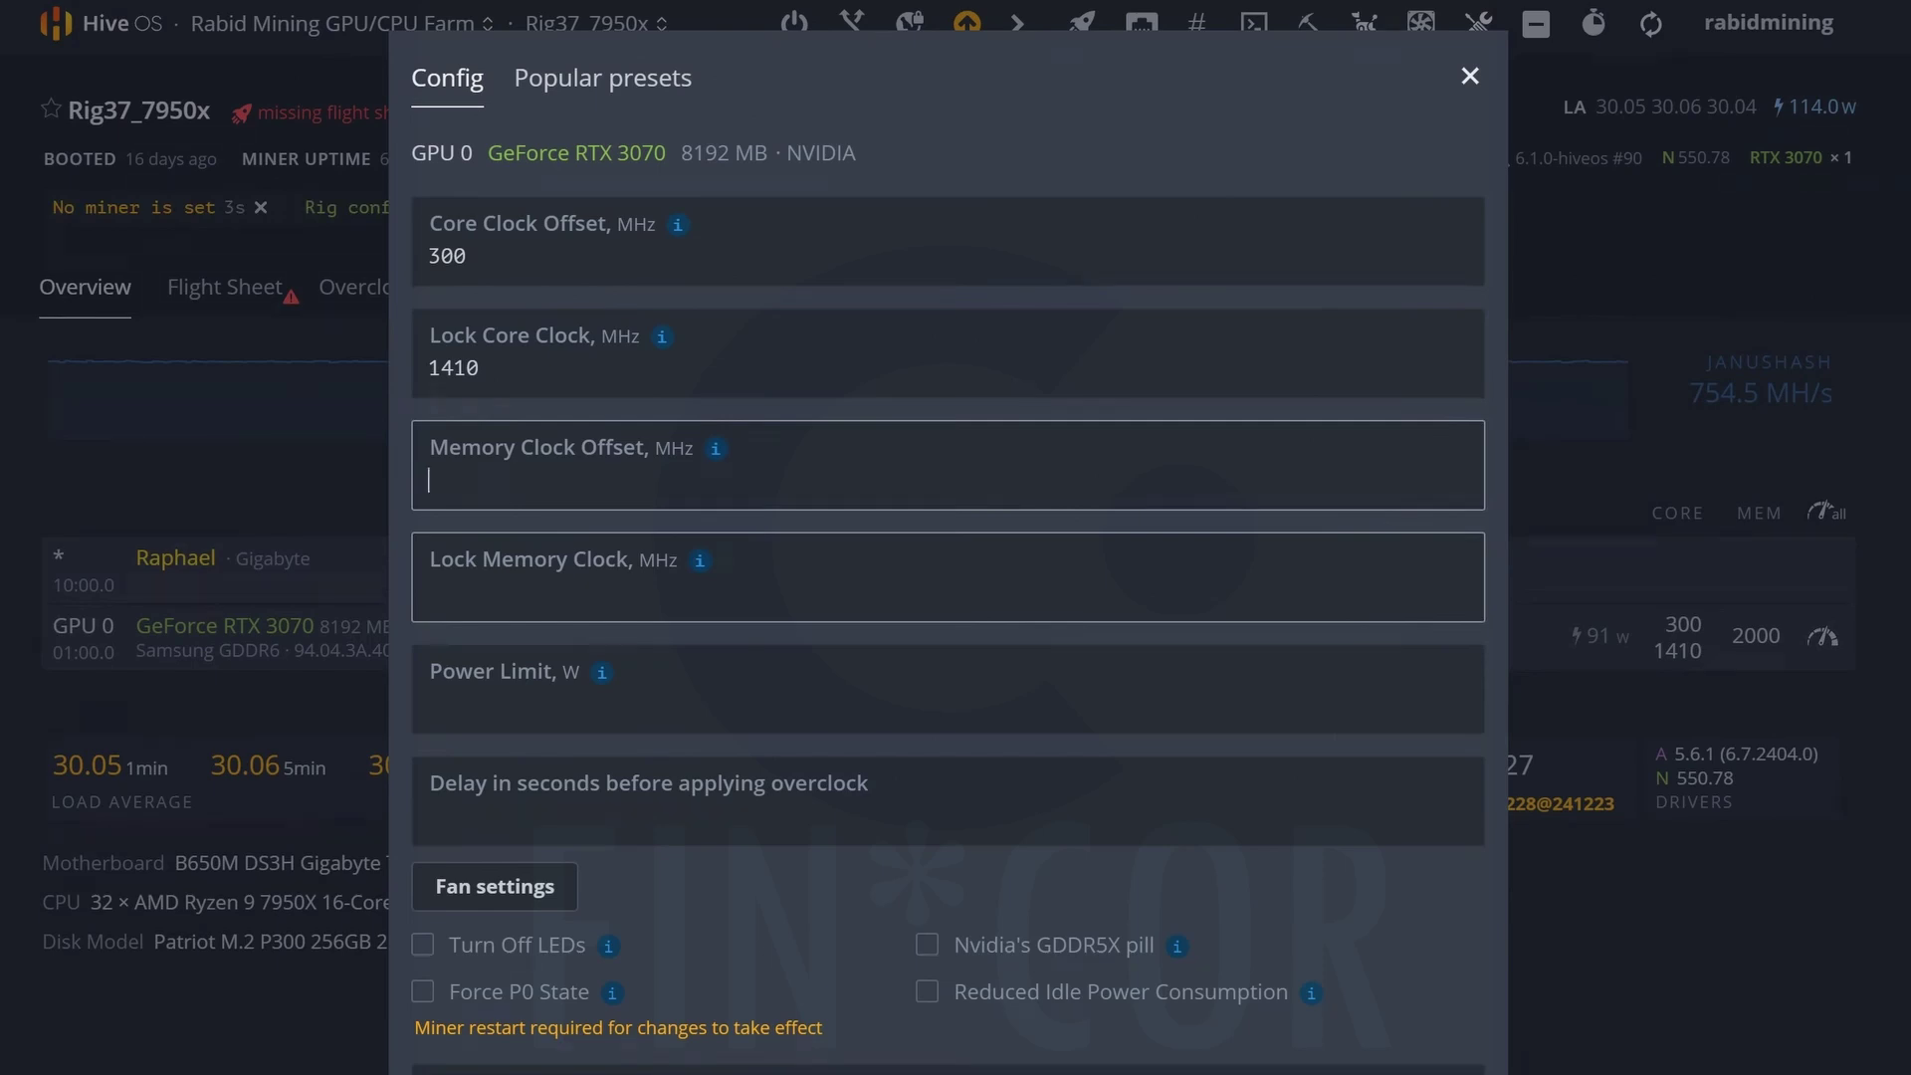
left_click(430, 592)
type("810")
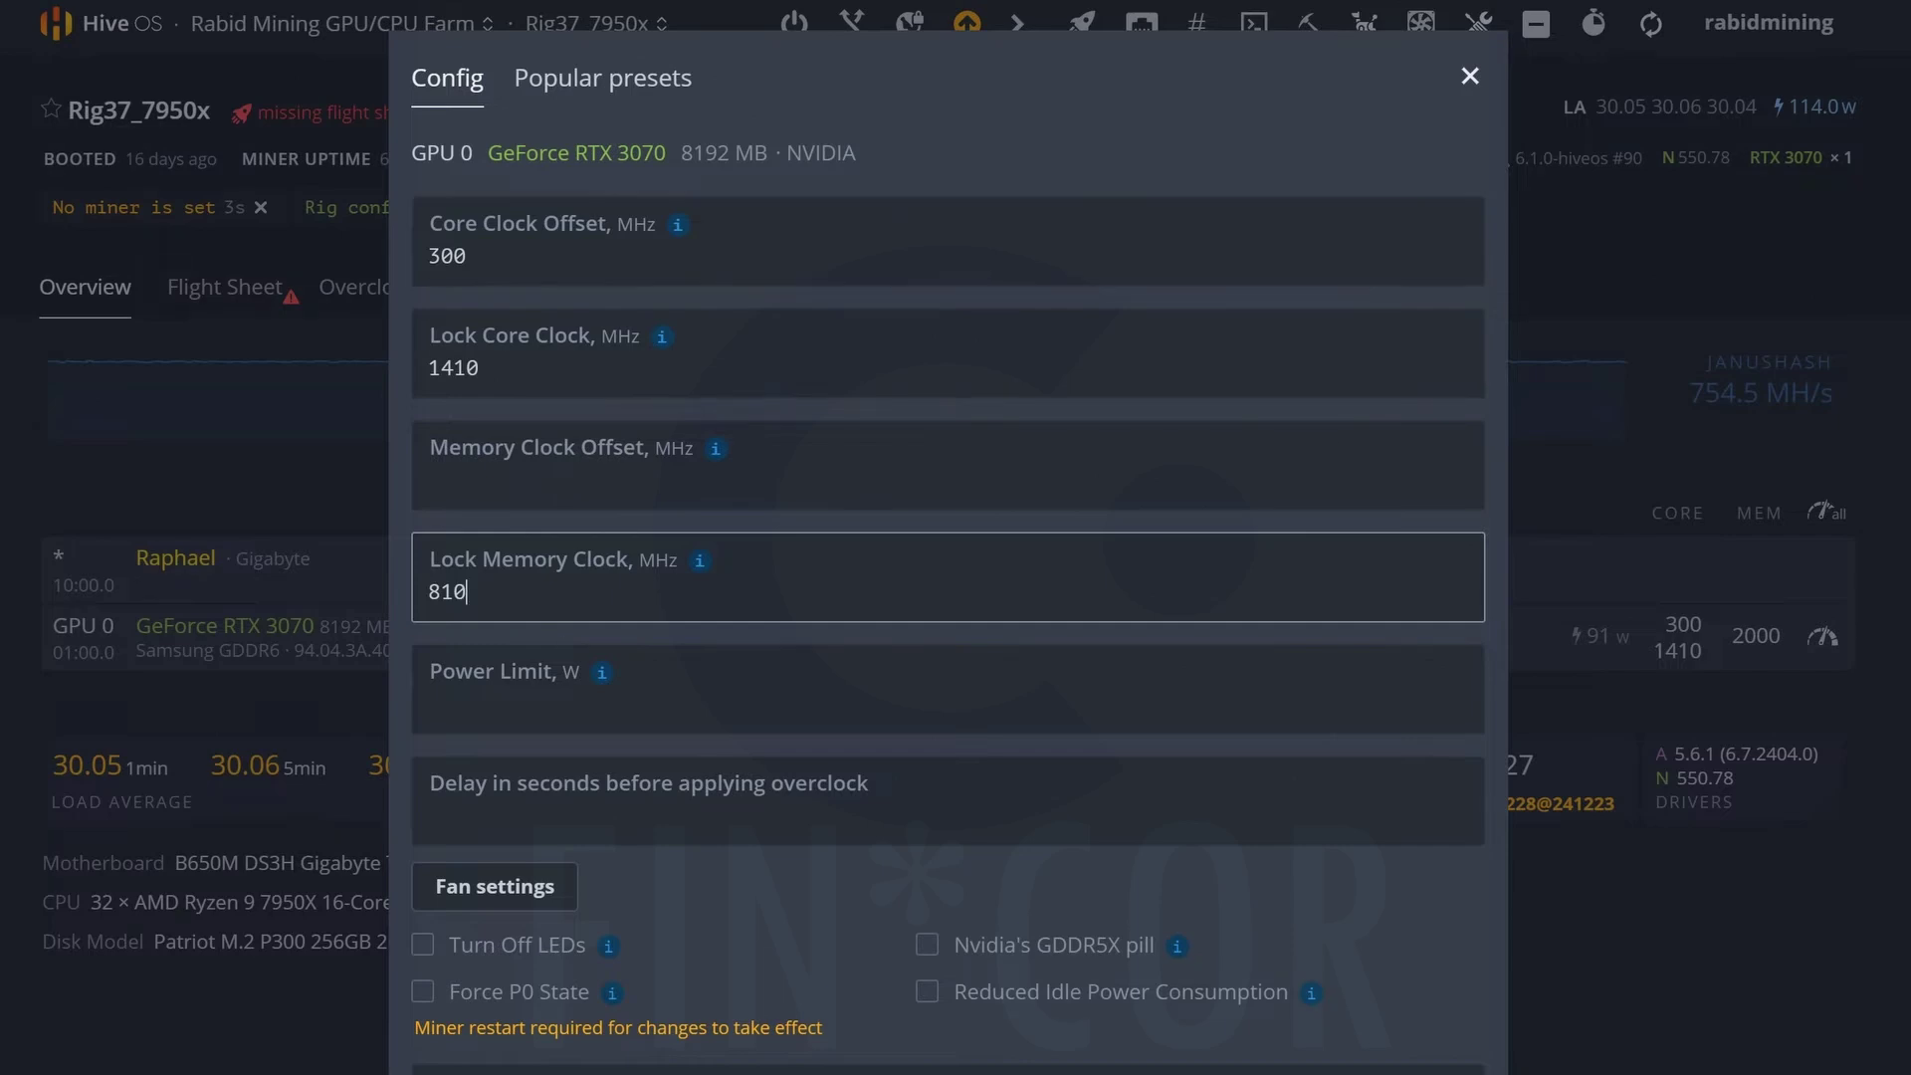
key("Return")
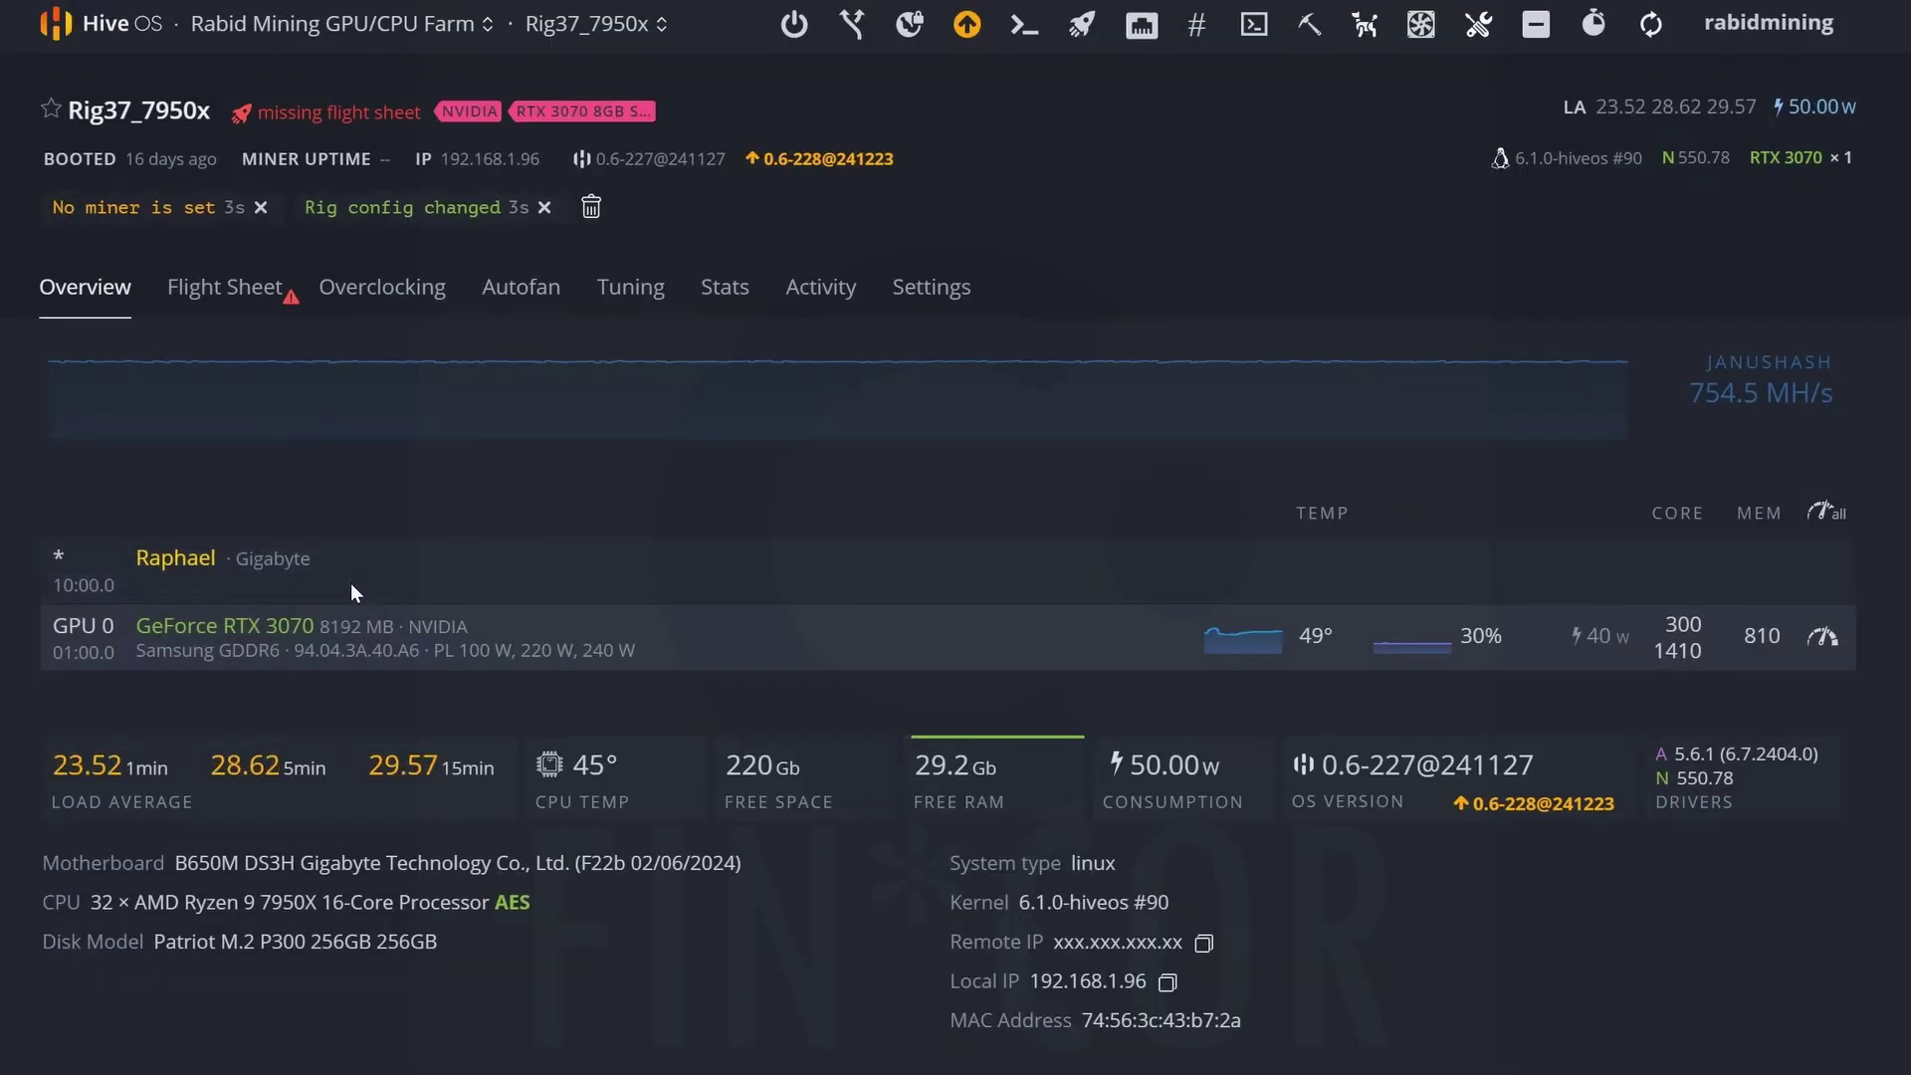
Launch the CTXC flight sheet (Testvideo wallet, herominers pool, gminer) on Rig37_7950x.
left_click(232, 297)
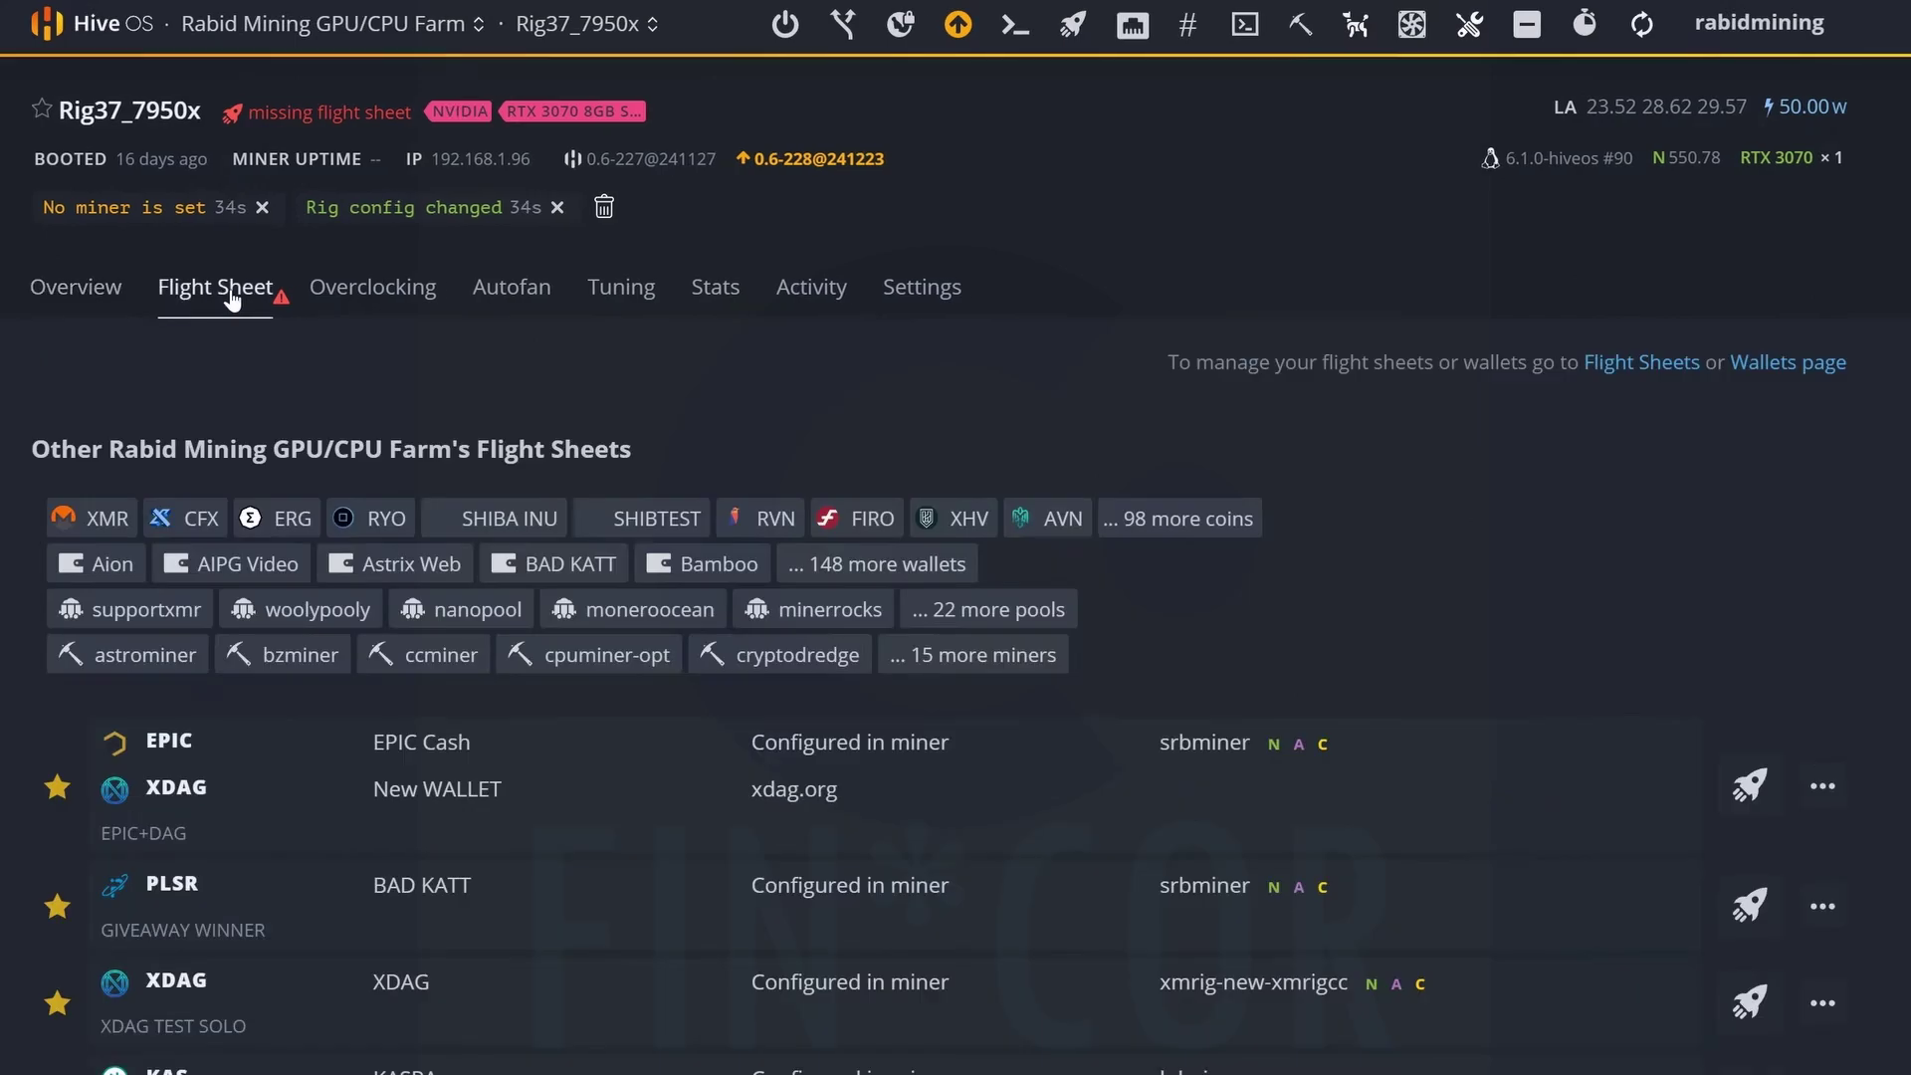
scroll(985, 1060, "down", 4)
scroll(985, 1060, "down", 9)
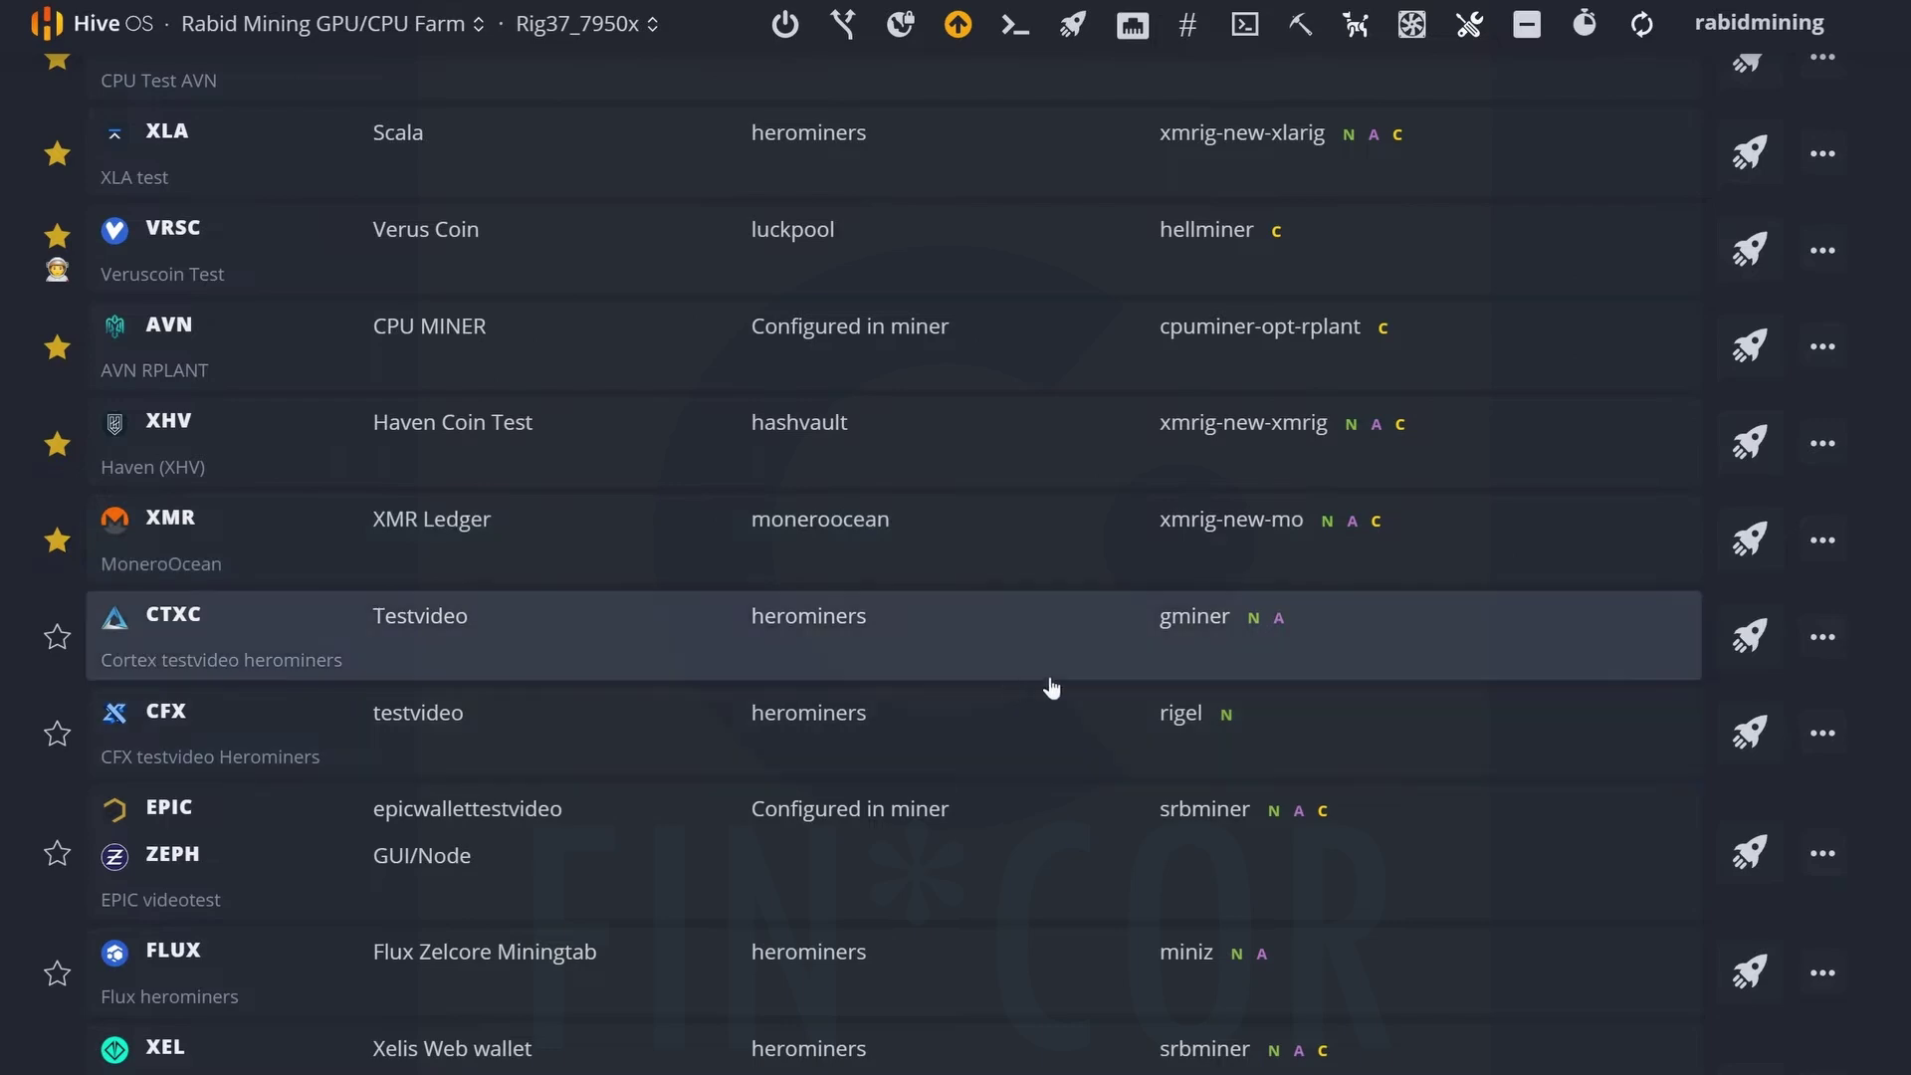
left_click(1752, 645)
scroll(1296, 776, "up", 15)
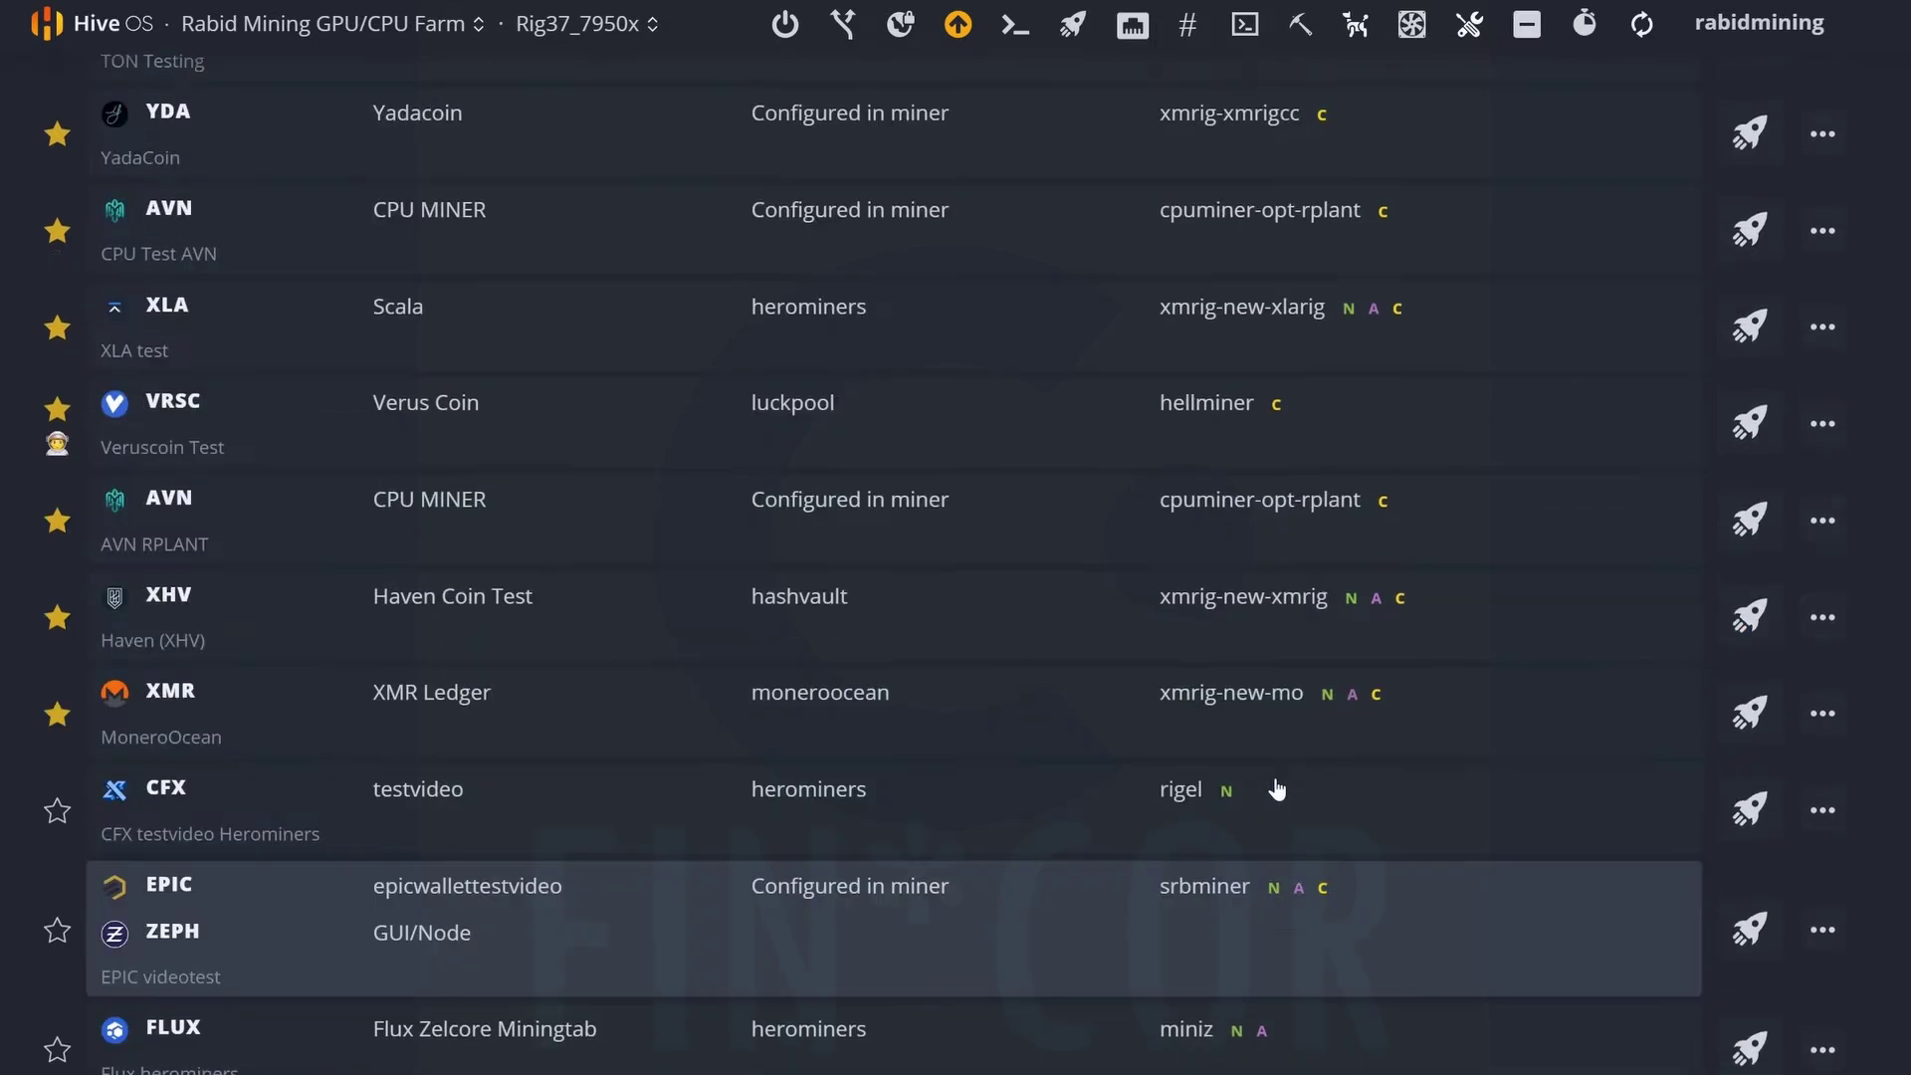
scroll(1274, 785, "up", 4)
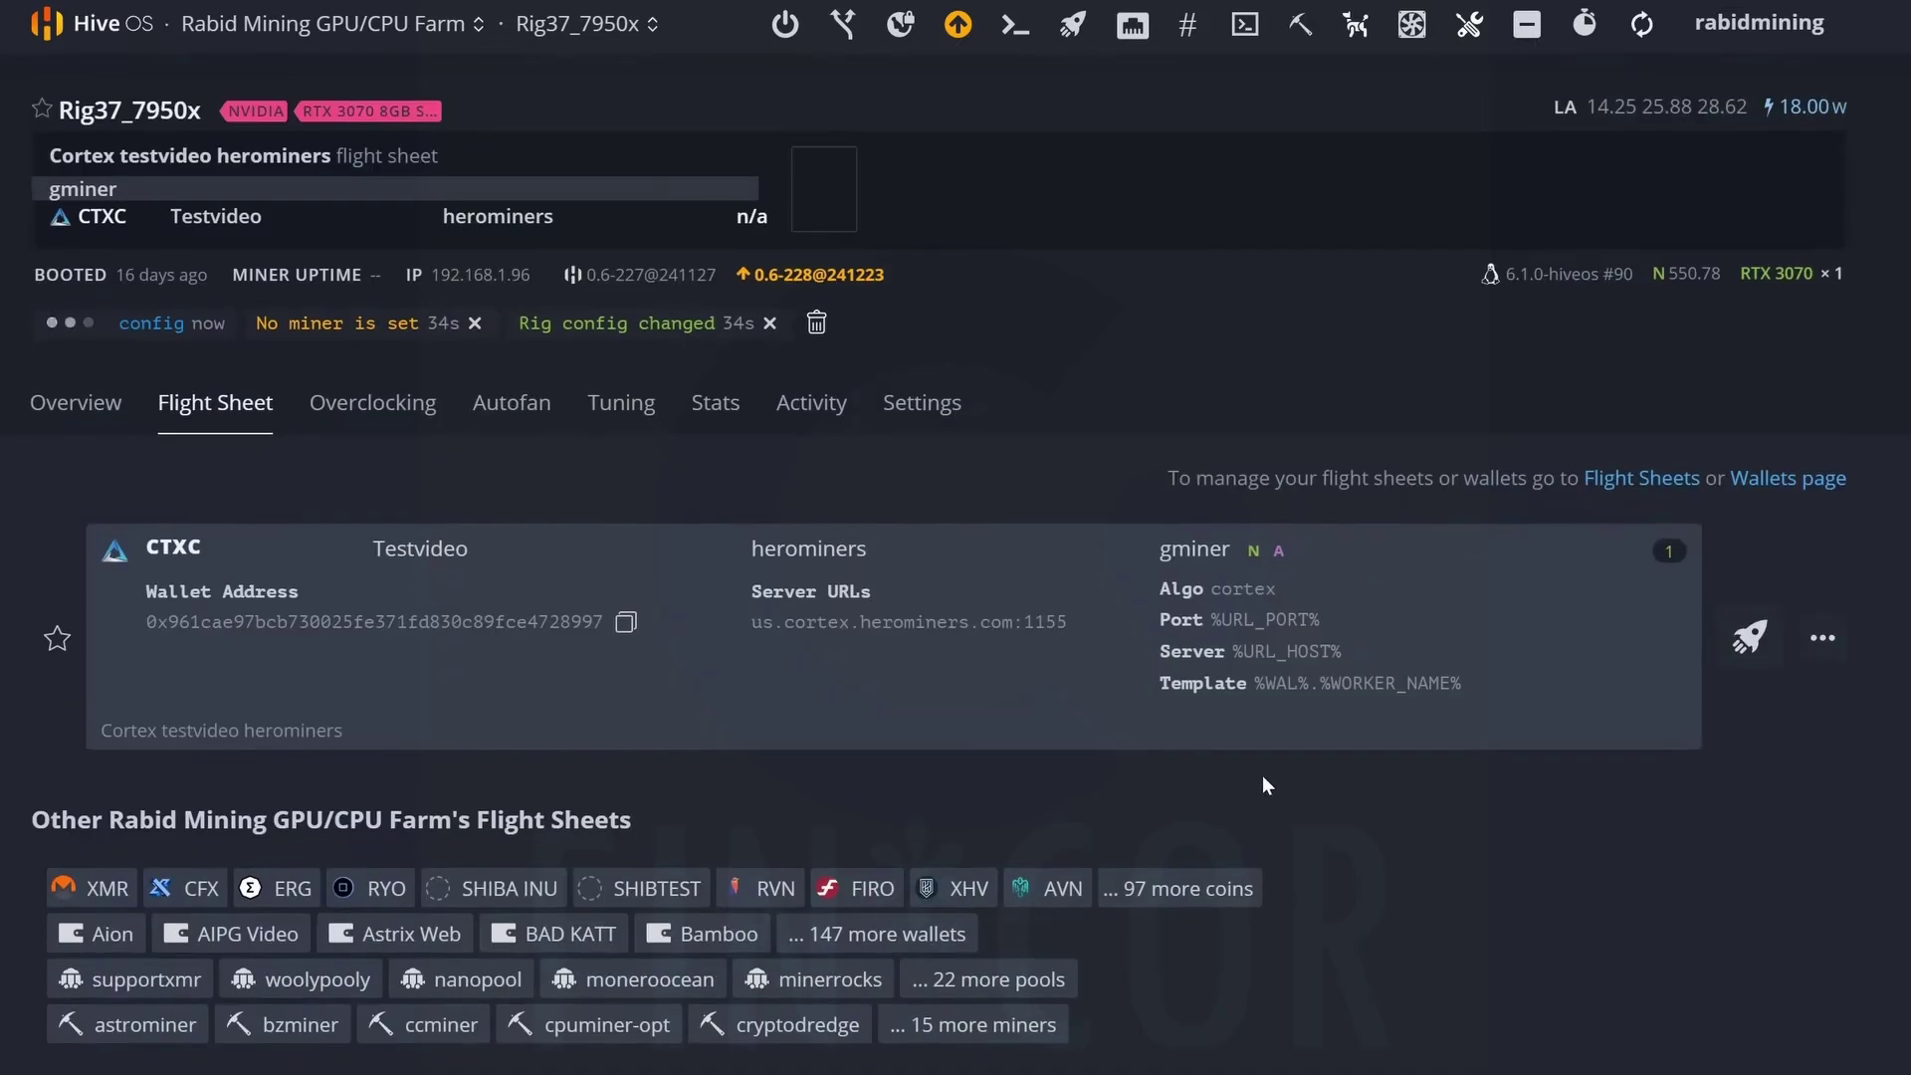